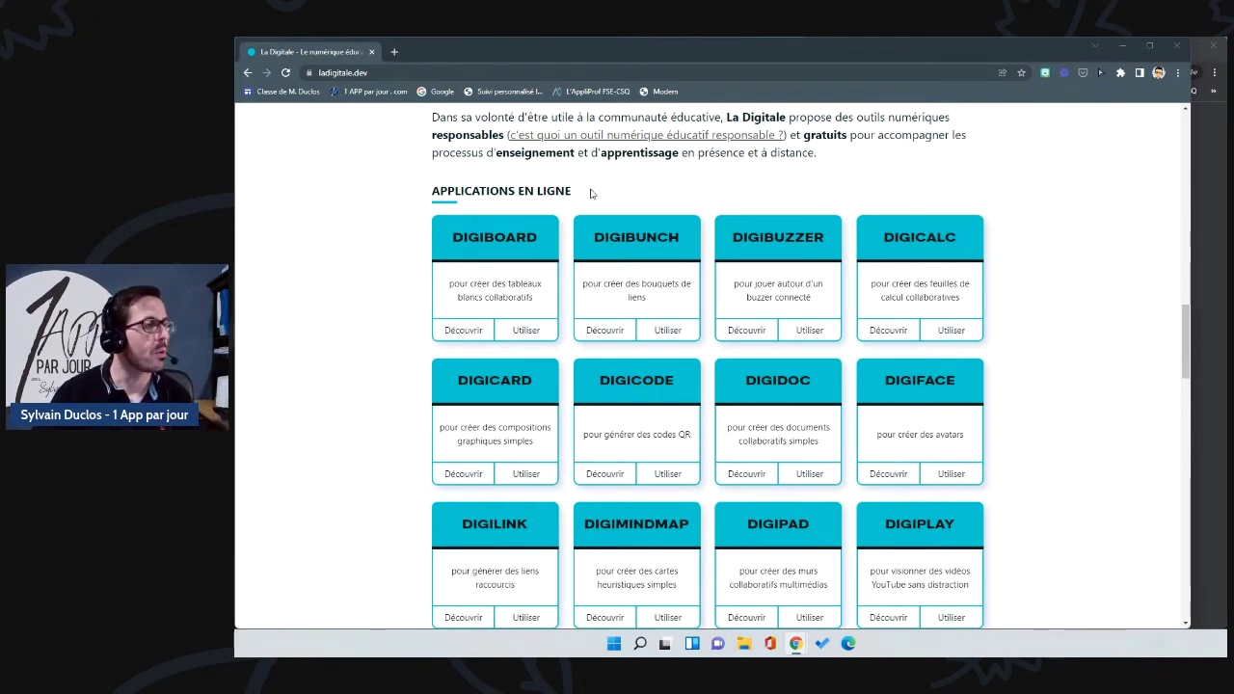
Step: Launch Digibuzzer from La Digitale's online applications list
click(813, 333)
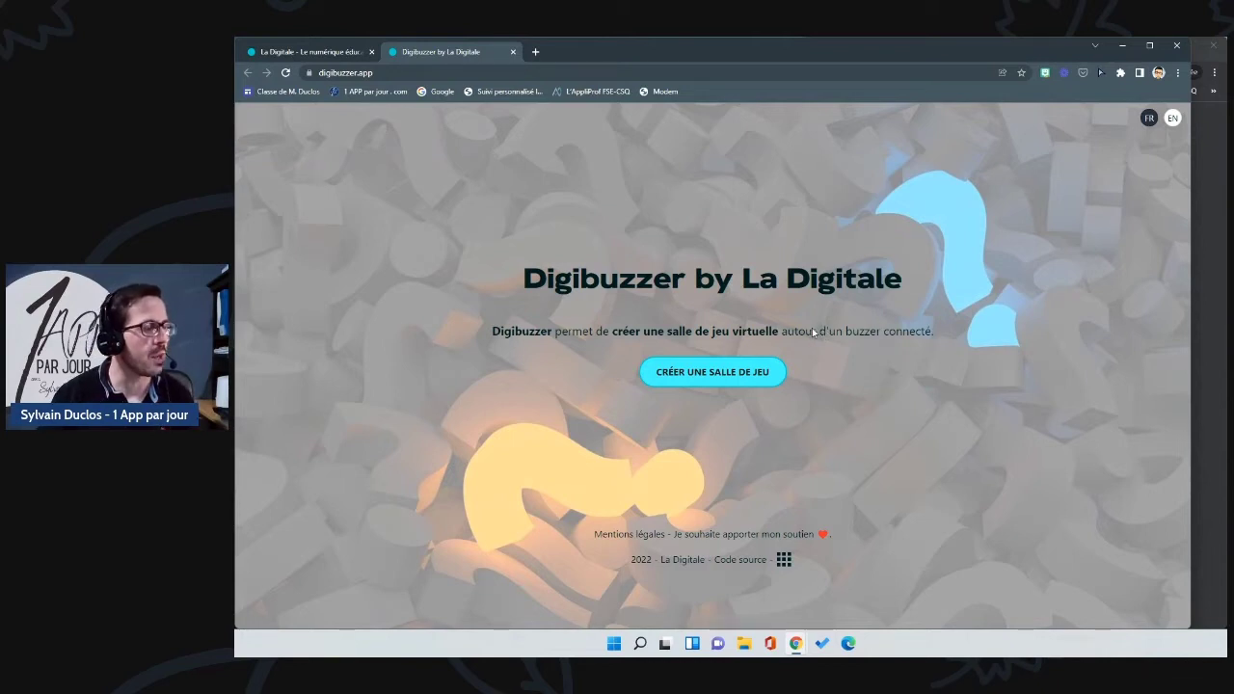
Step: Create a new Digibuzzer game room titled 'Polygones'
click(710, 374)
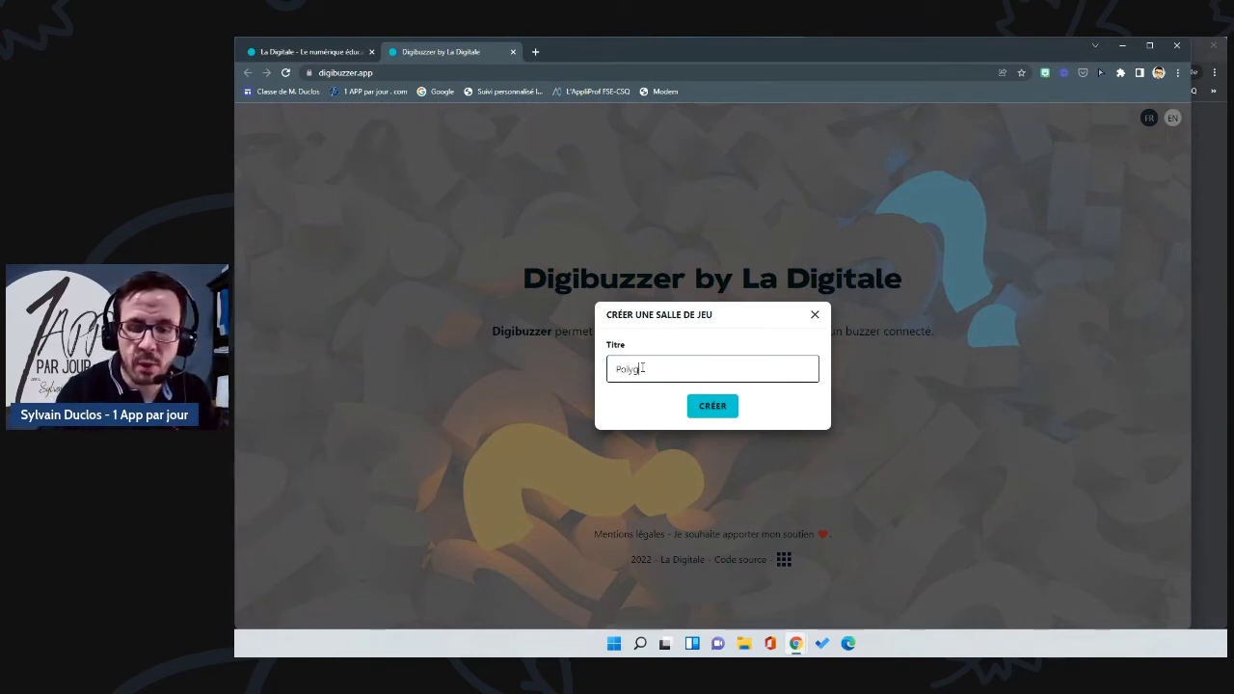
click(714, 409)
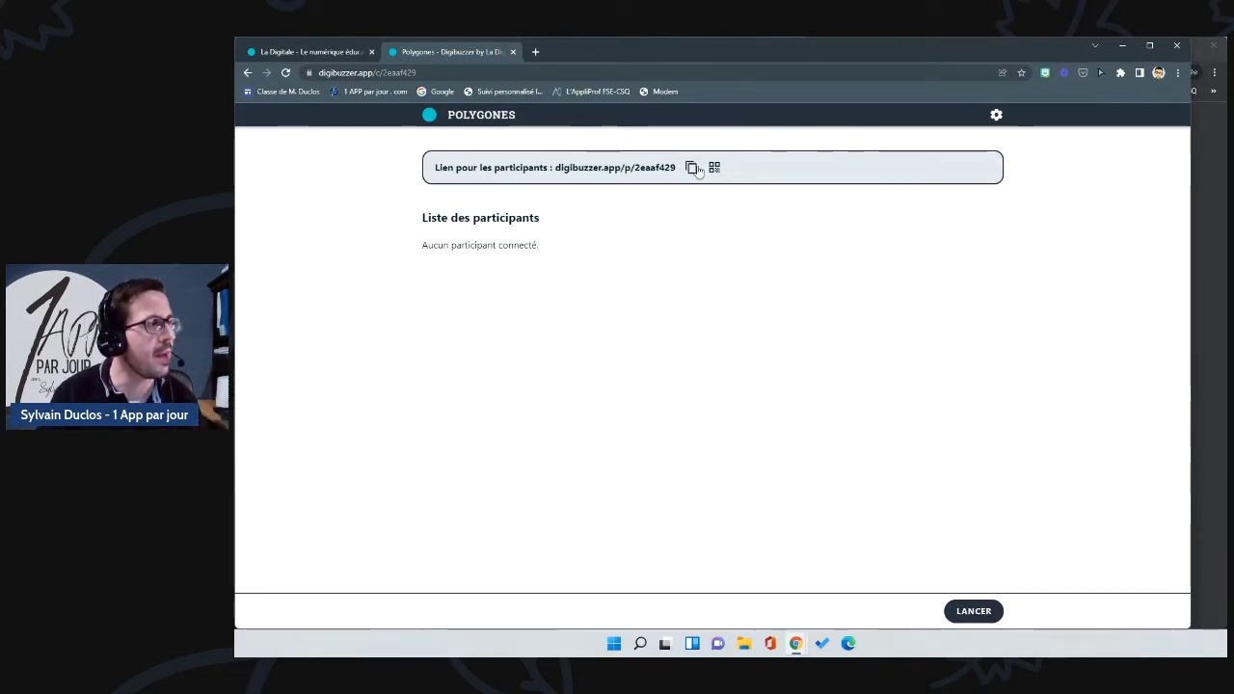
Step: Copy the participant link after viewing its QR code, and shrink the host window beside the private window
click(692, 169)
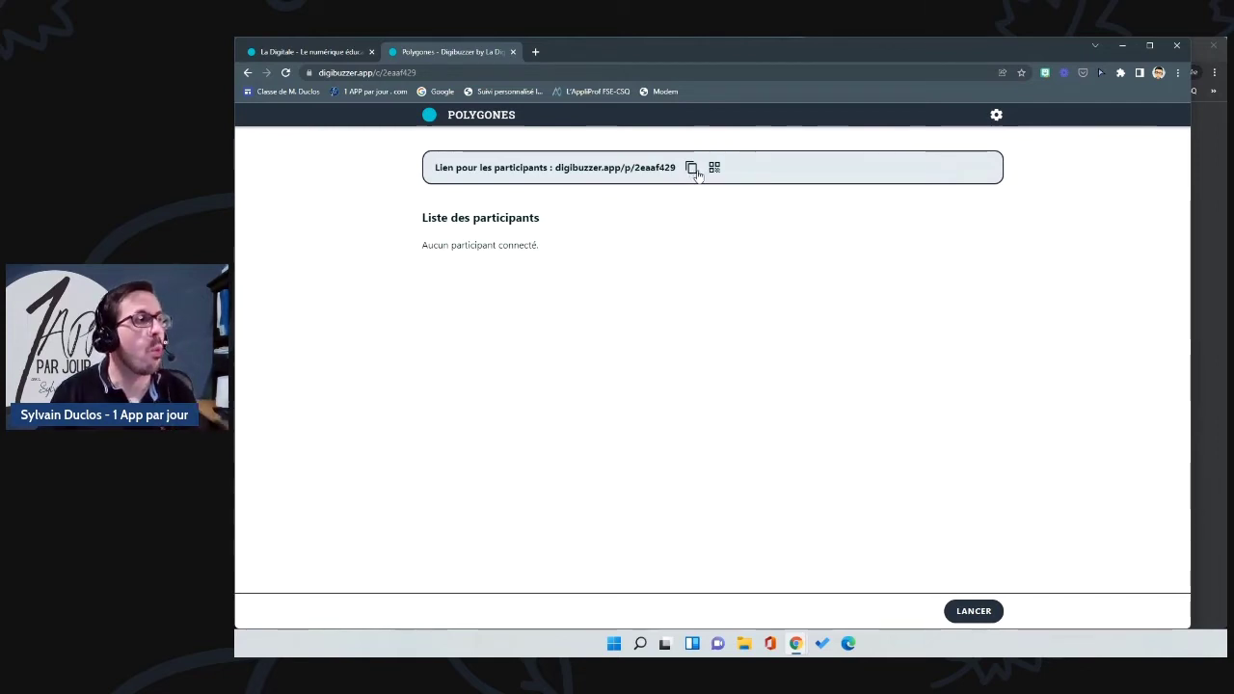
click(714, 168)
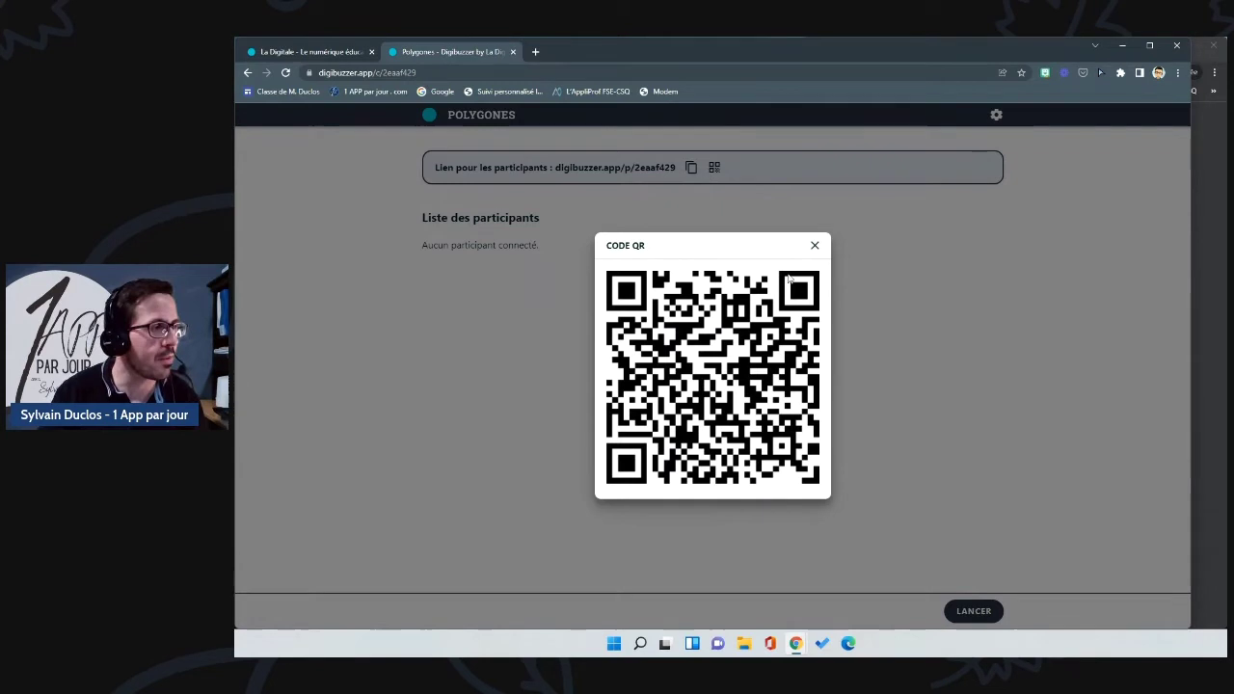
click(815, 246)
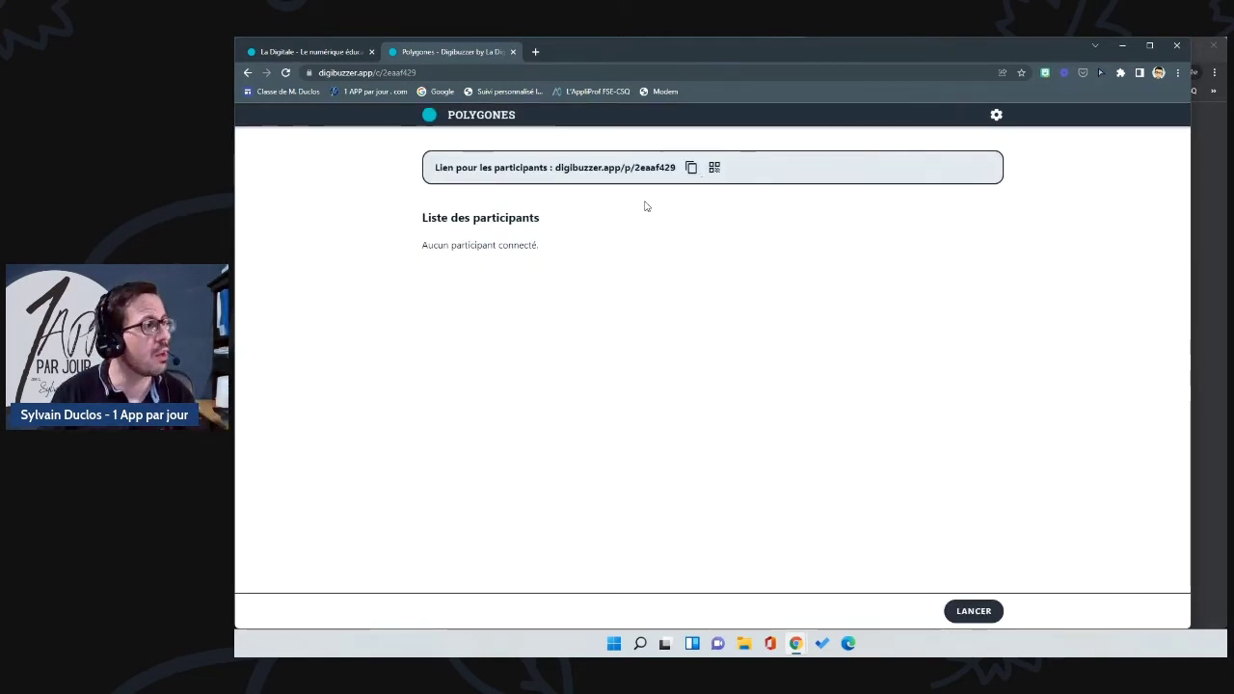
click(691, 167)
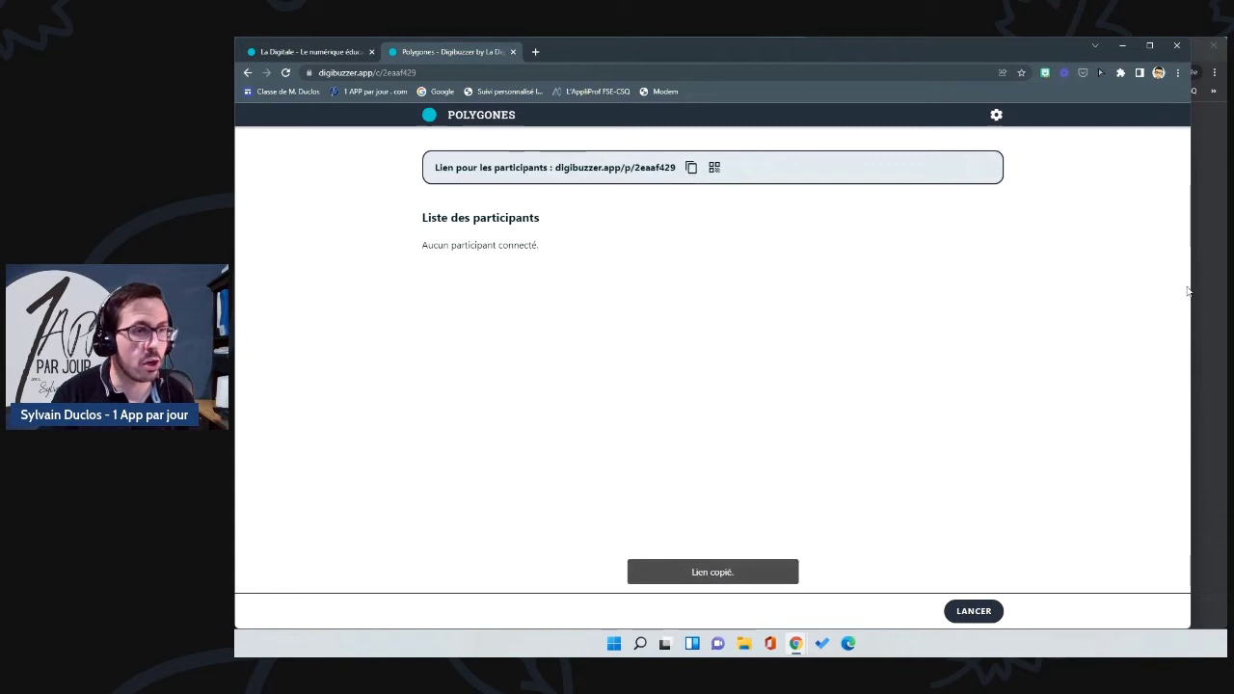
drag(1193, 284, 813, 312)
Step: Open the participant link in the private window and join with a participant name and avatar
click(979, 73)
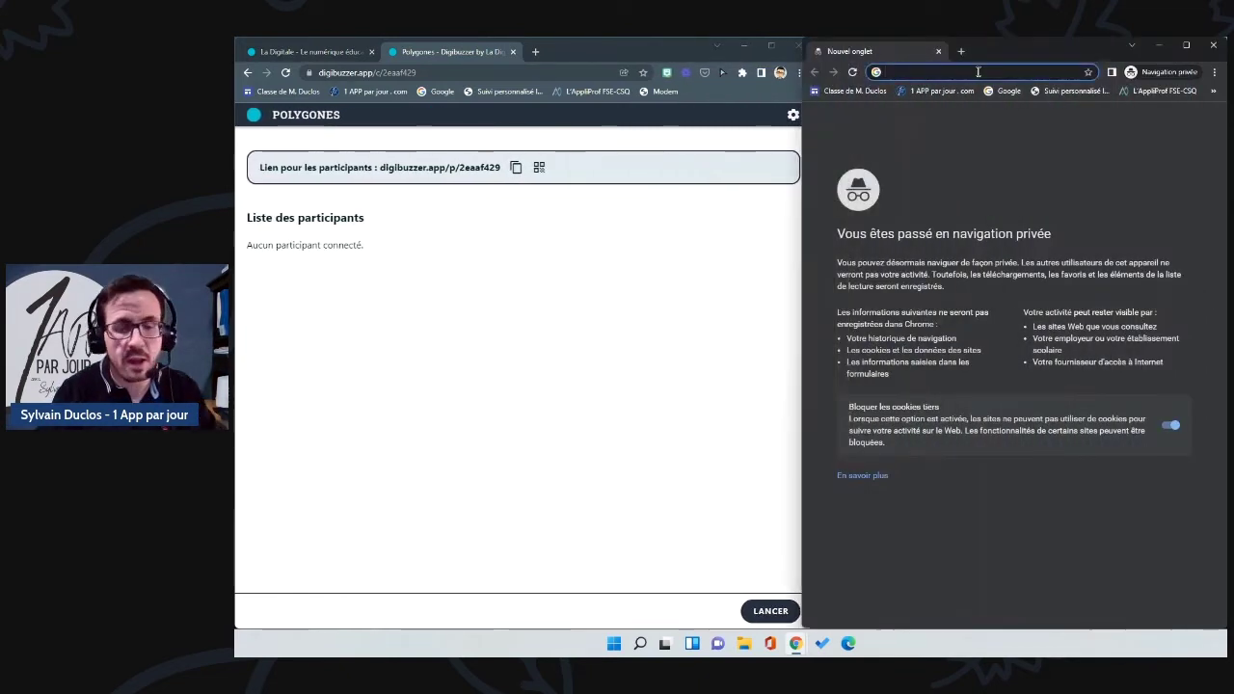
key(ctrl+v)
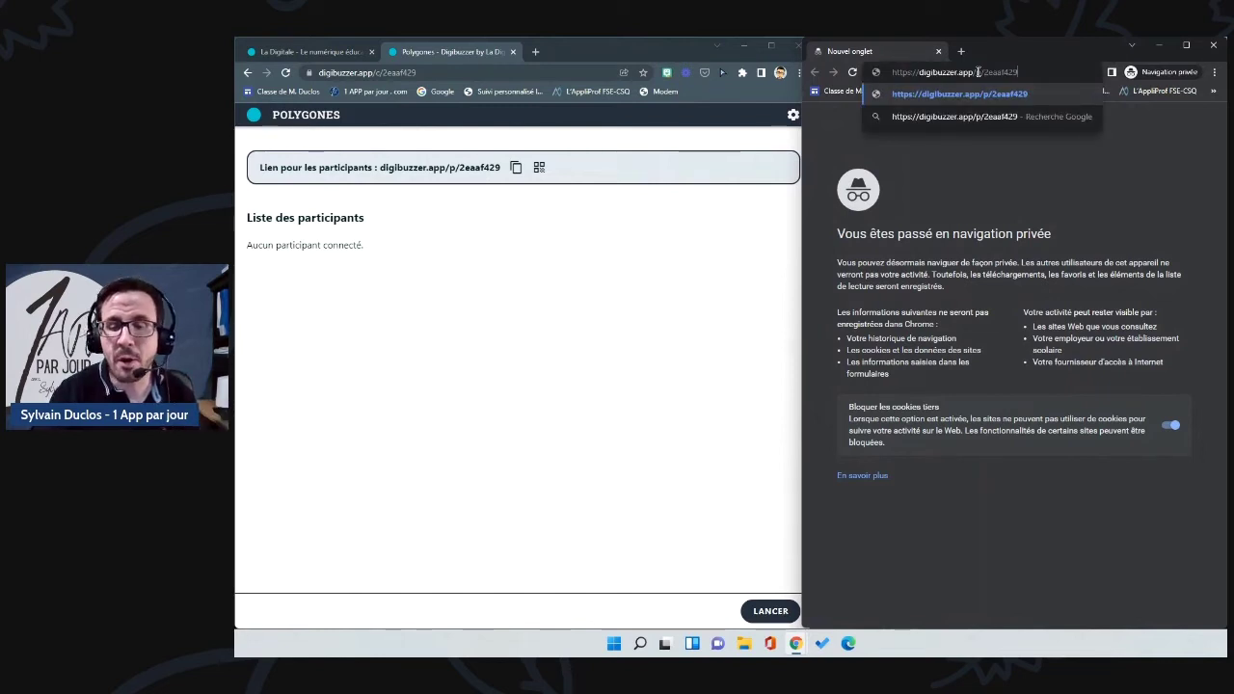
key(Return)
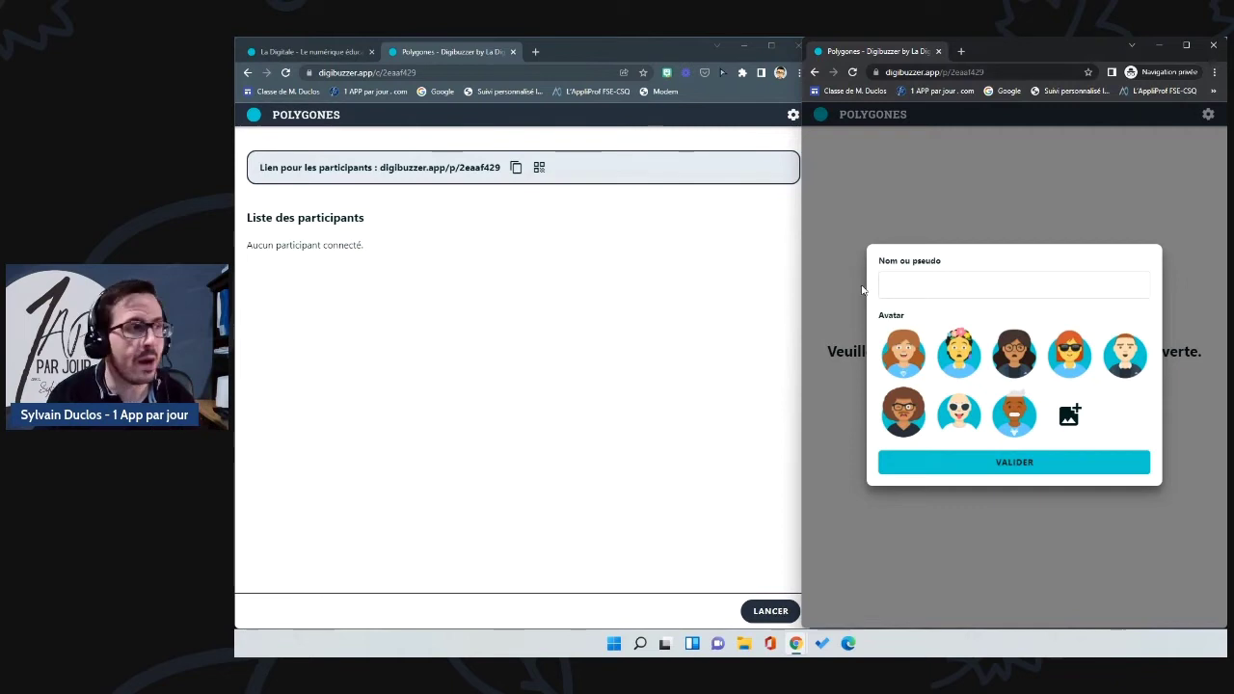
click(933, 282)
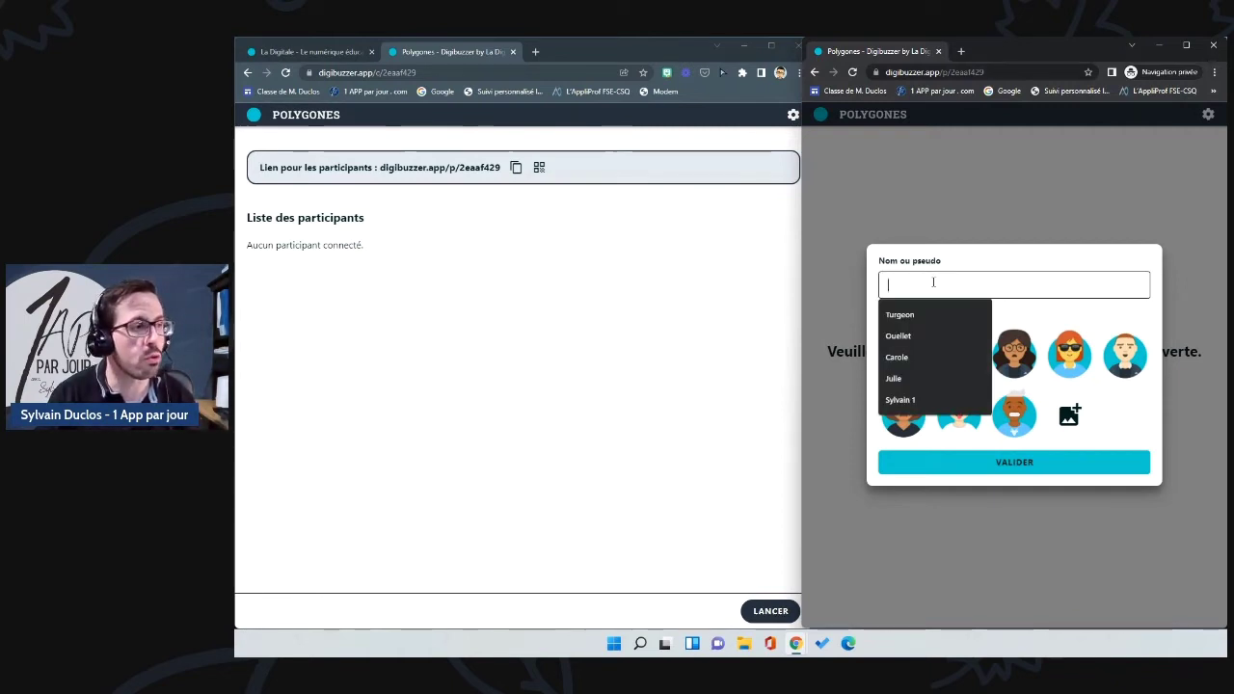
text(Roger)
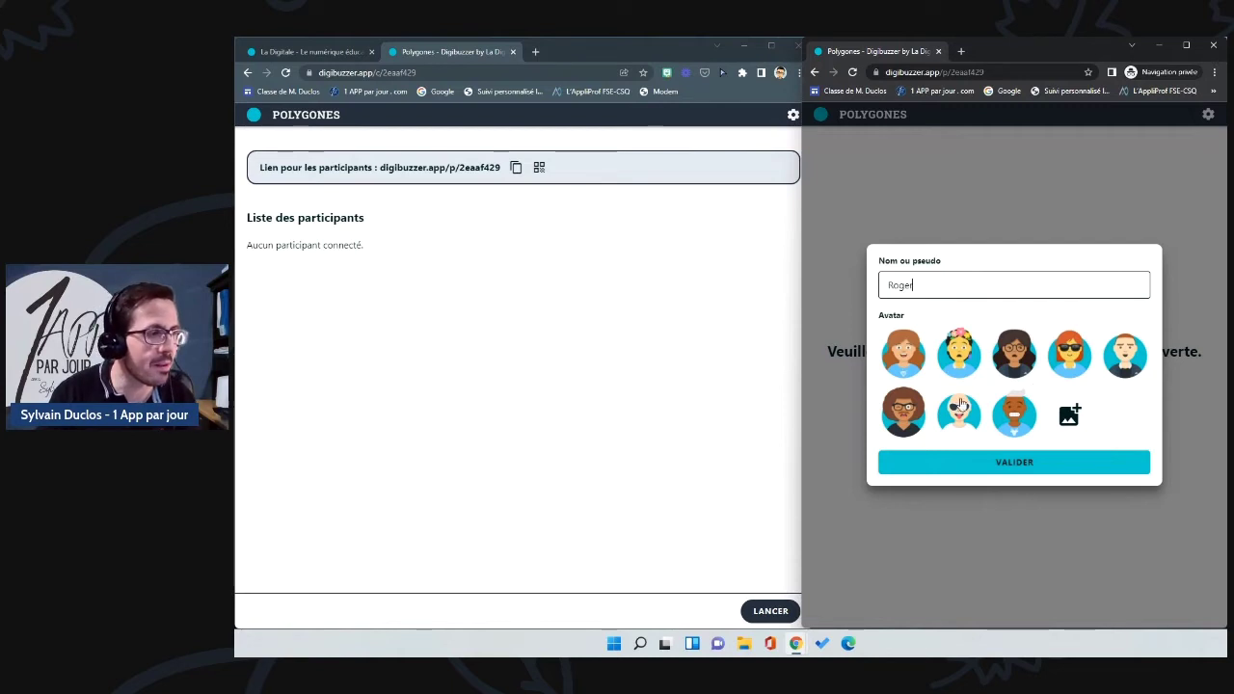
click(1134, 358)
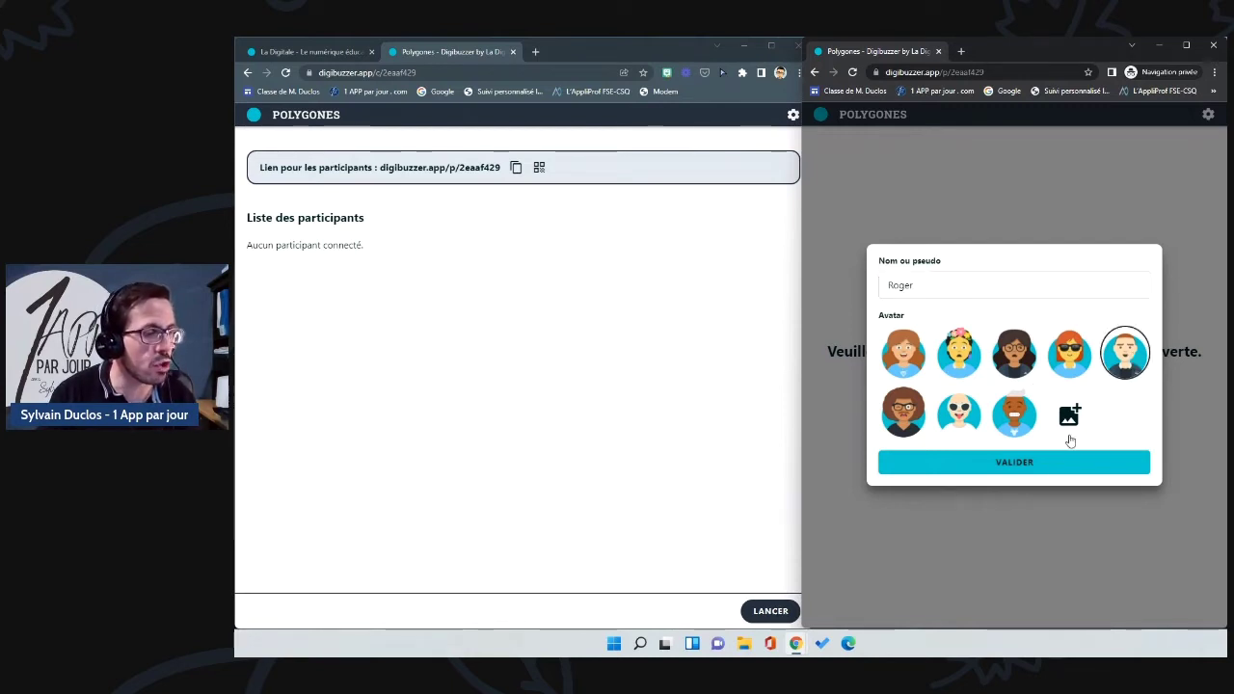
click(1035, 464)
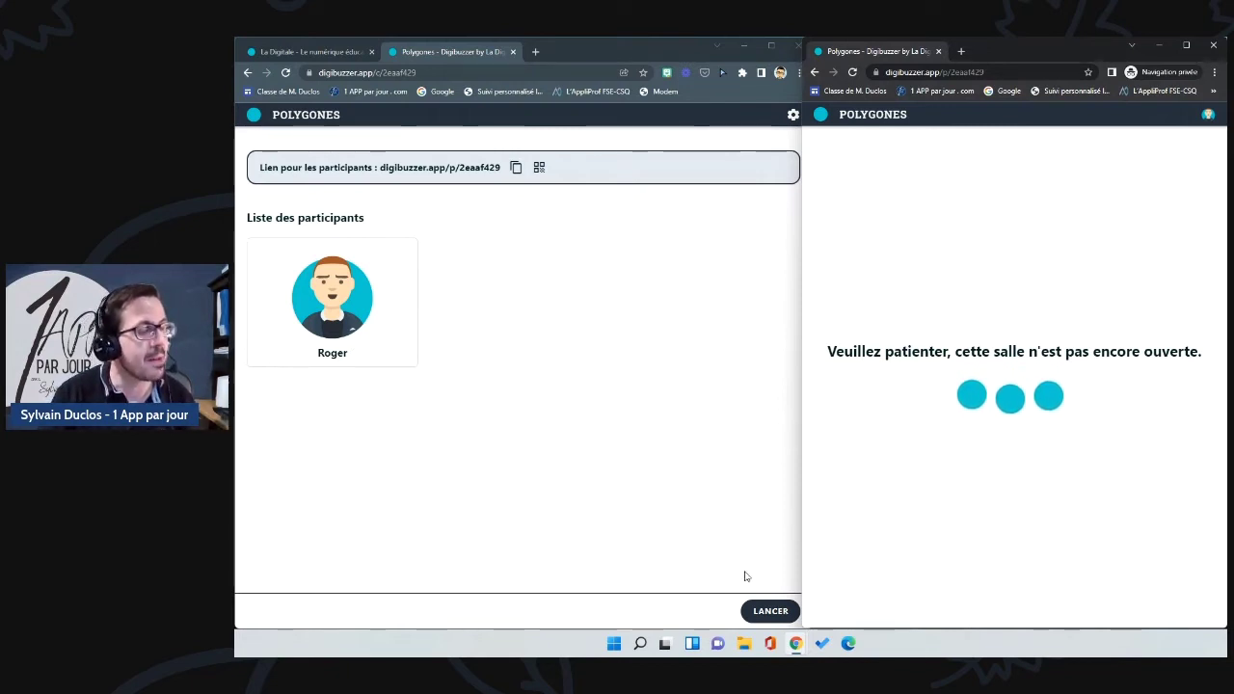
Step: Launch the game and run question 1, buzzing in and awarding the participant 1000 points
click(777, 611)
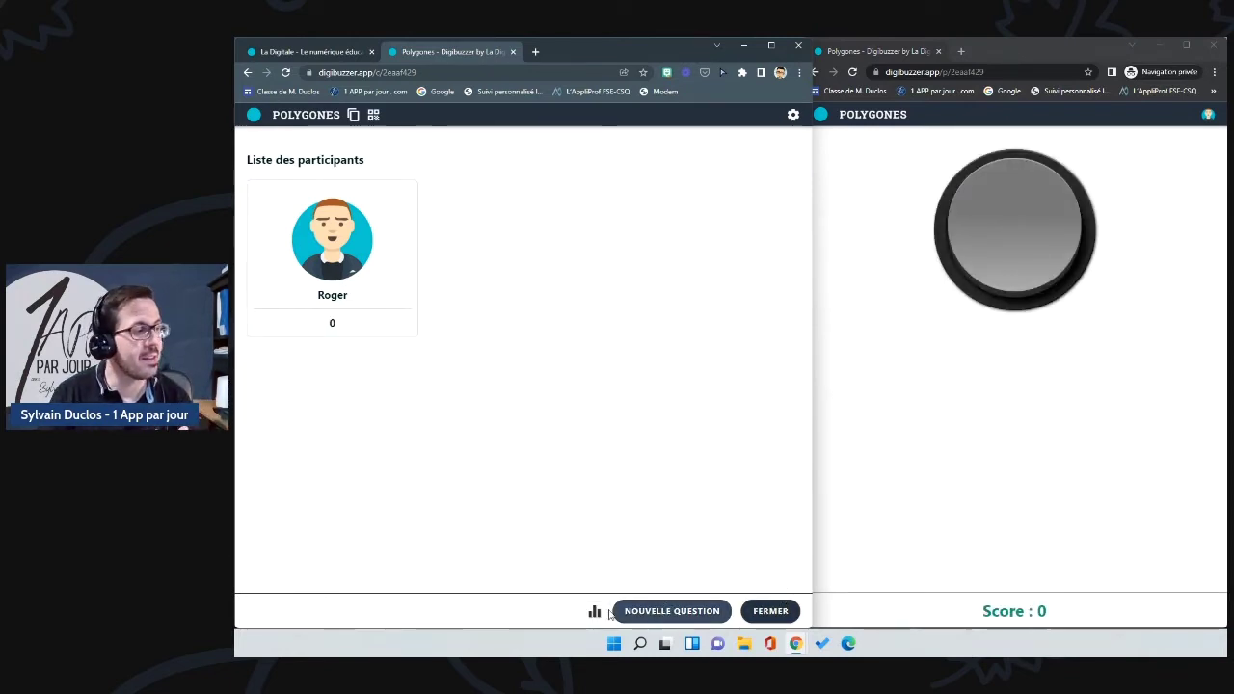
click(664, 618)
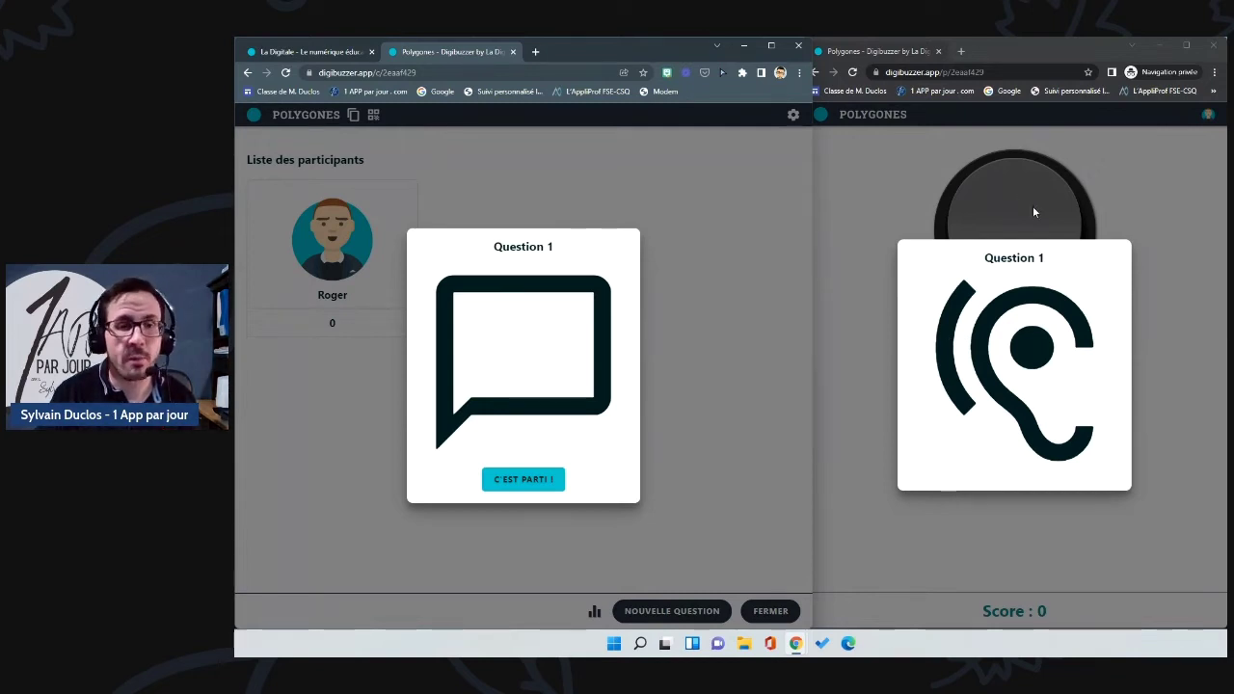
click(546, 481)
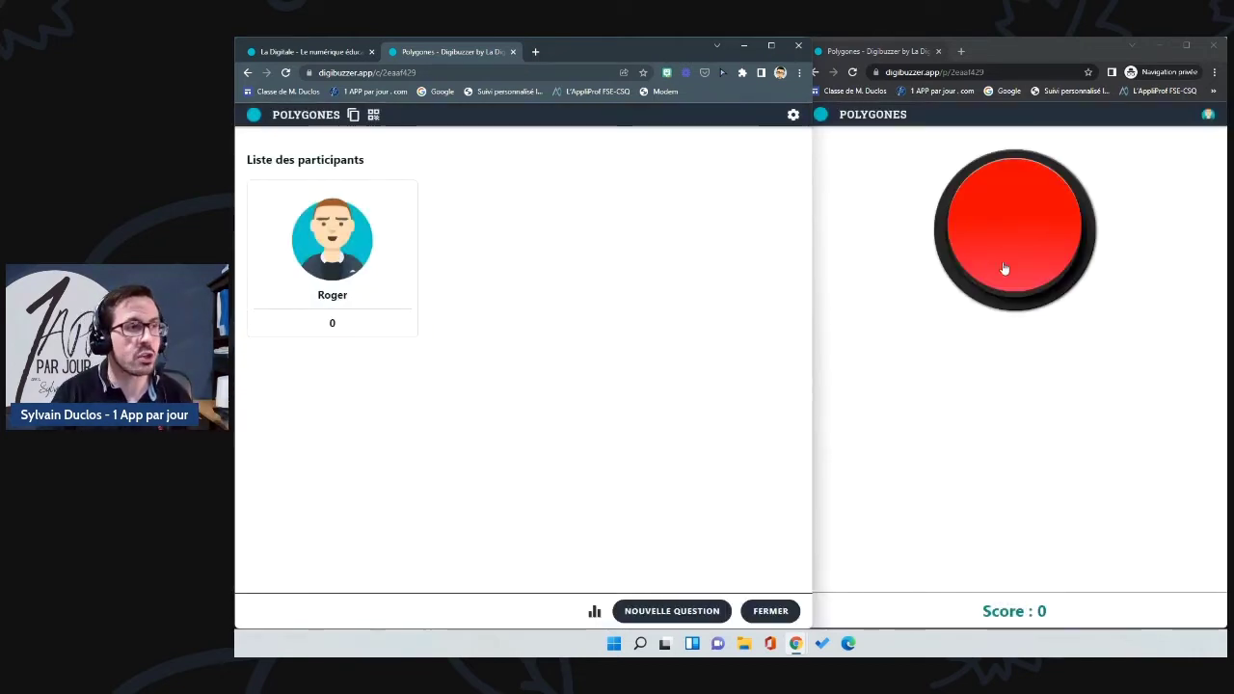
click(1036, 225)
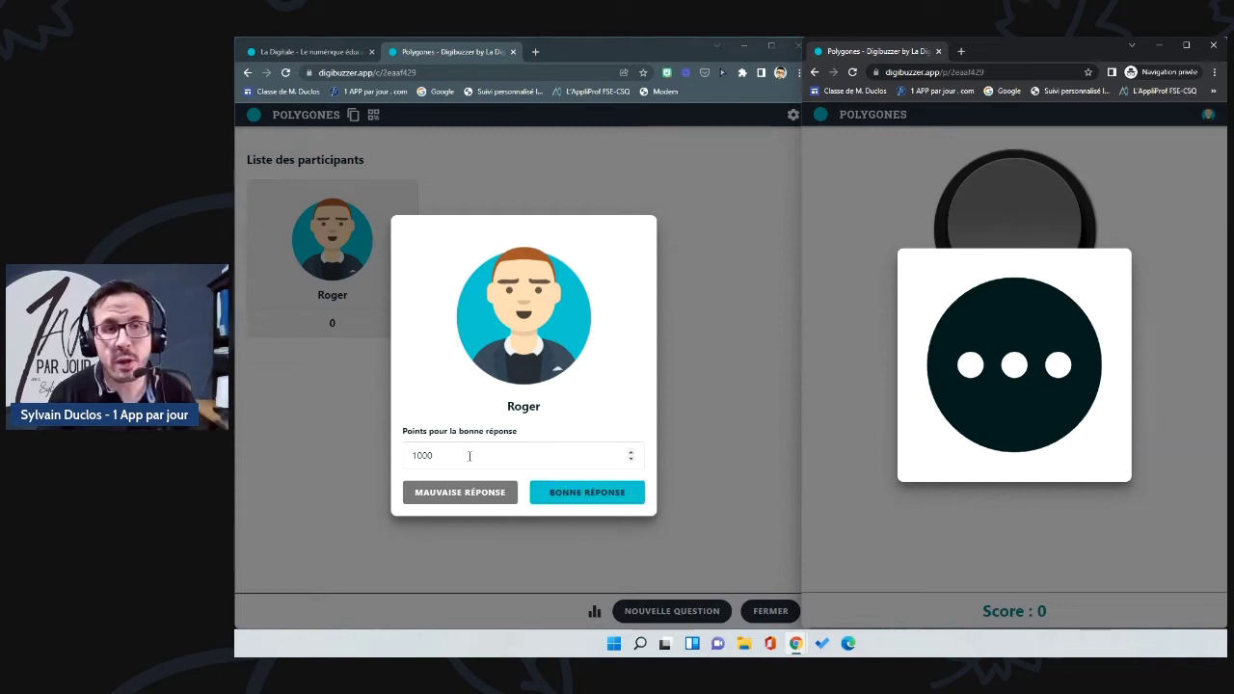
click(567, 494)
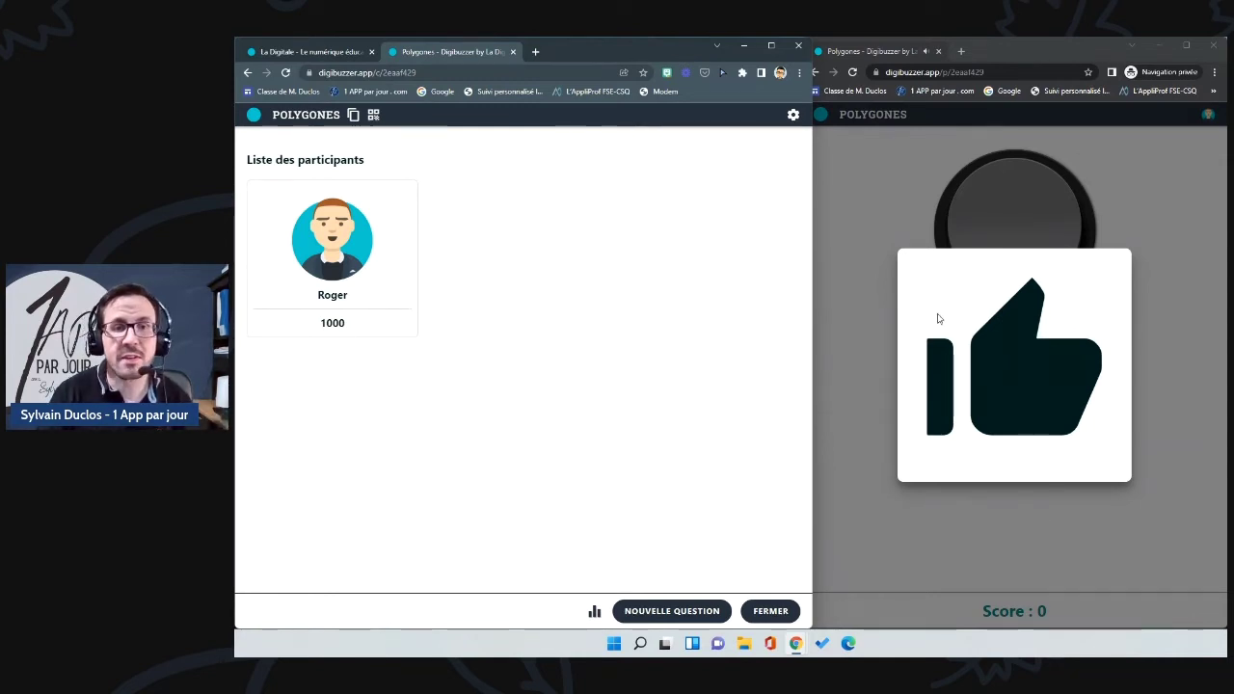
Step: Run question 2 for another 1000 points, then rank participants by score
click(670, 611)
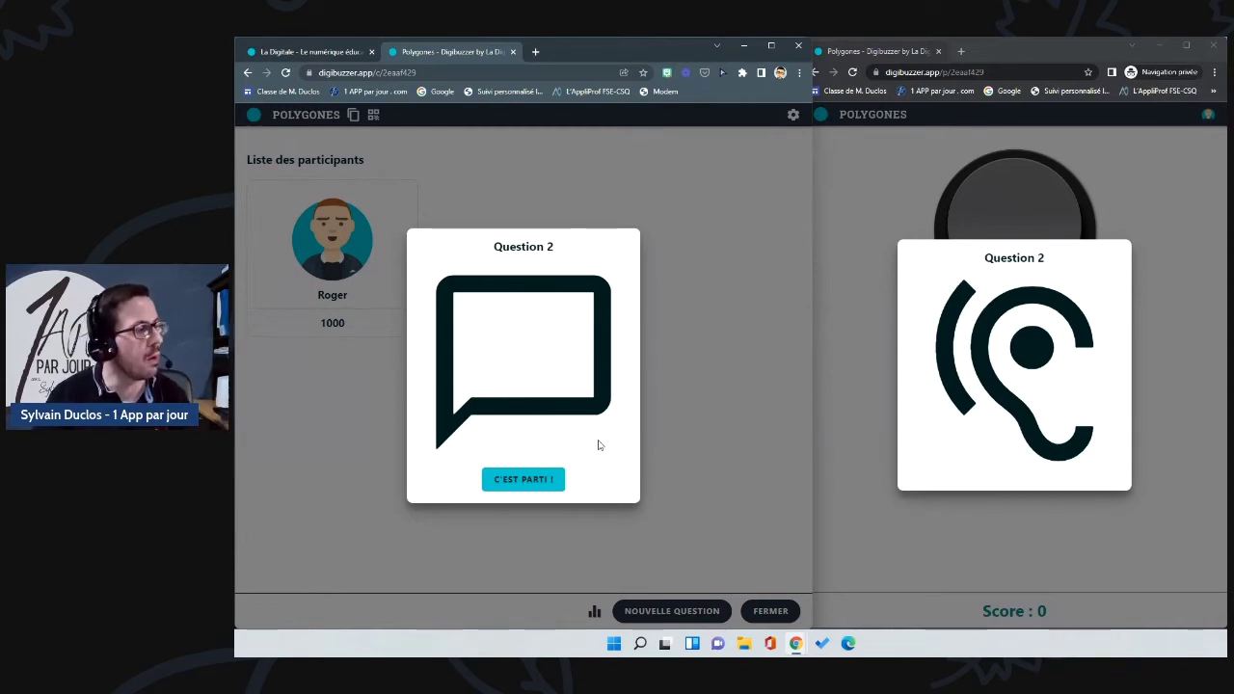
click(536, 479)
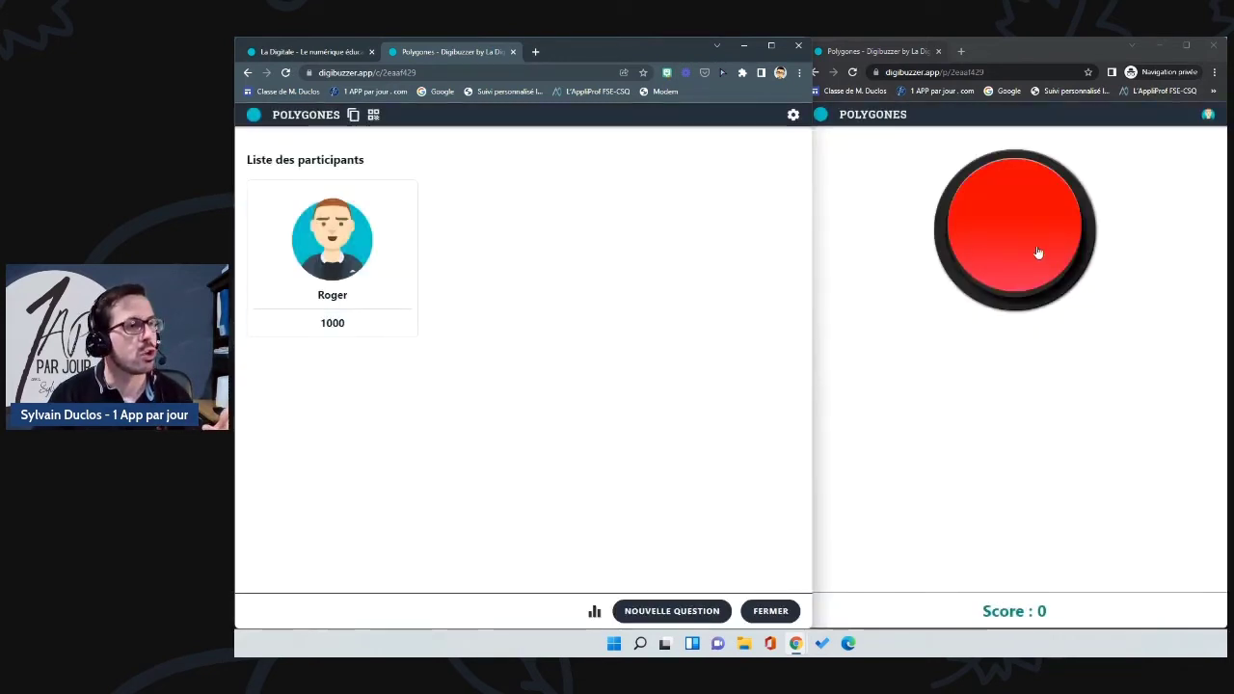
click(1039, 252)
click(578, 500)
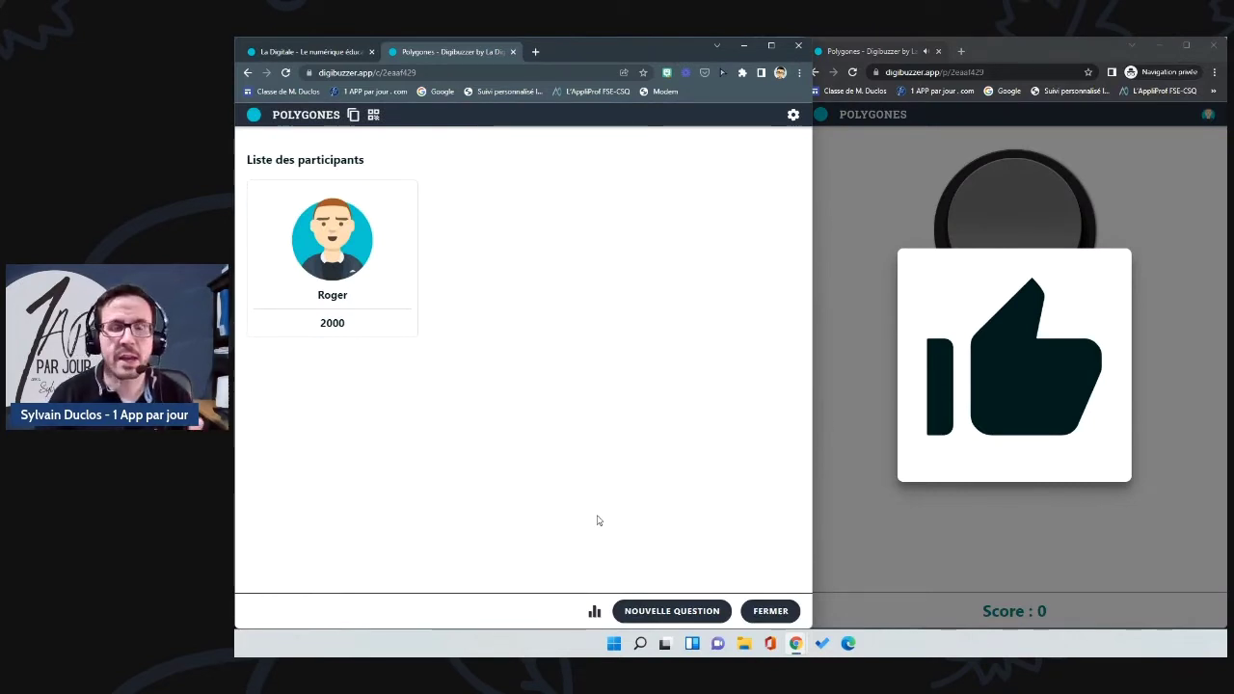
click(591, 613)
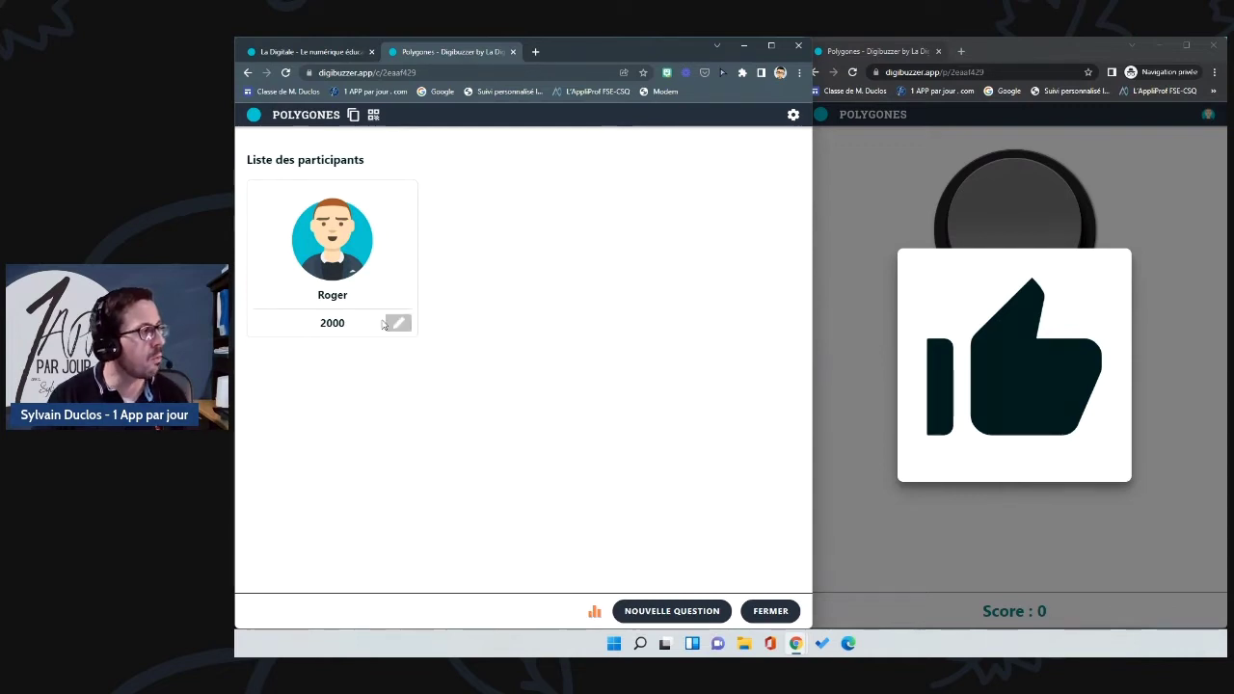
click(399, 325)
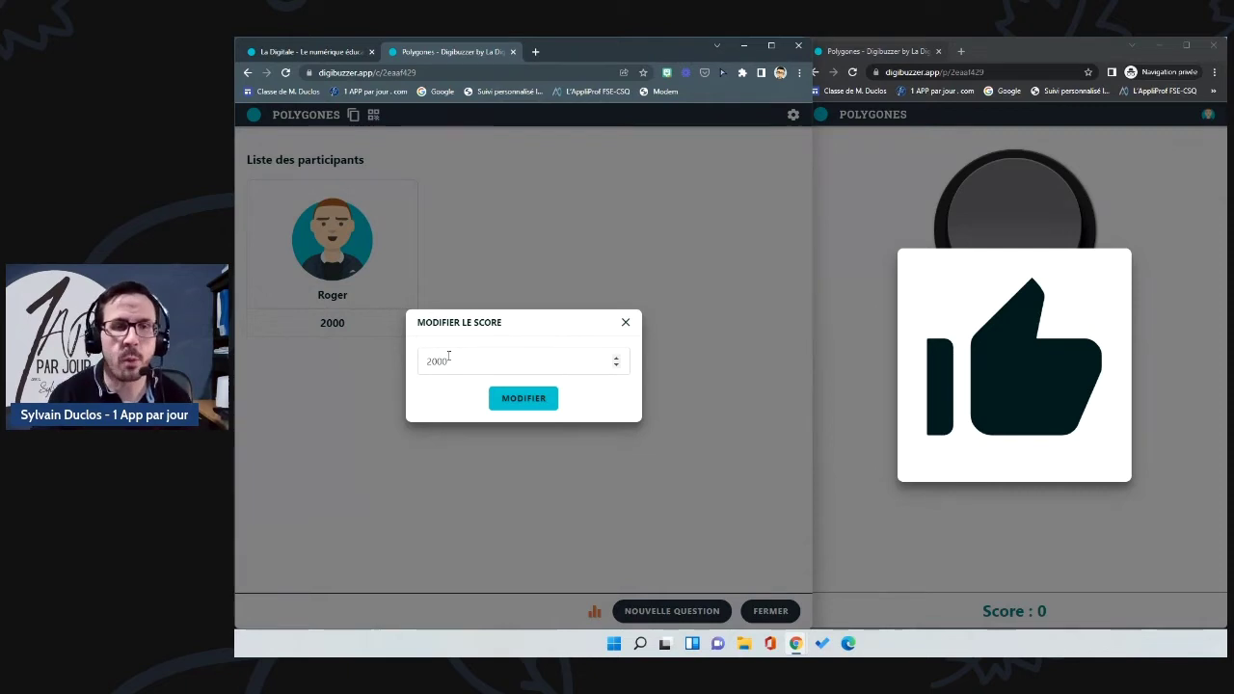
click(626, 322)
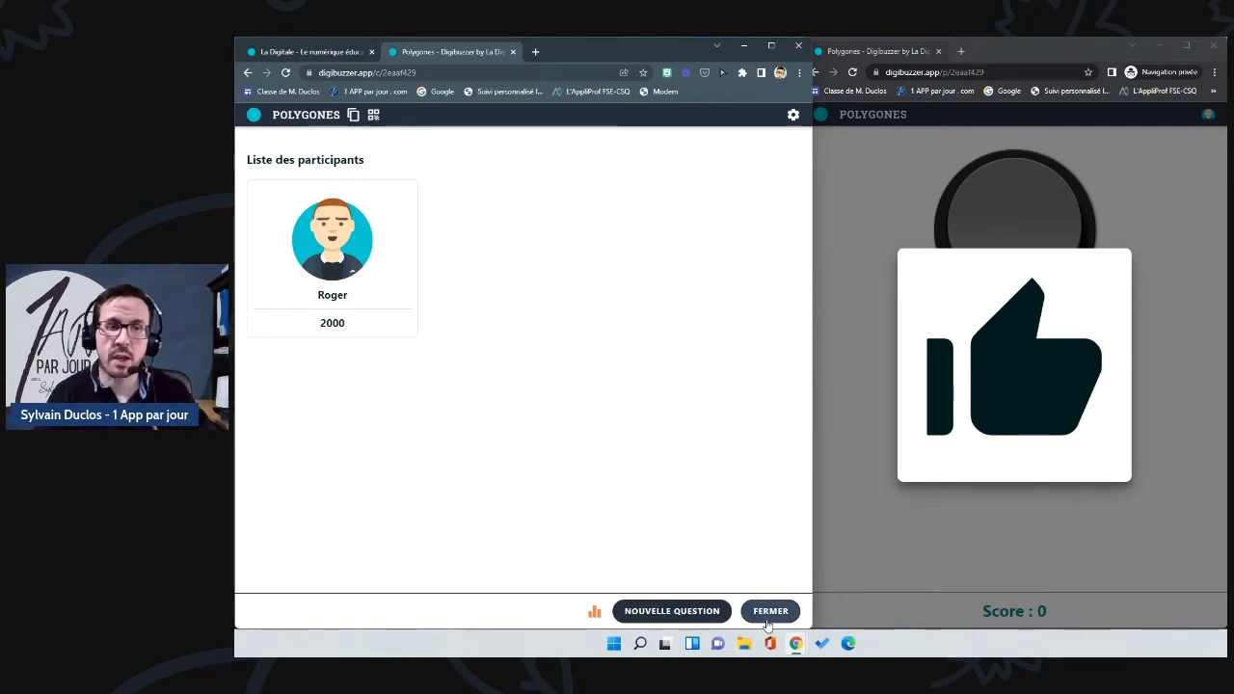
click(793, 115)
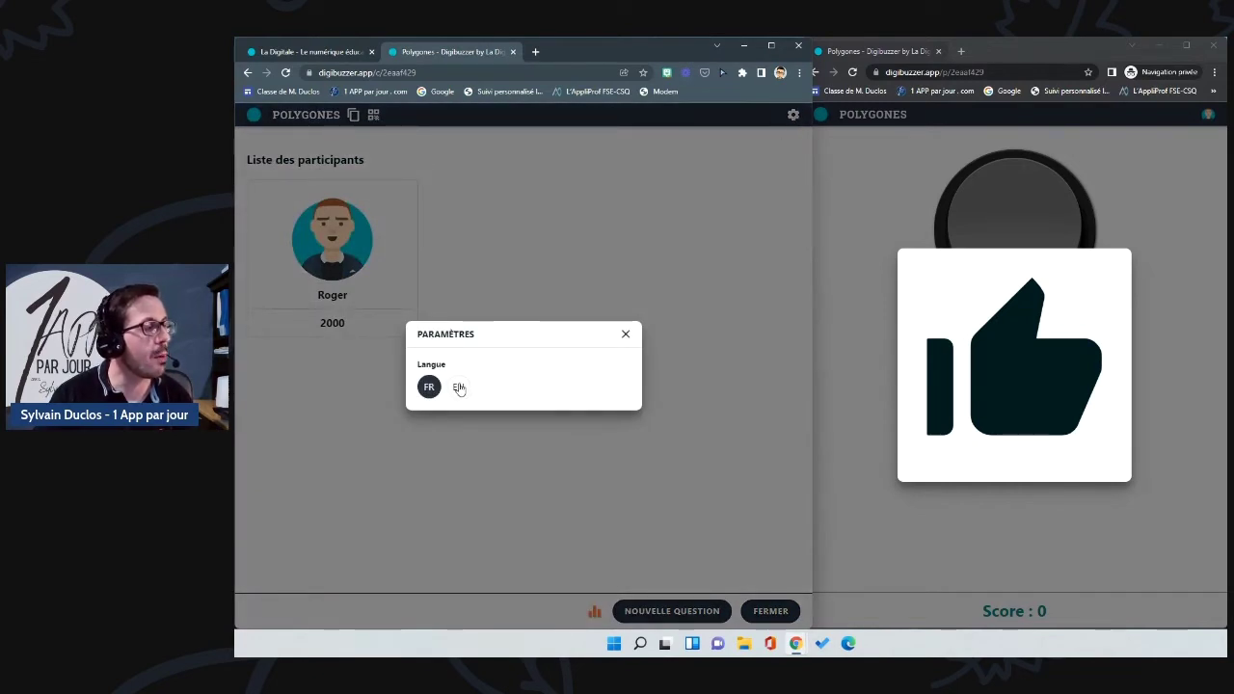
click(626, 336)
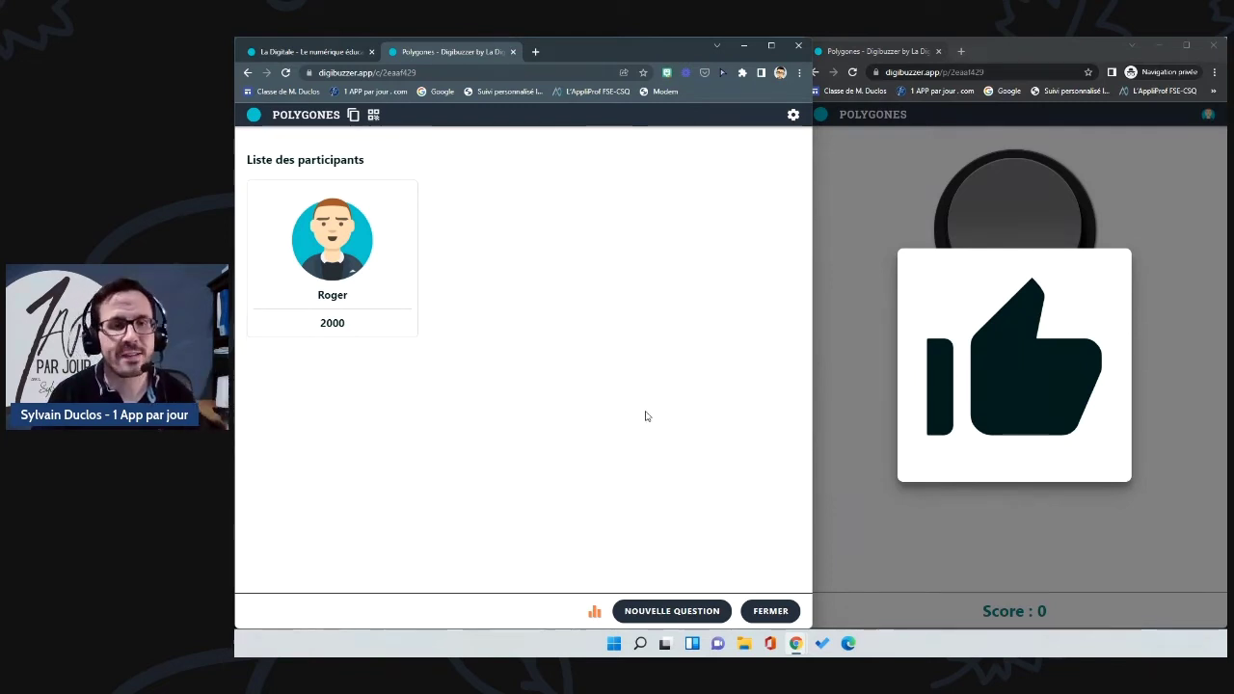
click(513, 51)
Step: Close the private window, maximize La Digitale, and open Digitools' Roue de la fortune tool
click(939, 51)
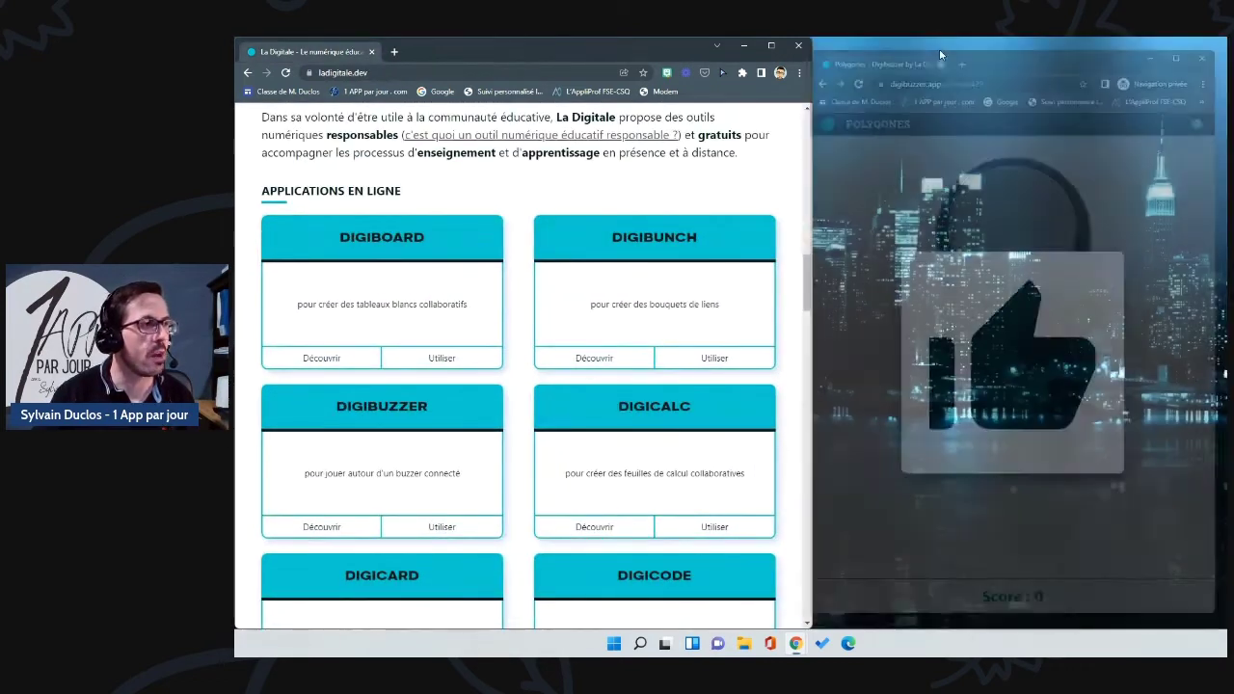
key(super+Up)
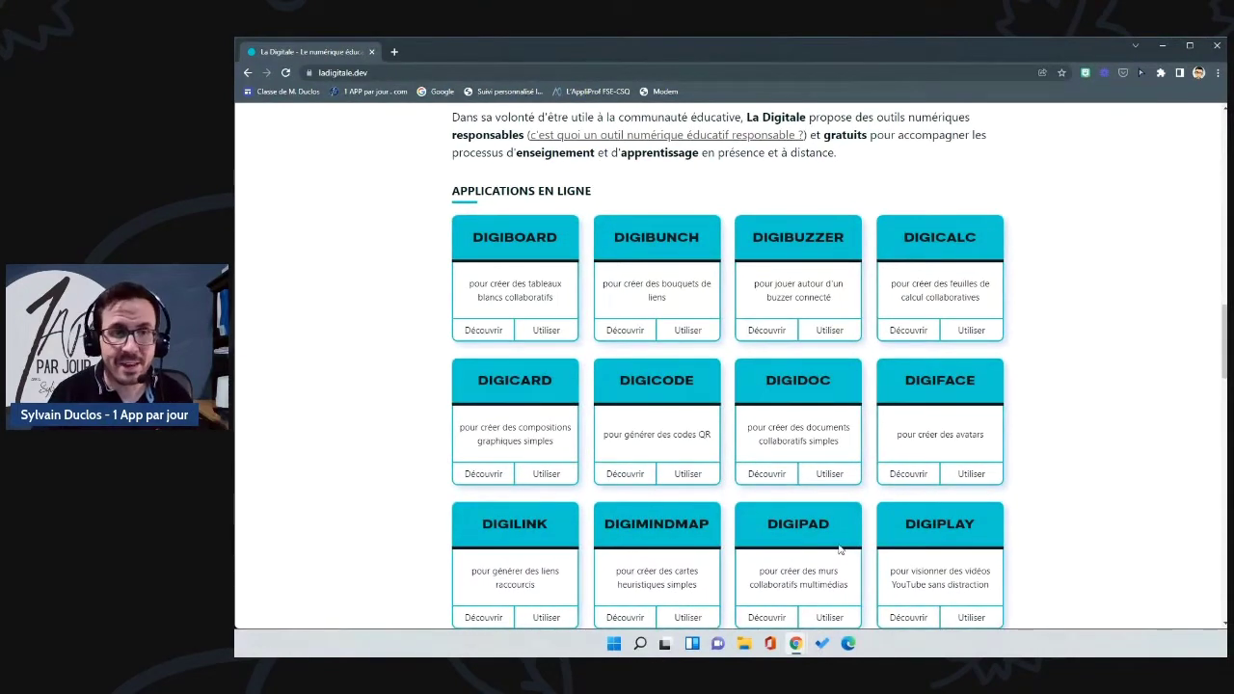
scroll(839, 549, down, 5)
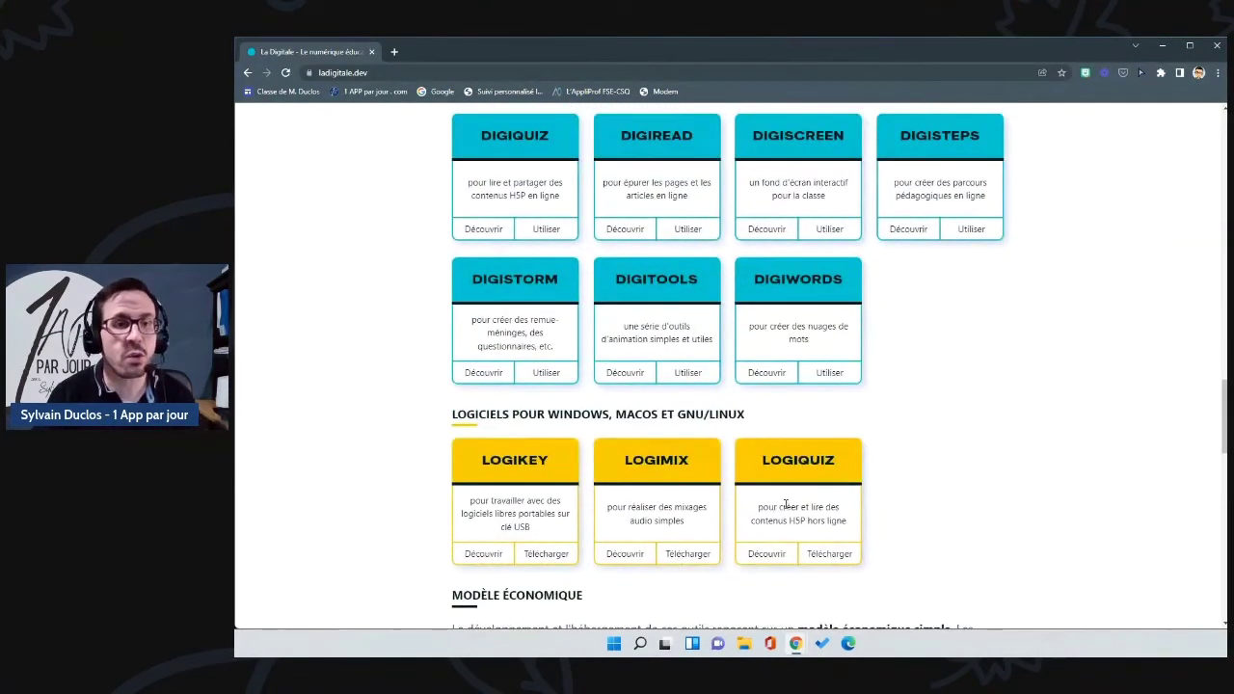
click(690, 374)
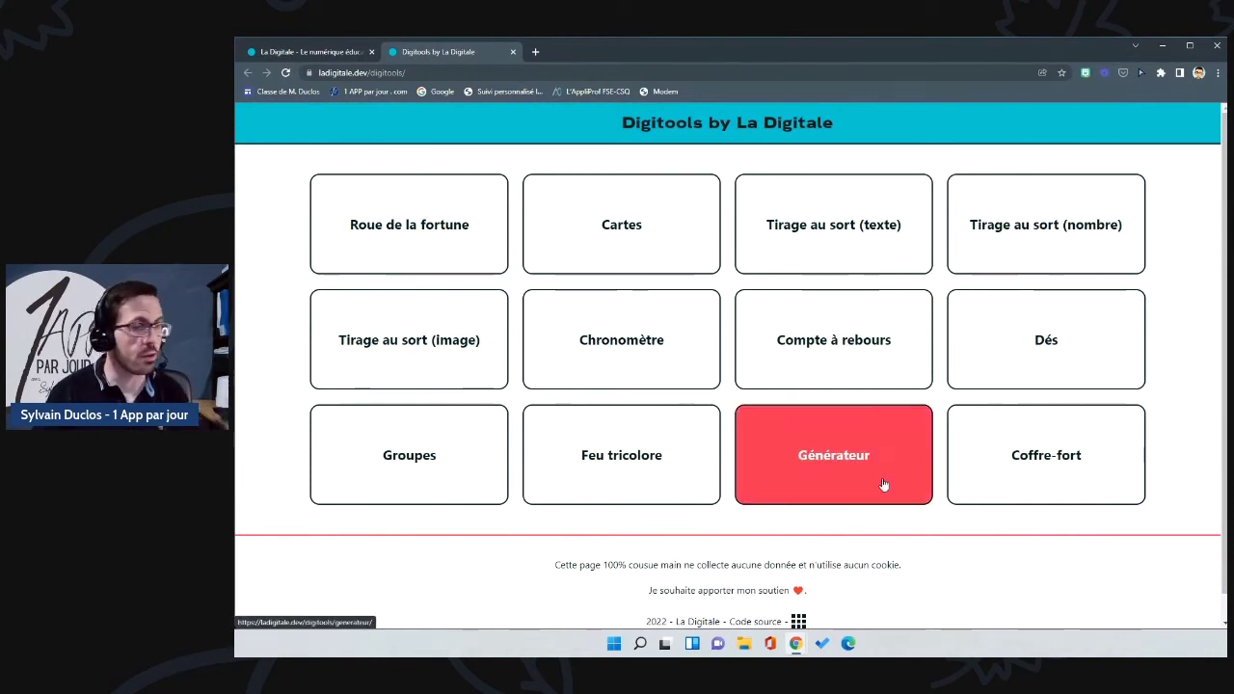
click(454, 232)
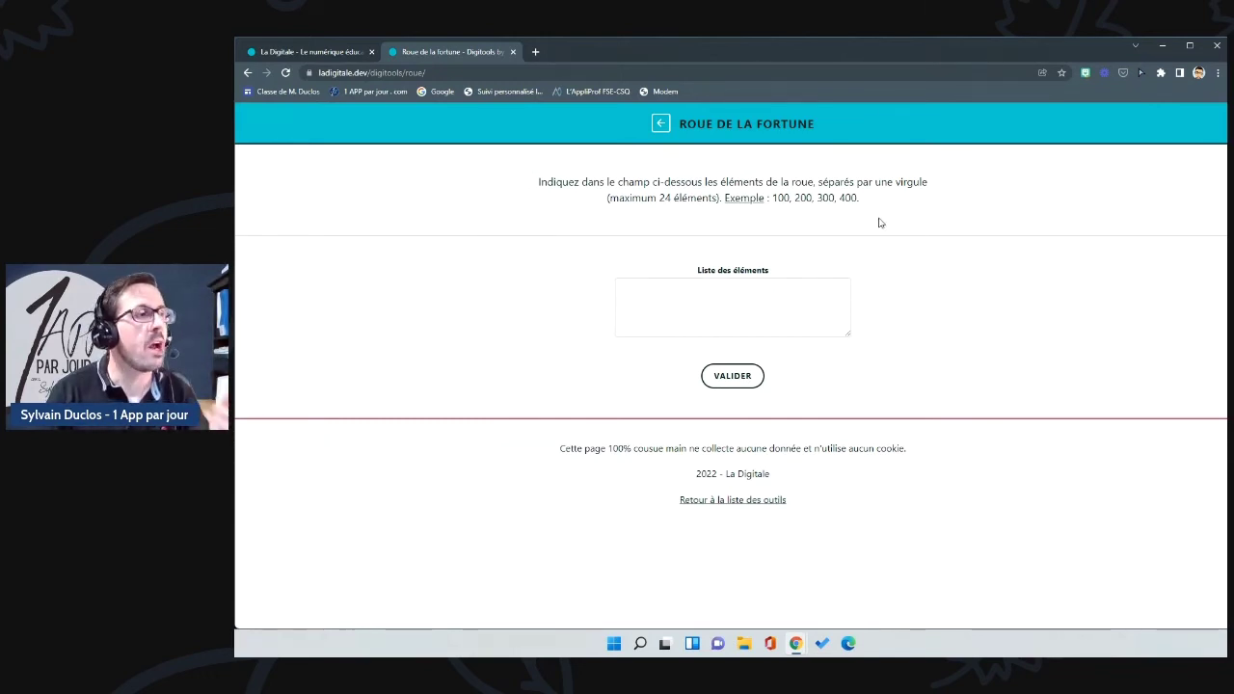
Step: Build a wheel of 100, 200, 300 and 400, spin it to 300, and return to the tools
drag(858, 197, 774, 199)
key(ctrl+c)
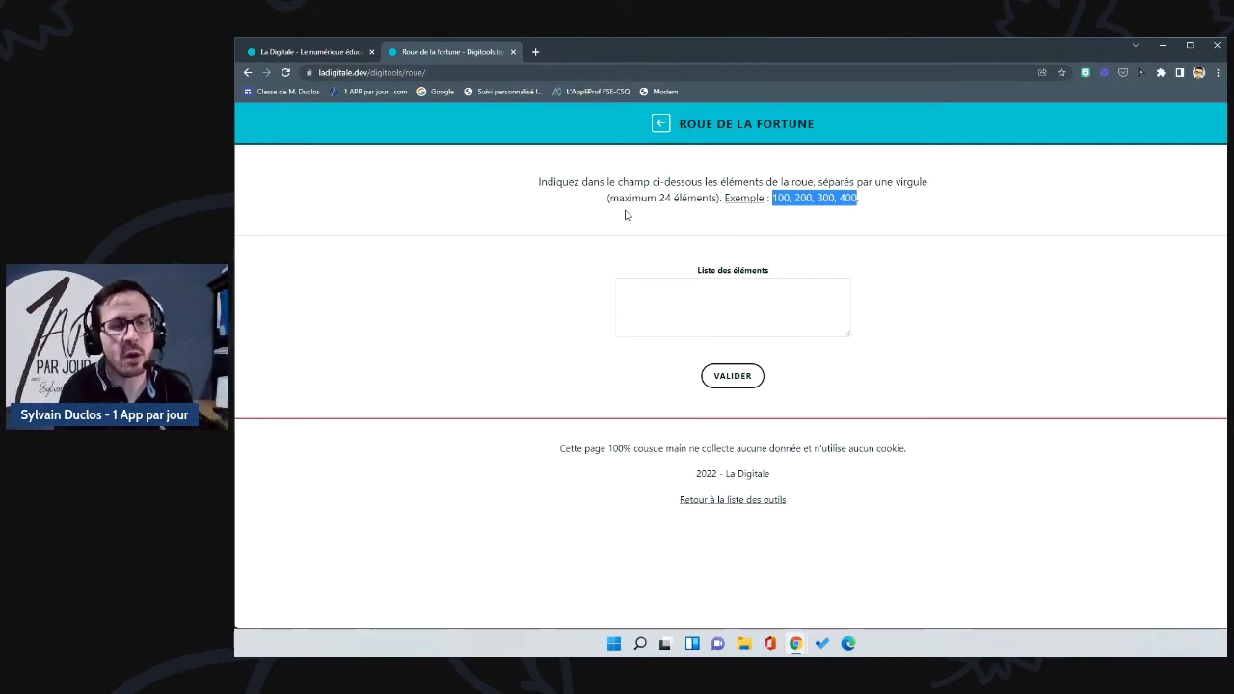
click(673, 289)
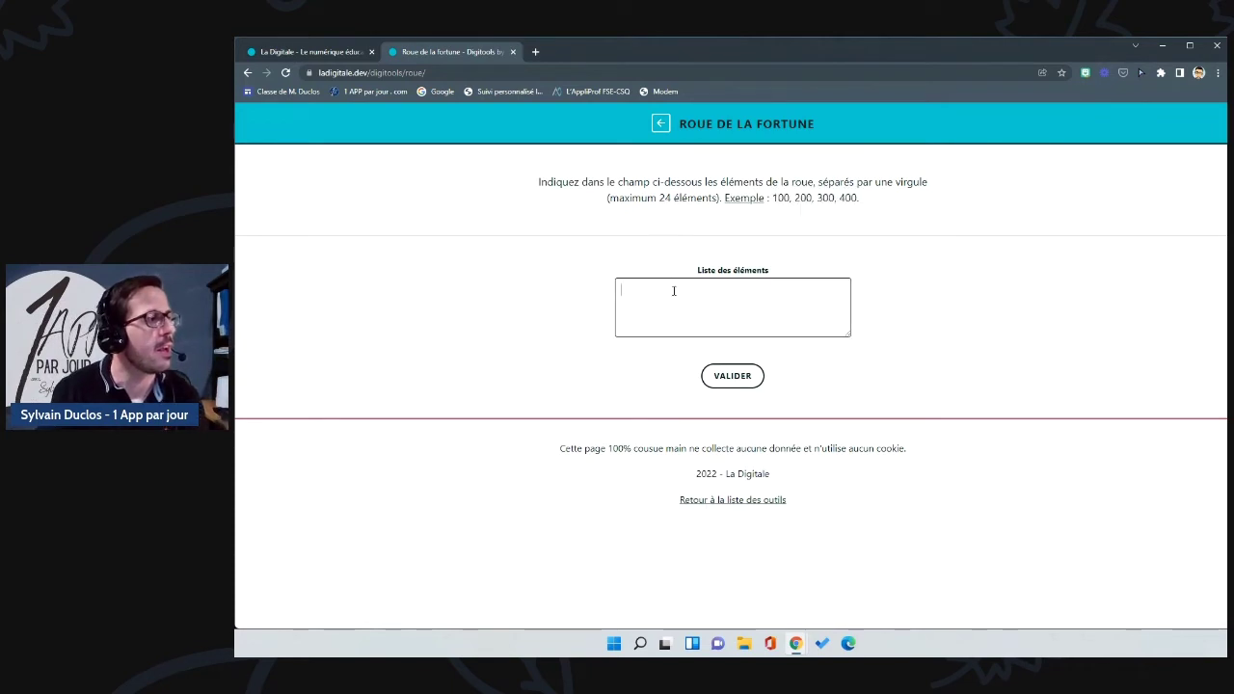
key(ctrl+v)
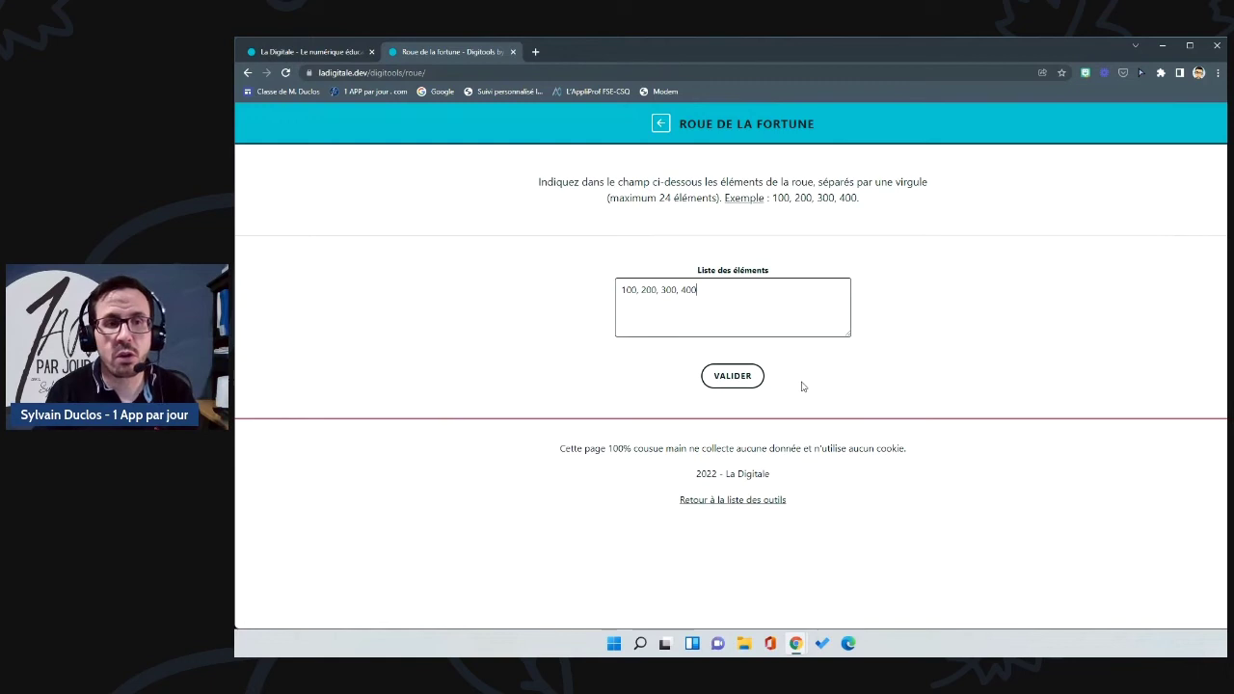
click(747, 377)
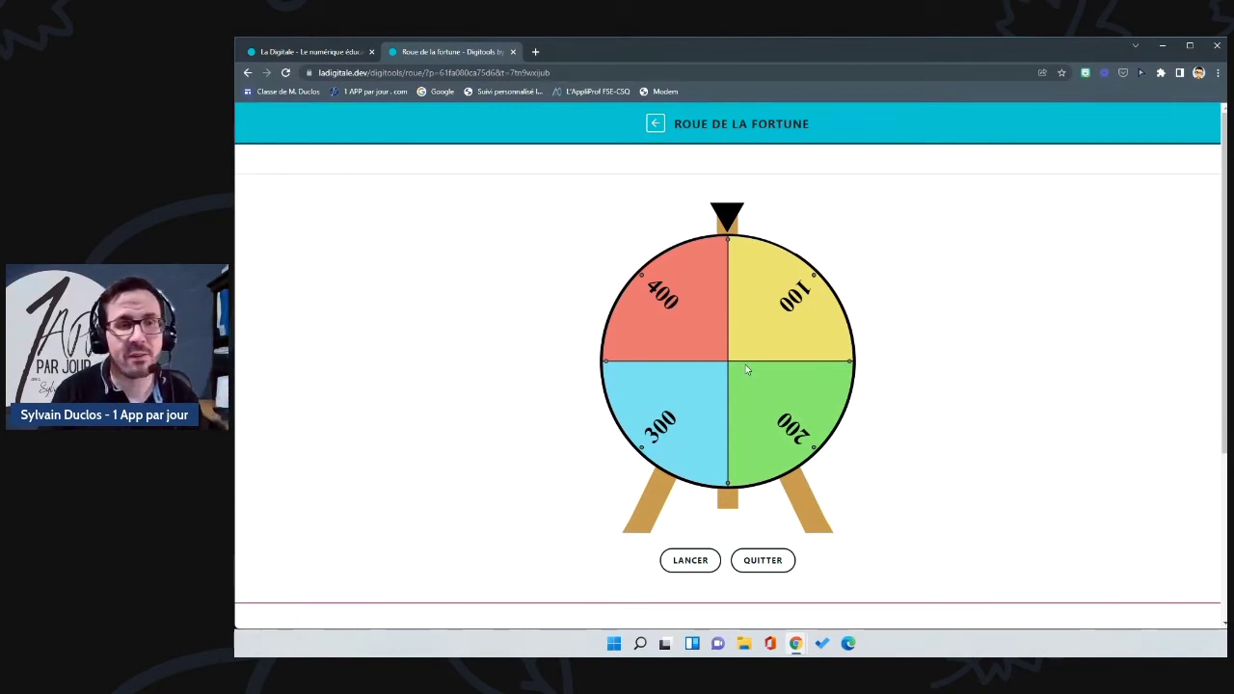
click(692, 564)
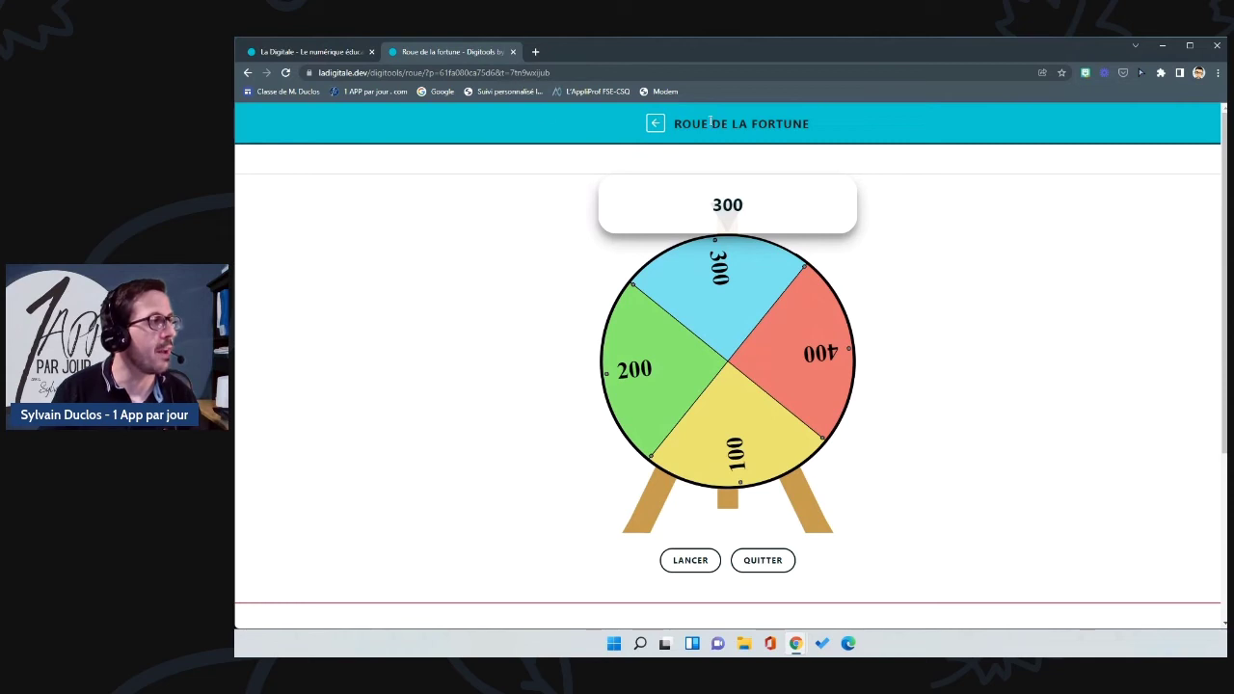
click(655, 124)
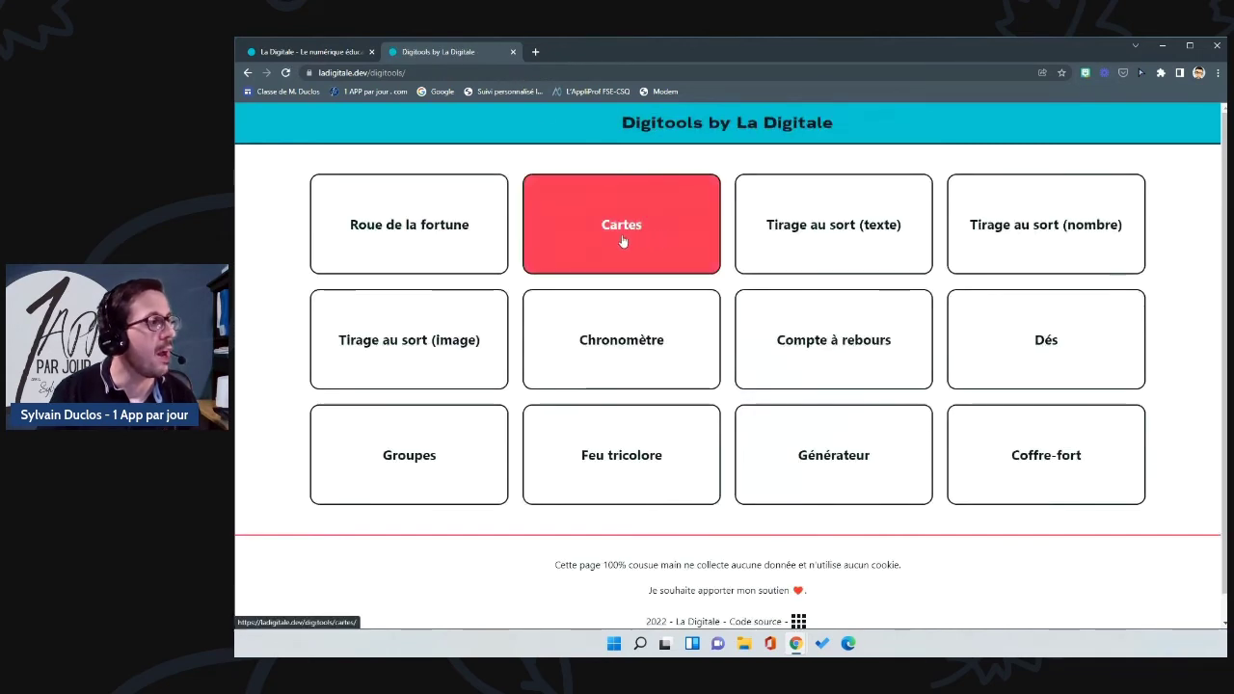
Step: Open the Cartes tool and add a card with Chat on the front and Cat on the back
click(622, 239)
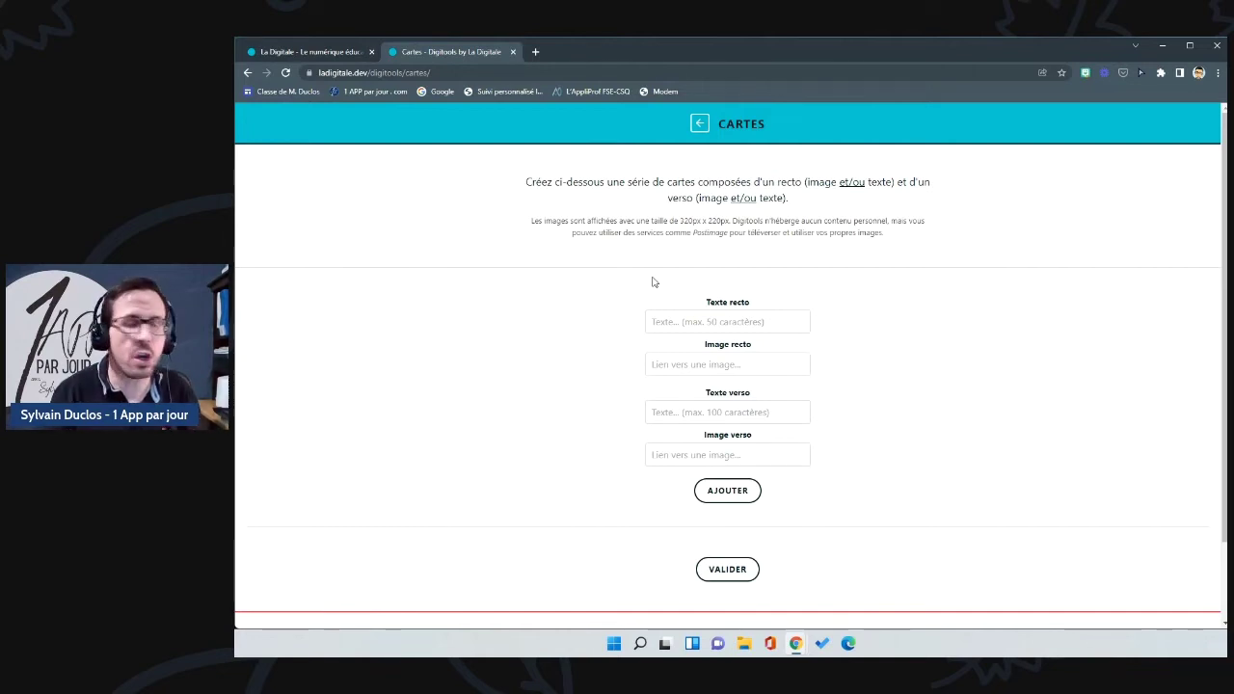
click(682, 323)
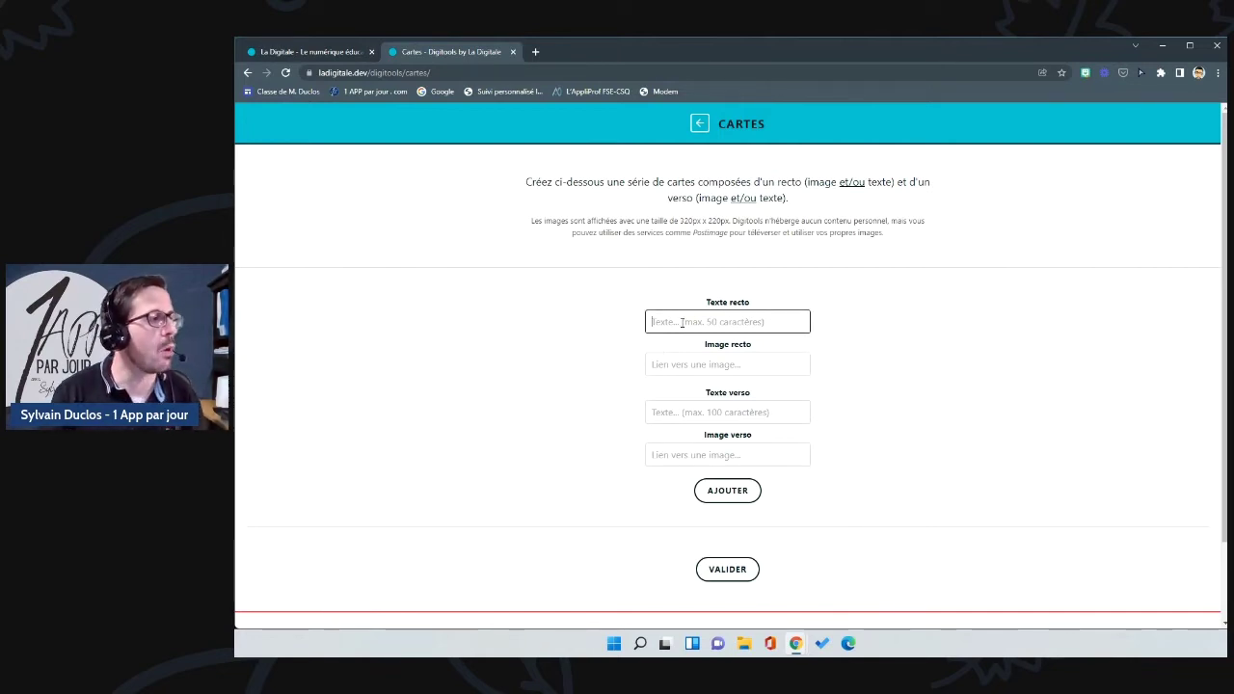
text(Chat)
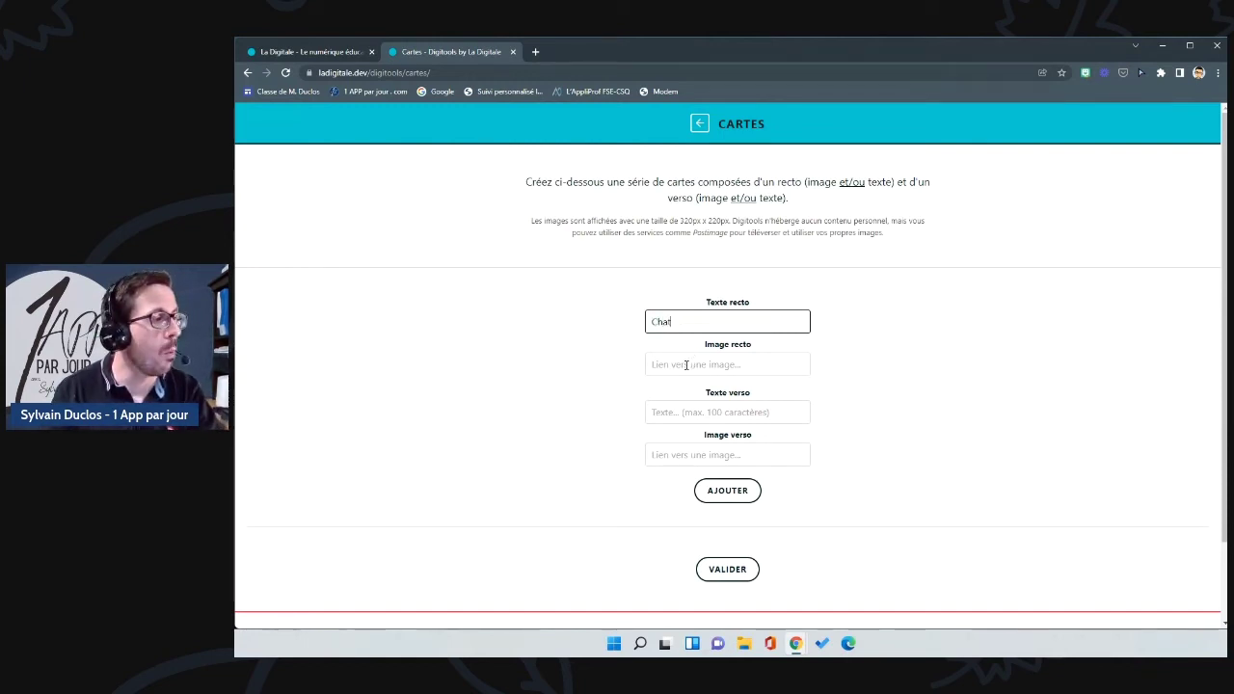
click(668, 413)
text(Cat)
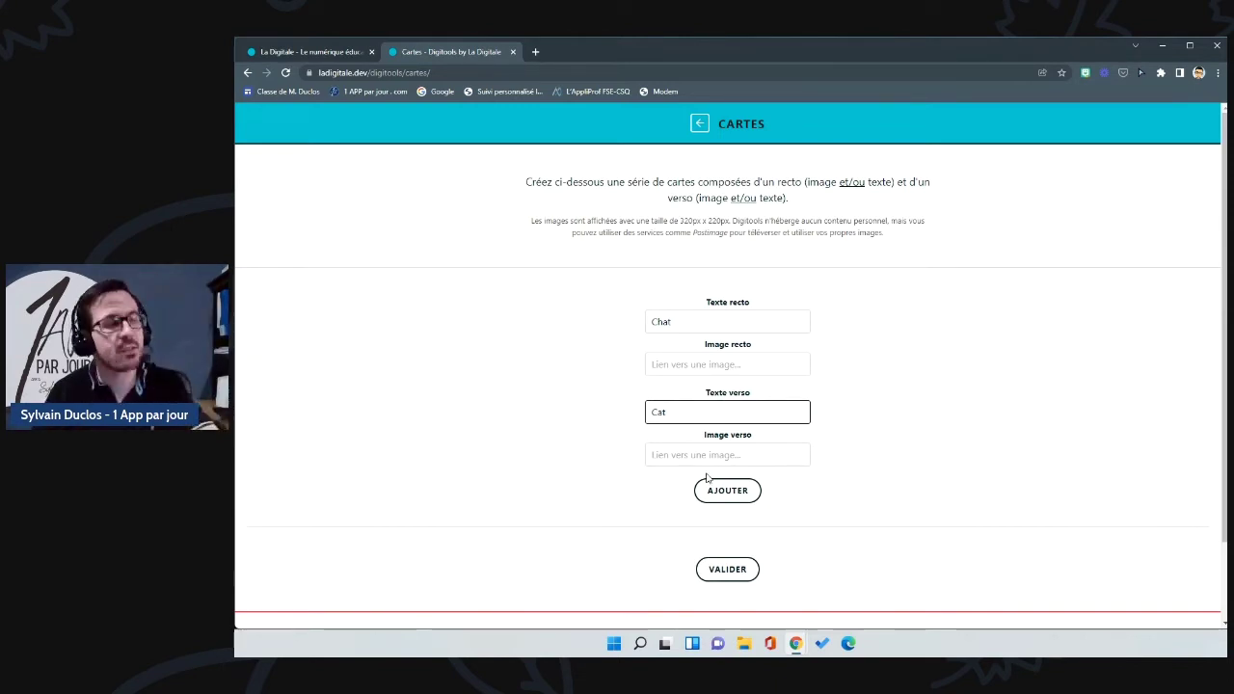
click(725, 492)
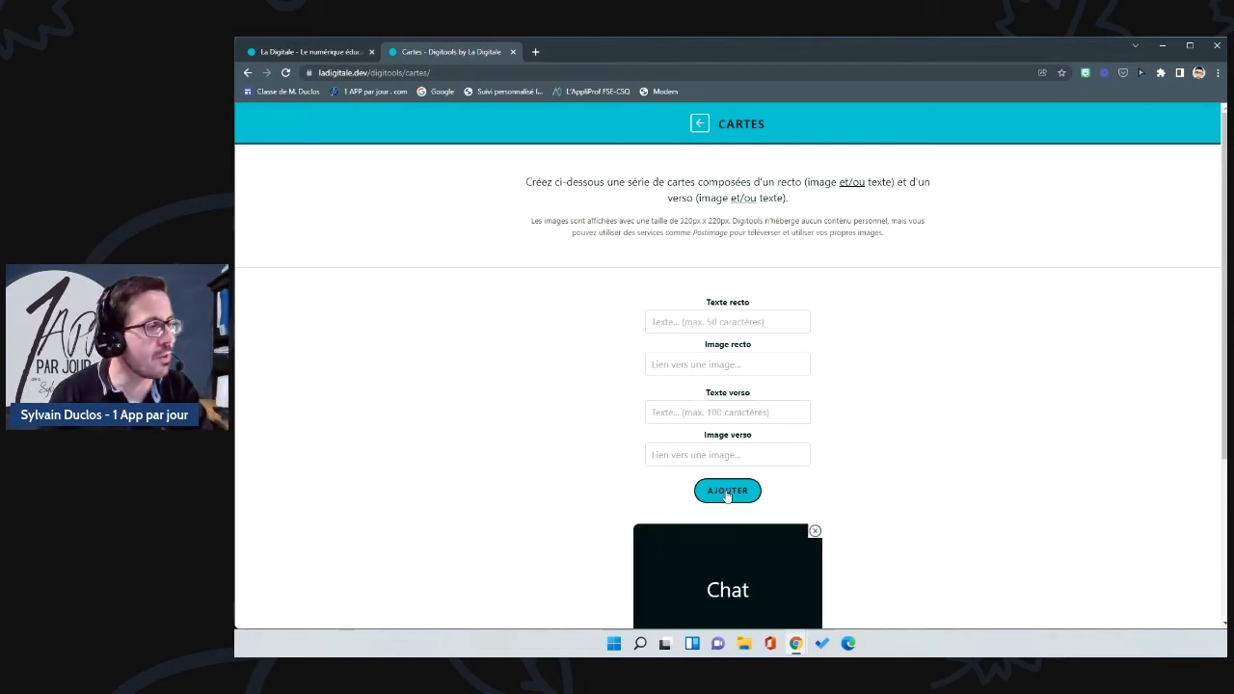
Step: Add a second card with Chien on the front and Dog on the back
scroll(778, 497, down, 2)
scroll(778, 497, down, 1)
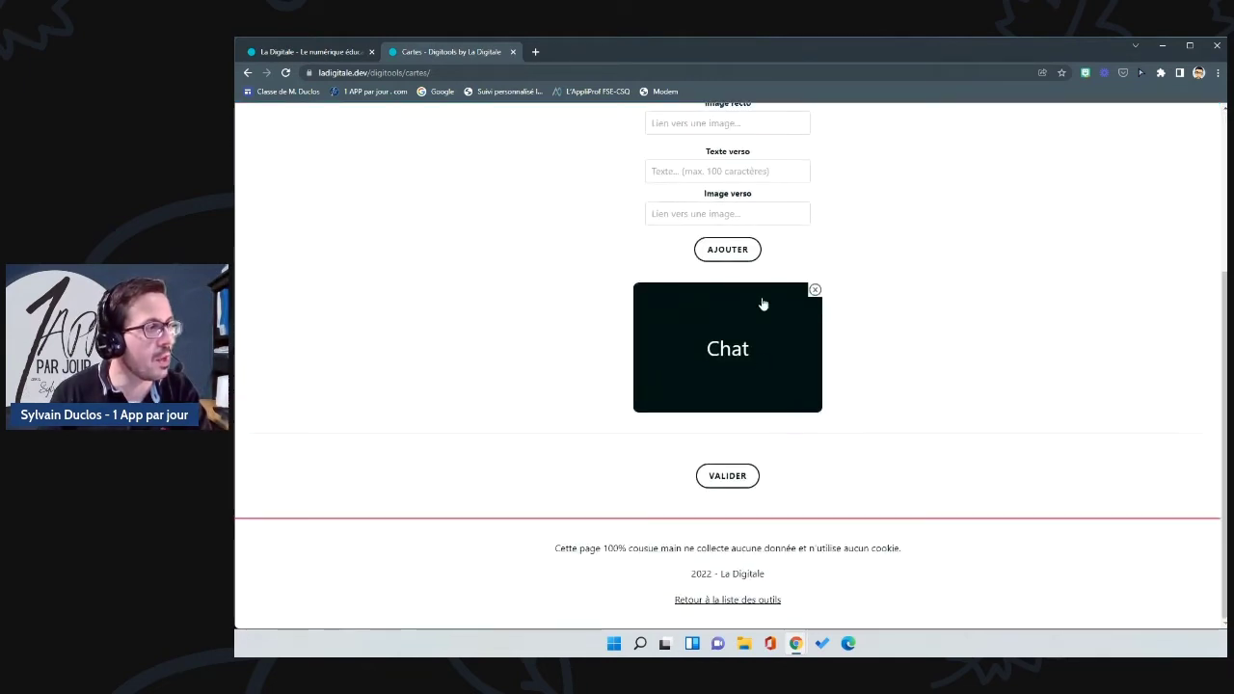
scroll(762, 267, up, 2)
scroll(762, 267, up, 1)
click(698, 257)
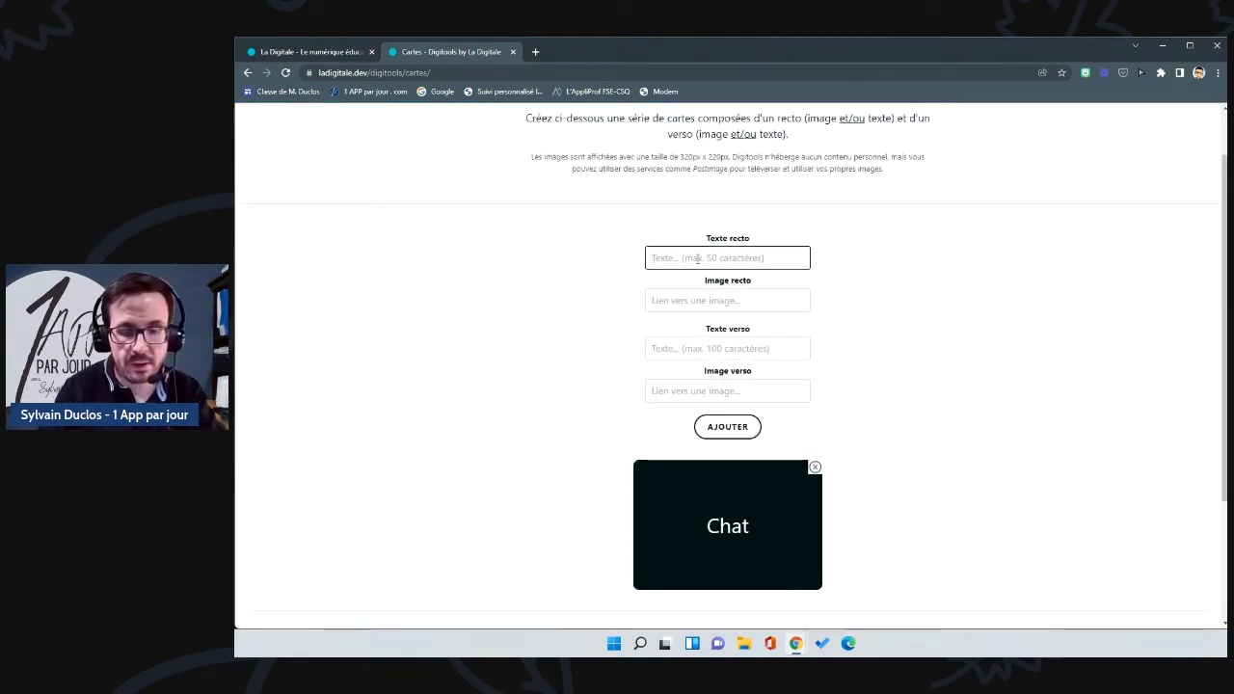
text(Chien)
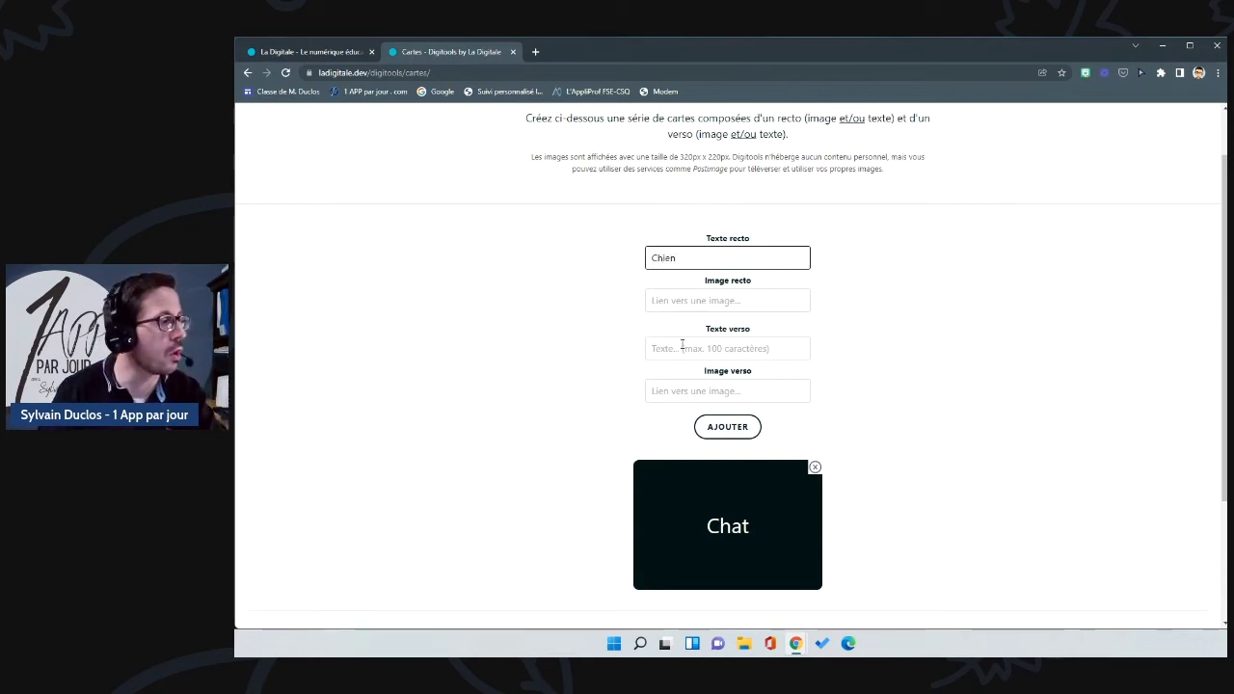
click(682, 347)
text(Dog)
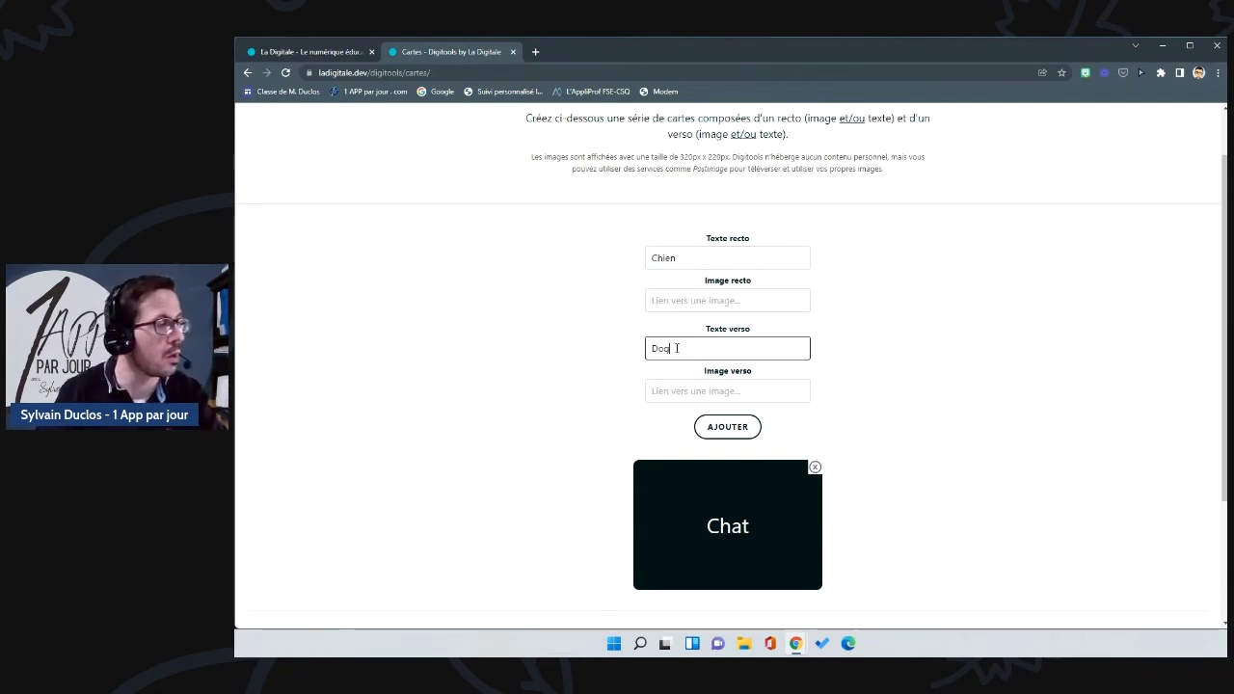
click(740, 424)
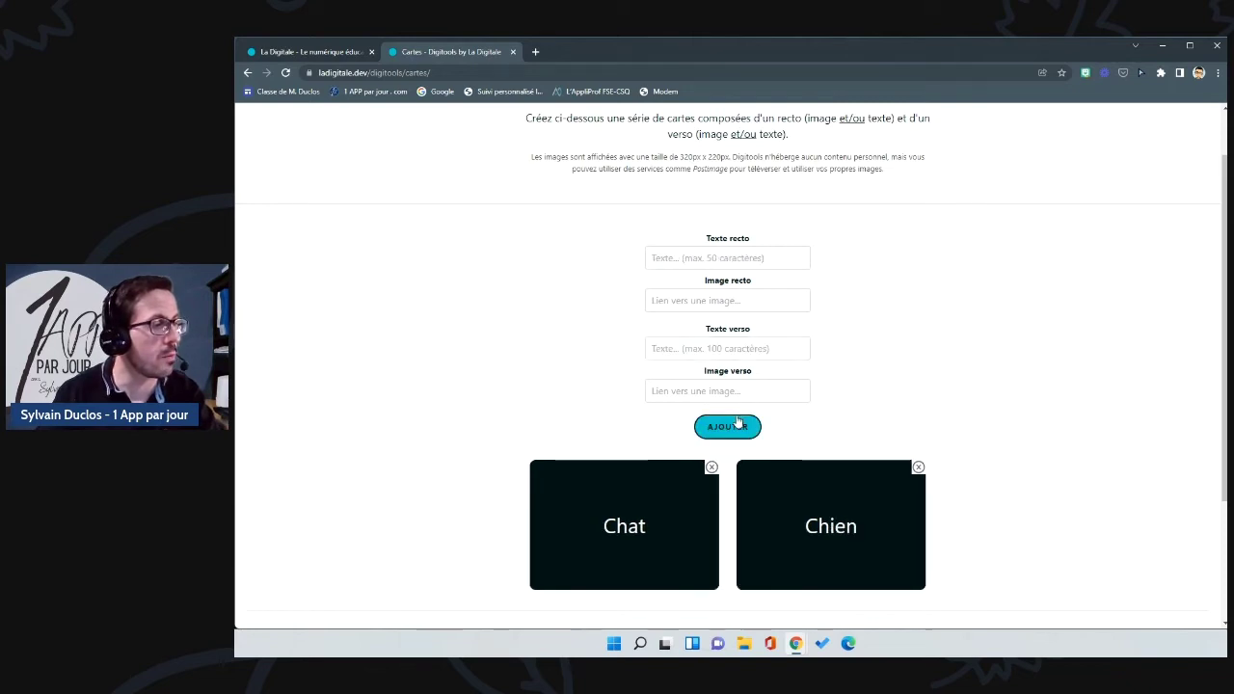
scroll(779, 405, down, 2)
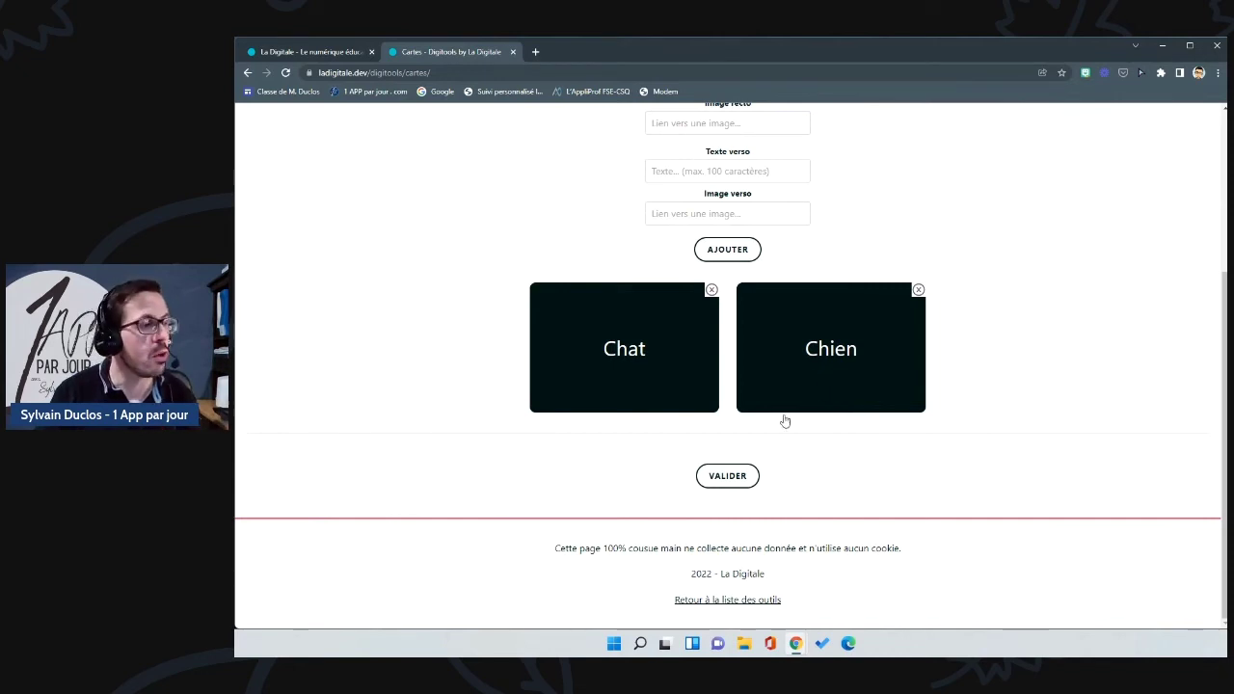
Step: Validate the Chat and Chien card set and check its admin link in a separate tab
click(728, 477)
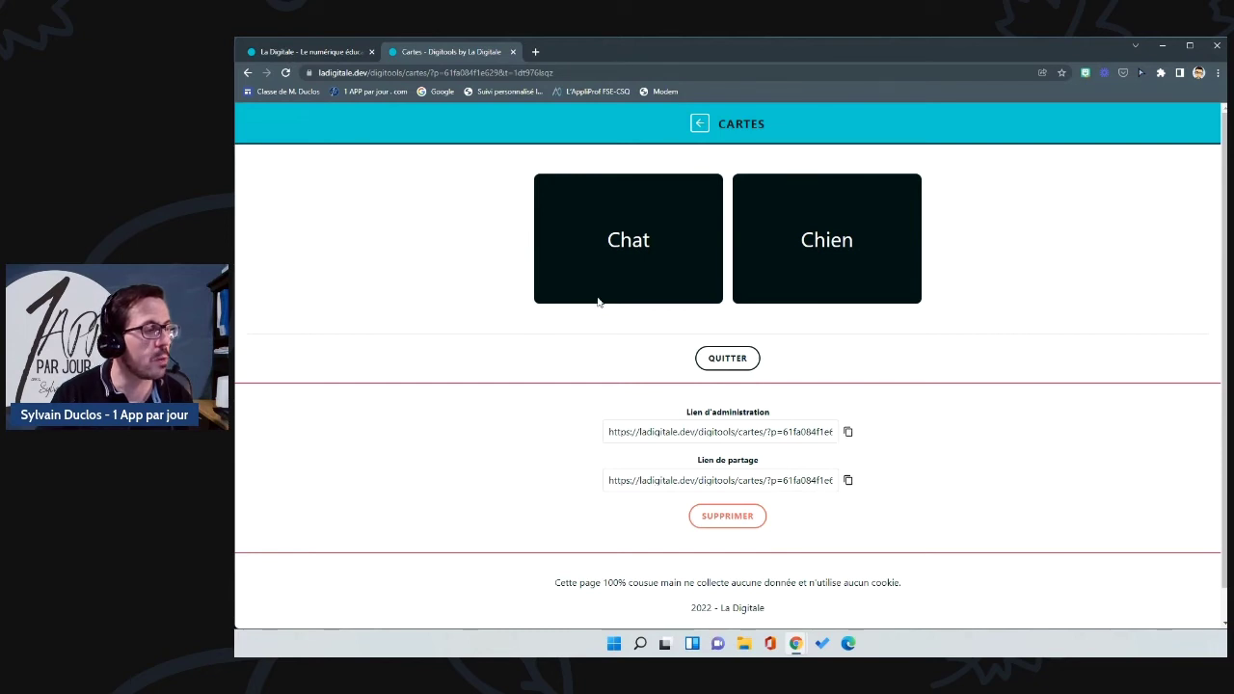
click(535, 51)
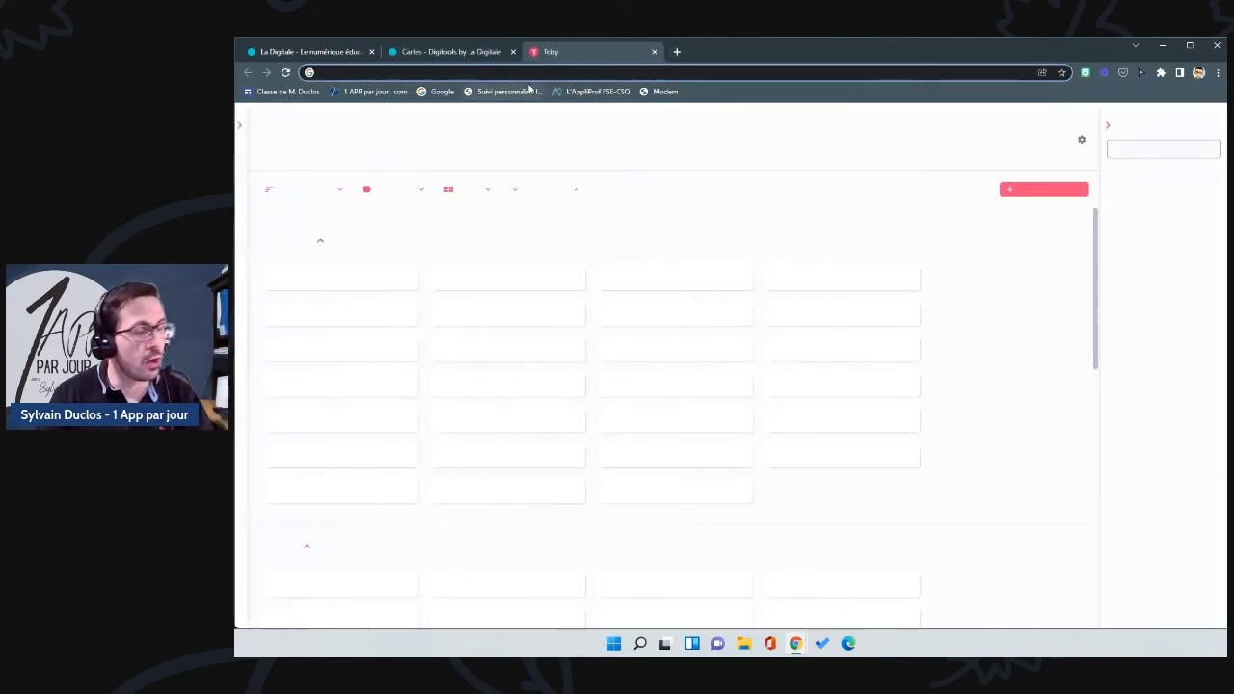
key(Return)
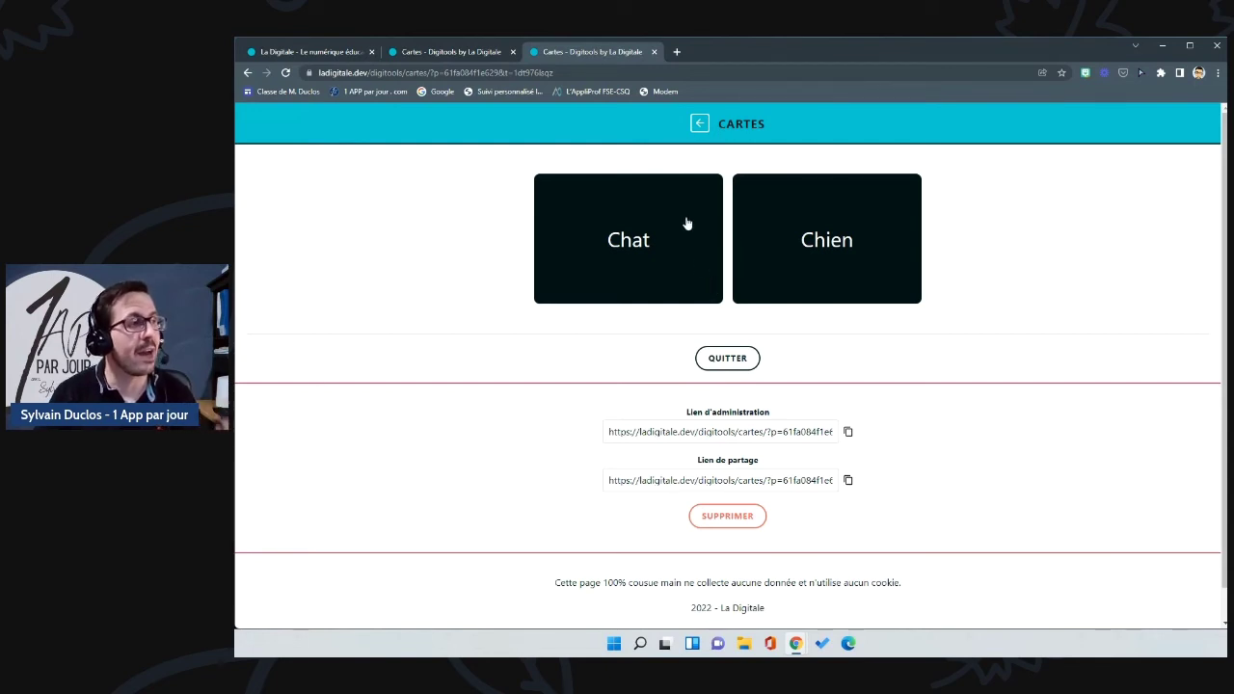
click(699, 124)
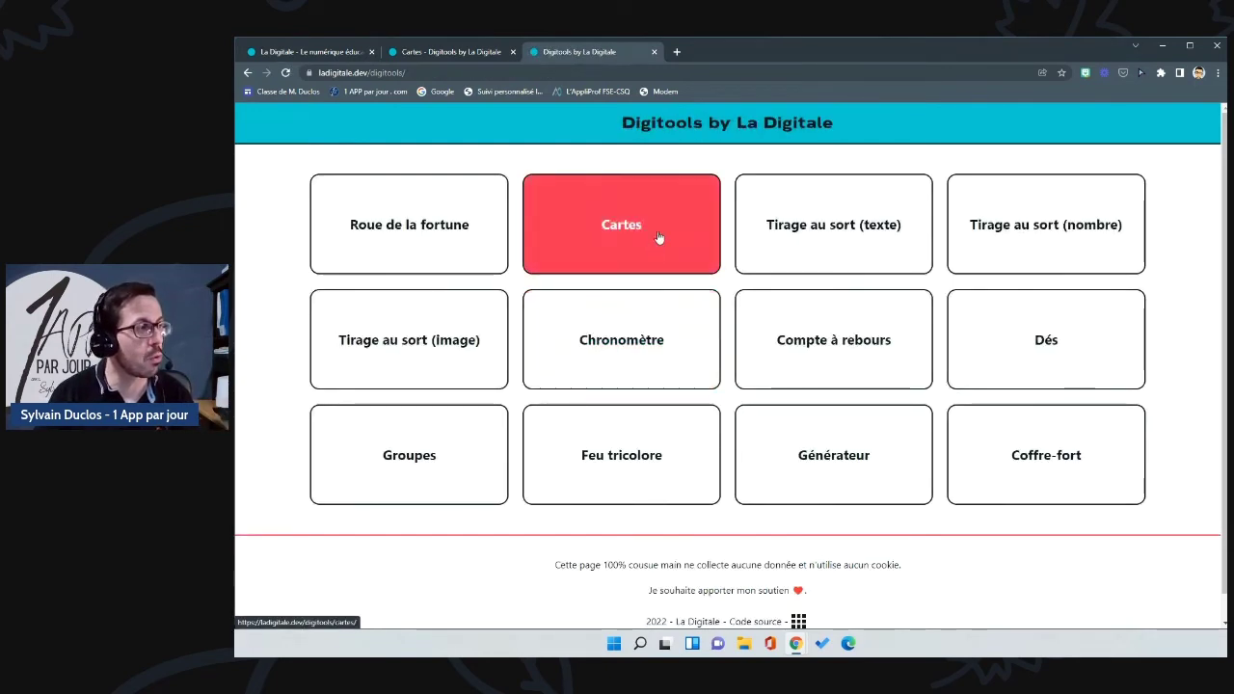
click(658, 234)
scroll(784, 598, down, 2)
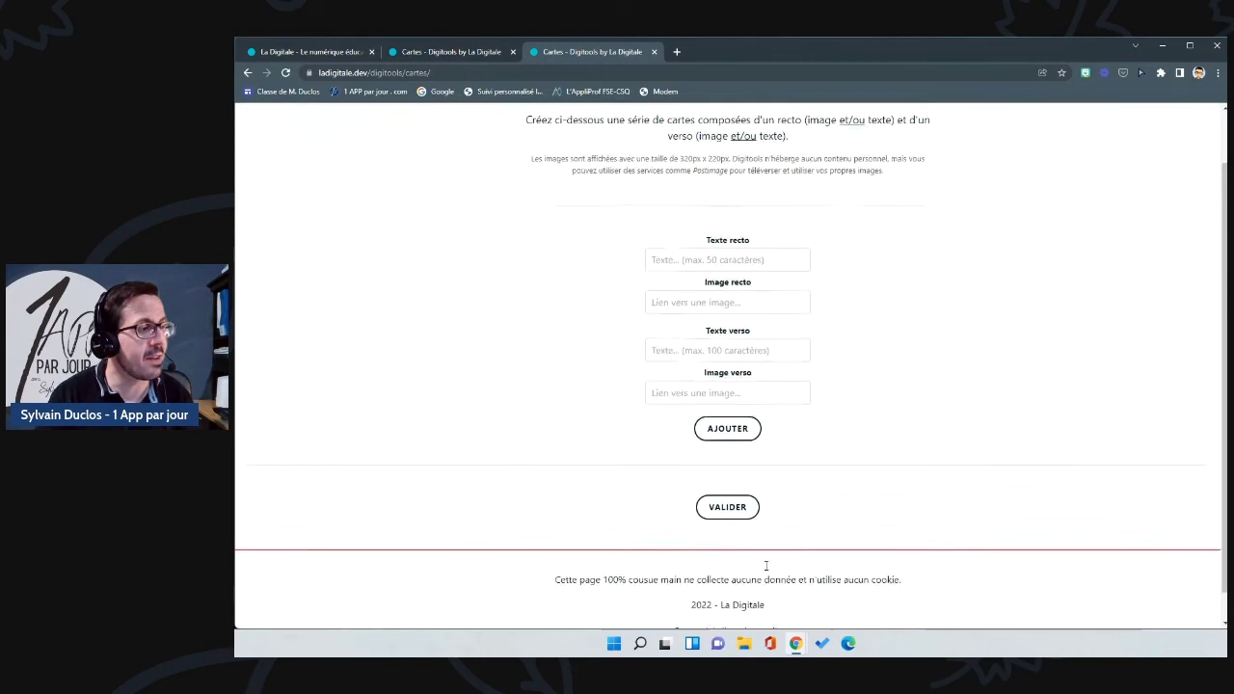
click(655, 52)
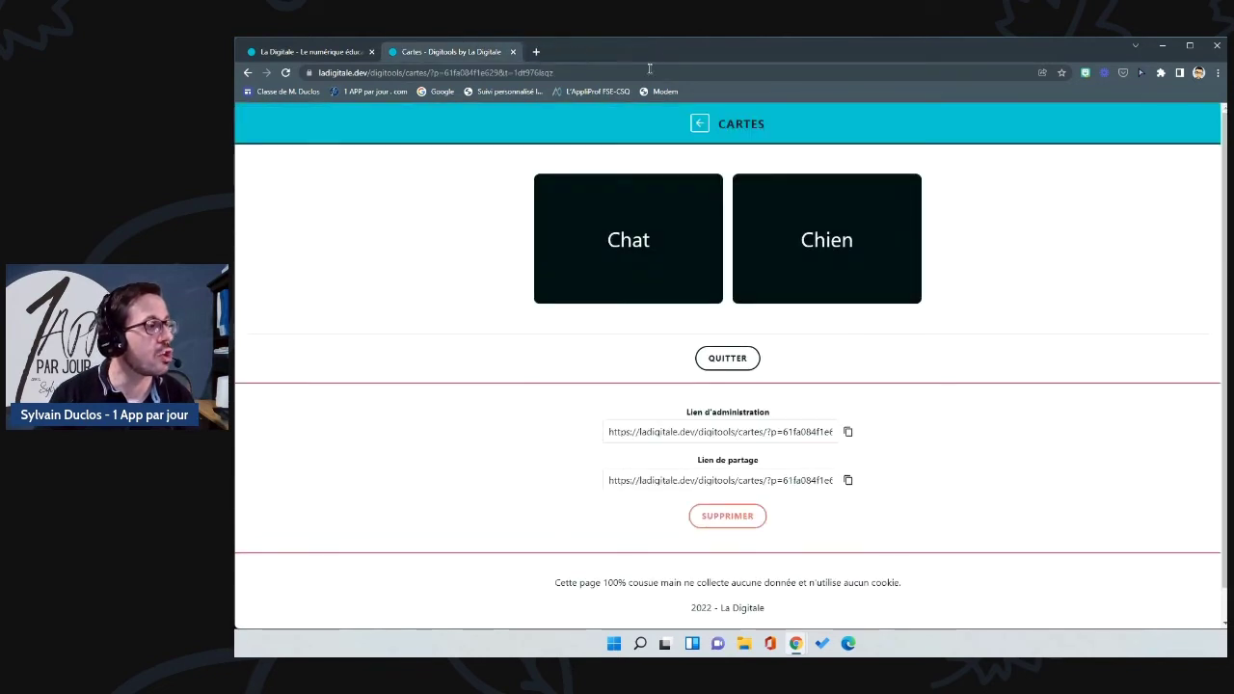
Step: Copy the flashcards' share link and load it in a new browser tab
click(850, 482)
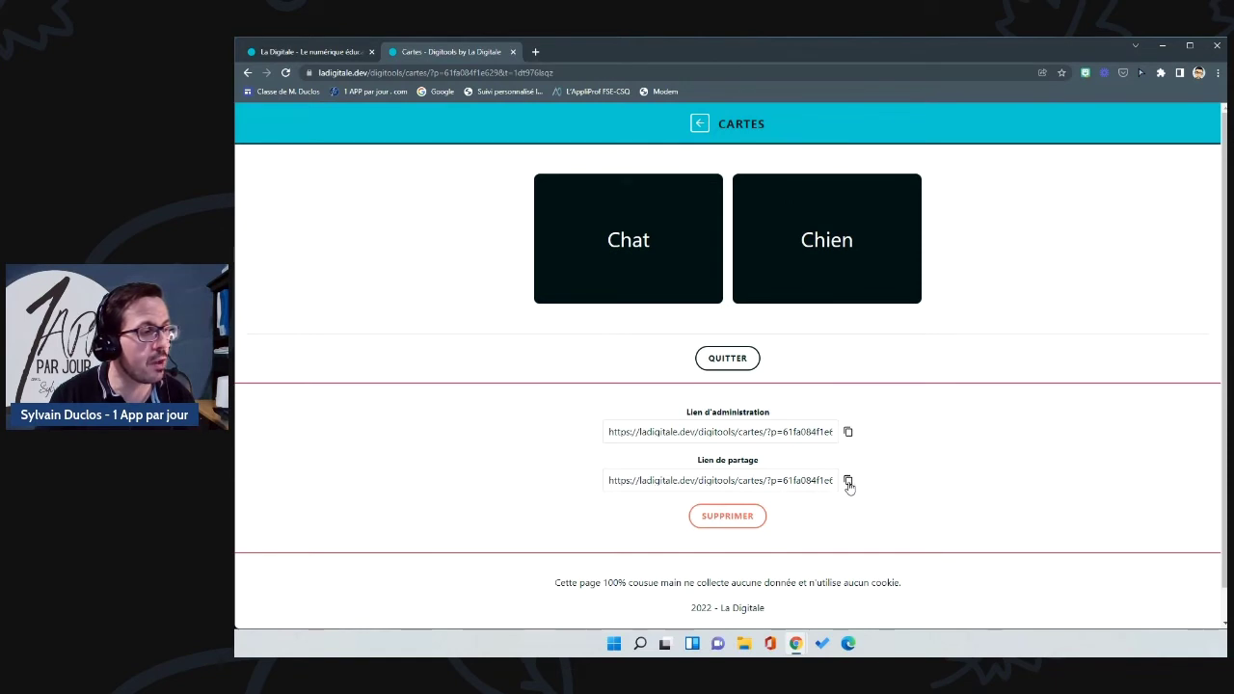
click(532, 53)
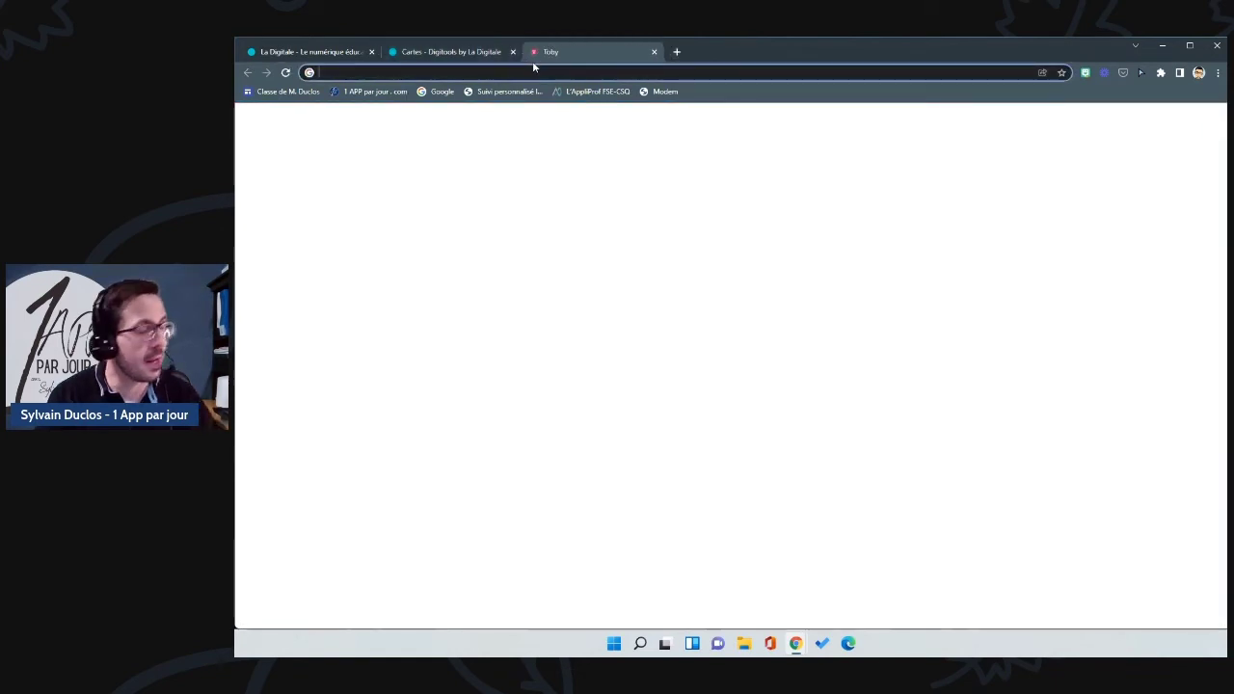
key(ctrl+v)
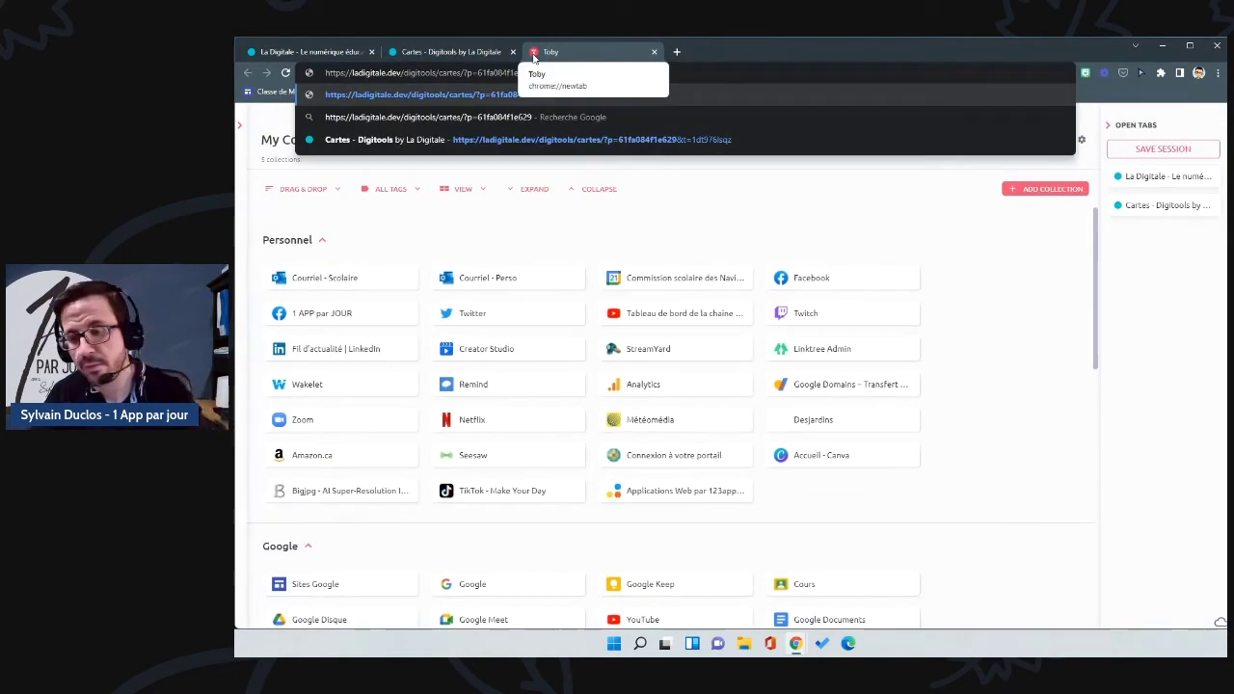
key(Return)
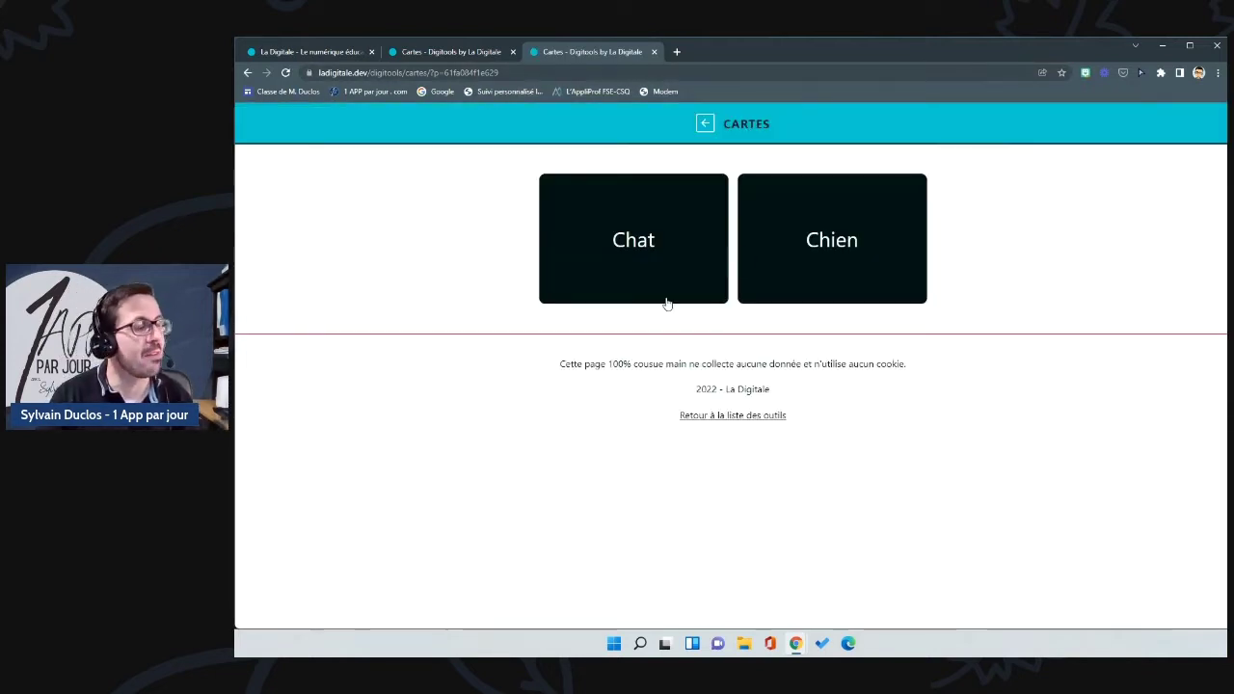
click(627, 263)
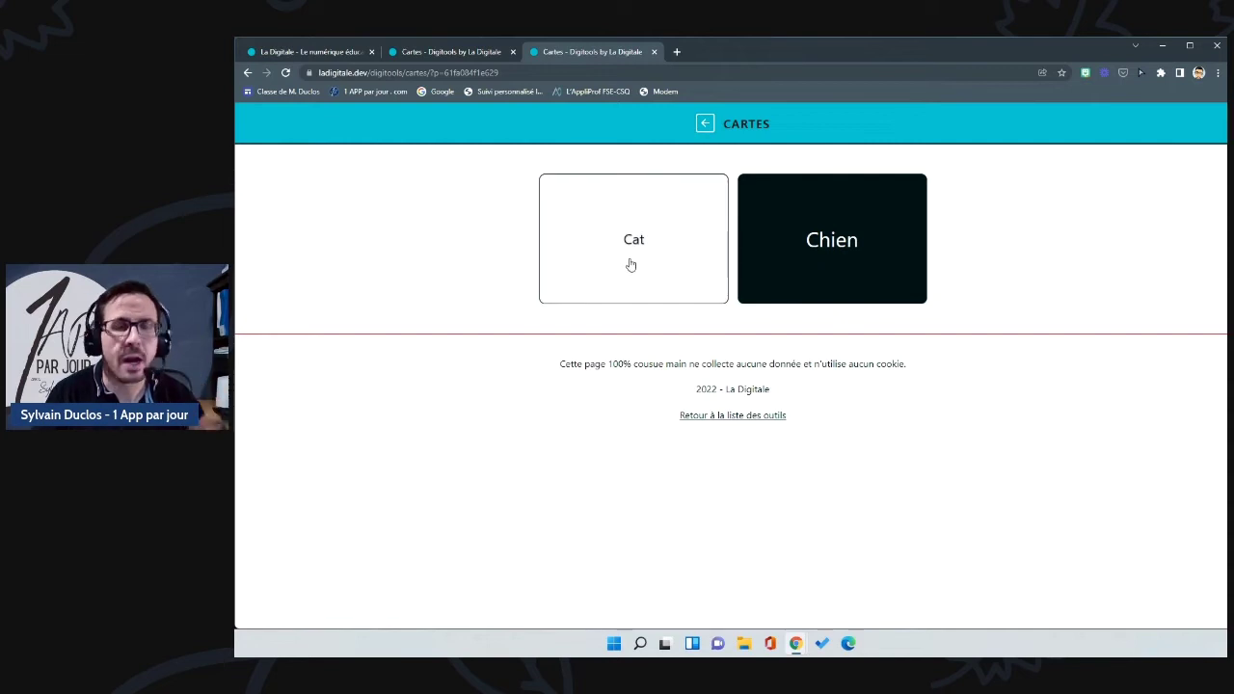
click(631, 266)
click(834, 246)
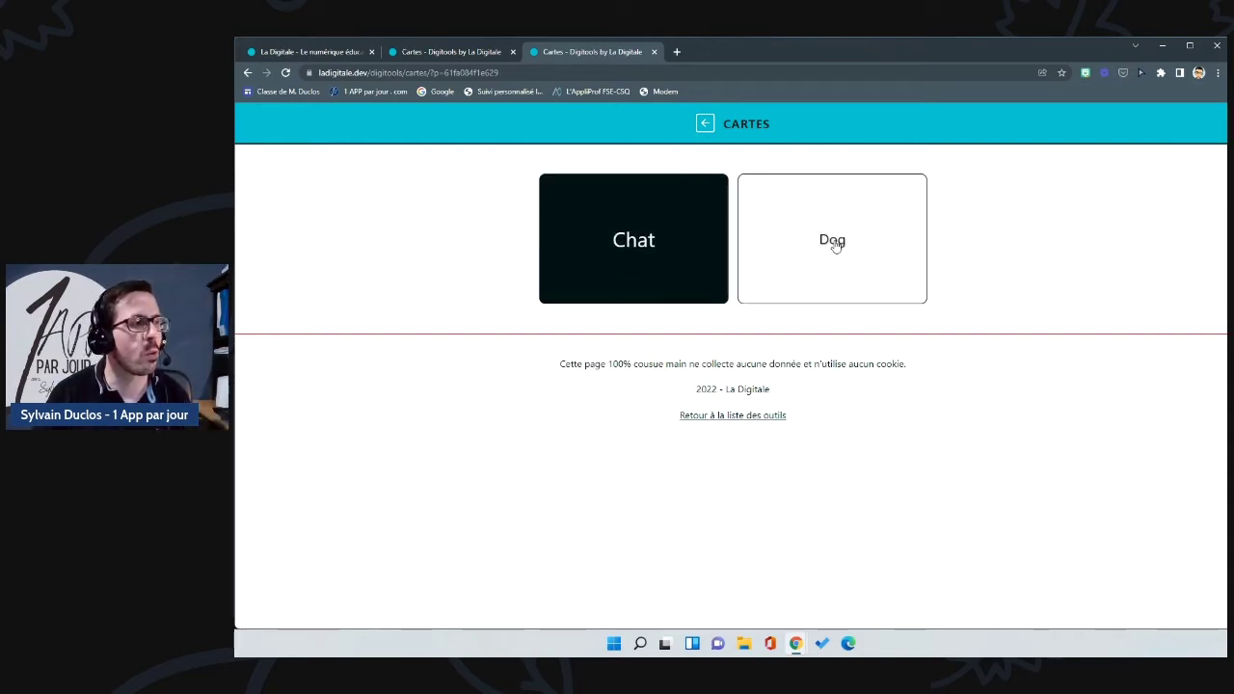
click(835, 245)
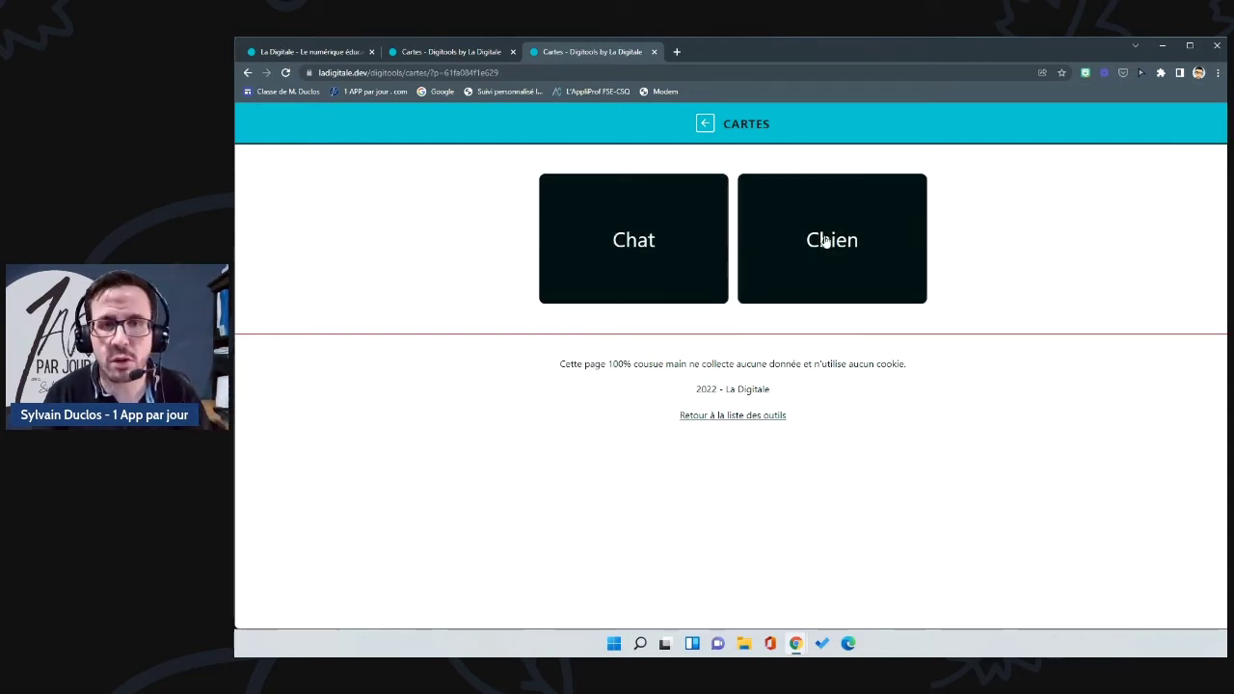
Step: Open the Tirage au sort (texte) tool and delete a mistakenly pasted link from its list
click(705, 128)
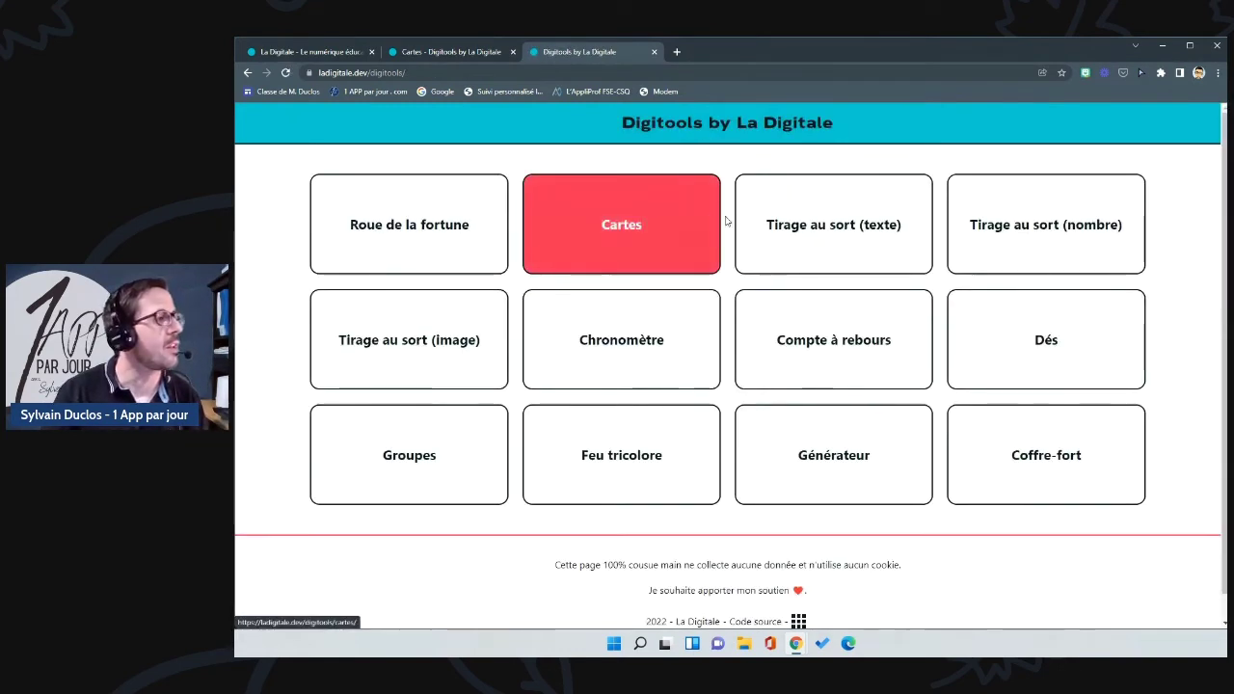
click(857, 234)
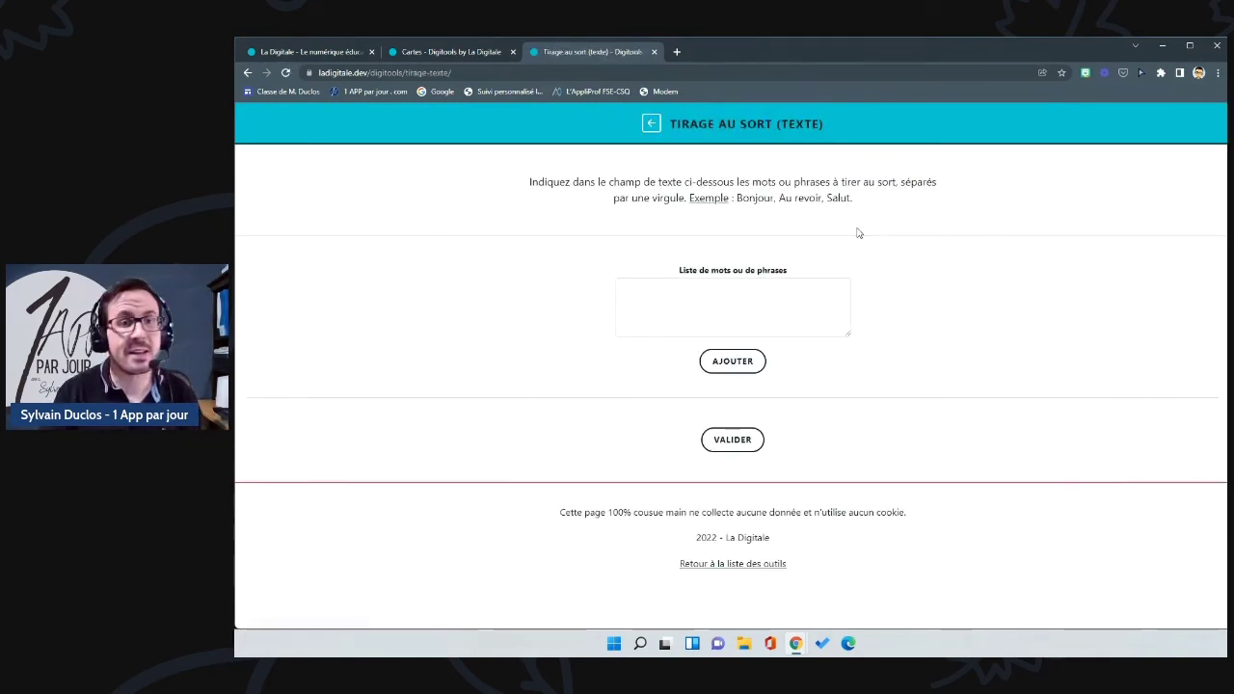
click(709, 281)
key(ctrl+v)
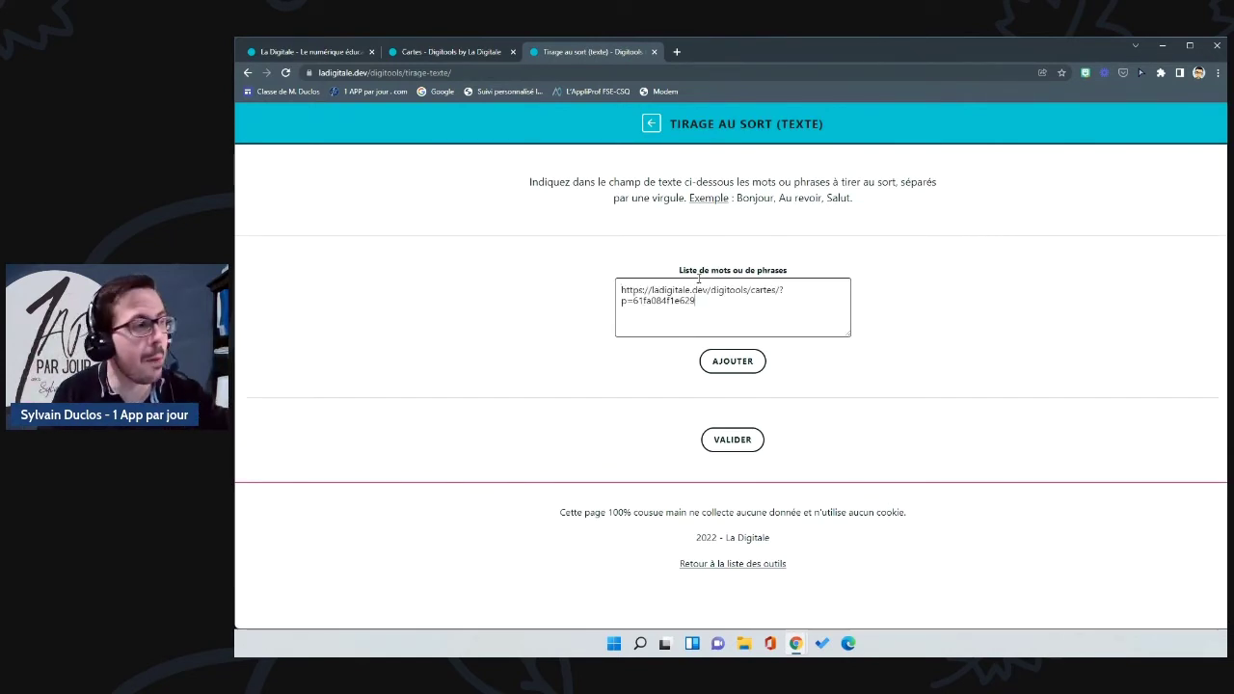
drag(696, 301, 598, 286)
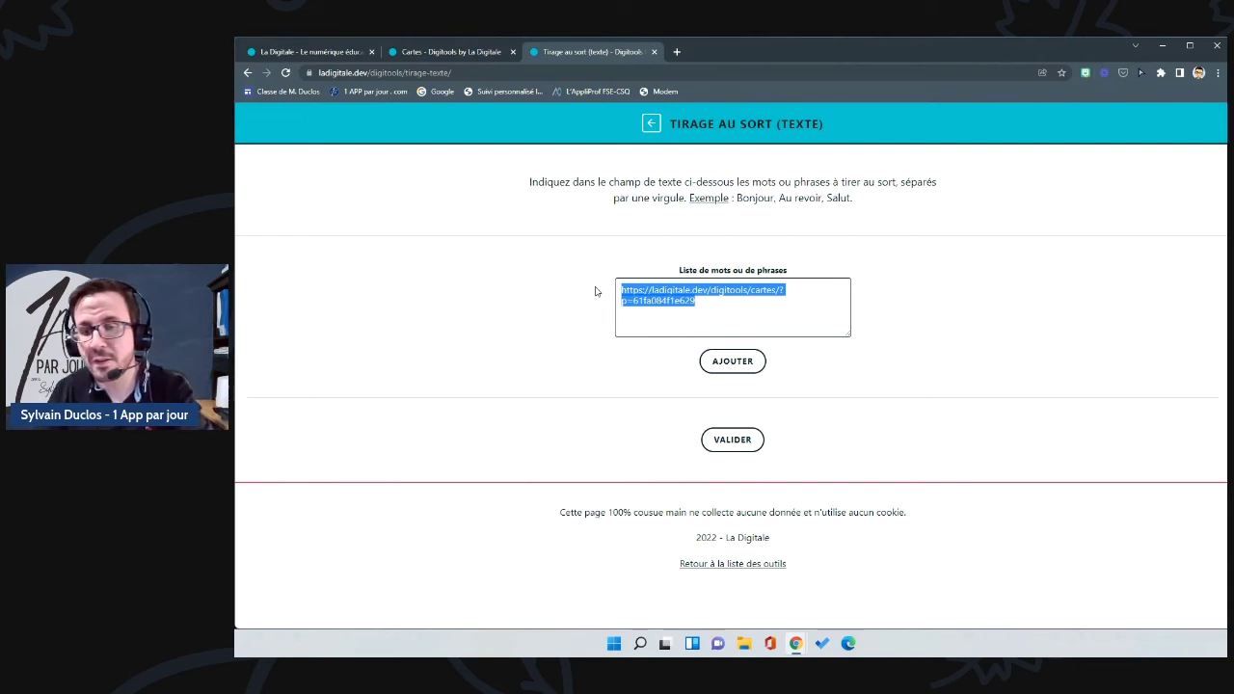
key(BackSpace)
Step: Add Bonjour, Au revoir and Salut as draw entries and save the draw
drag(852, 198, 738, 198)
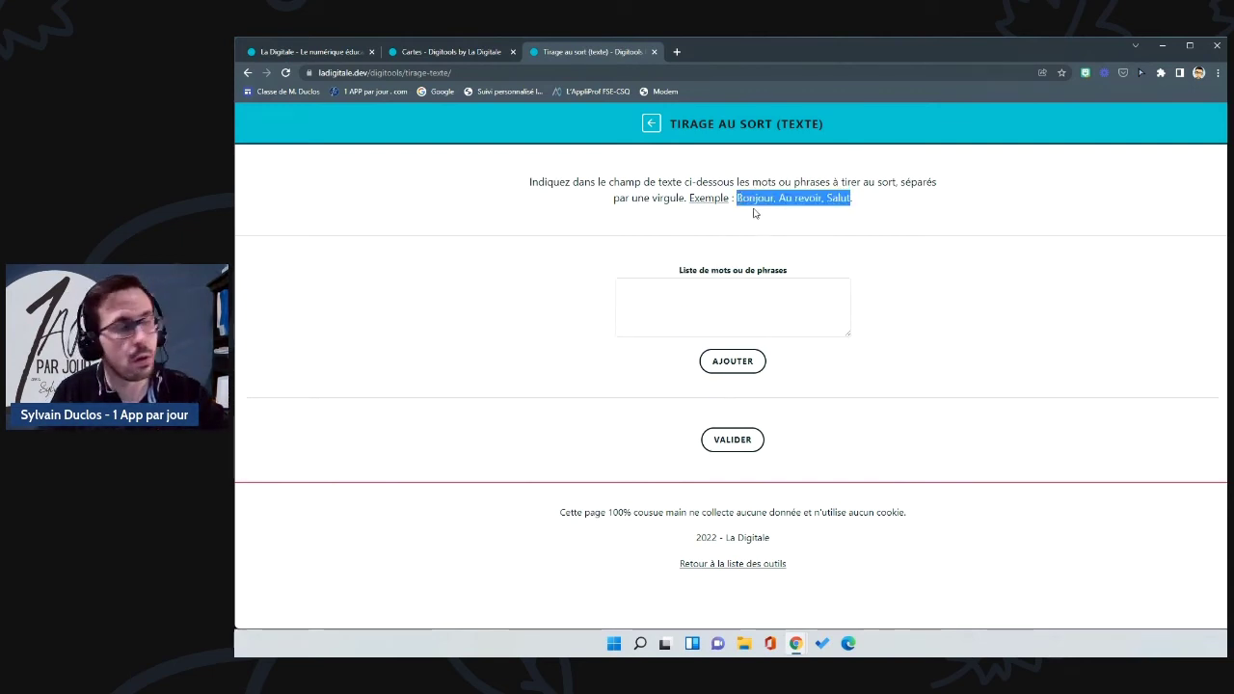
click(729, 304)
key(ctrl+v)
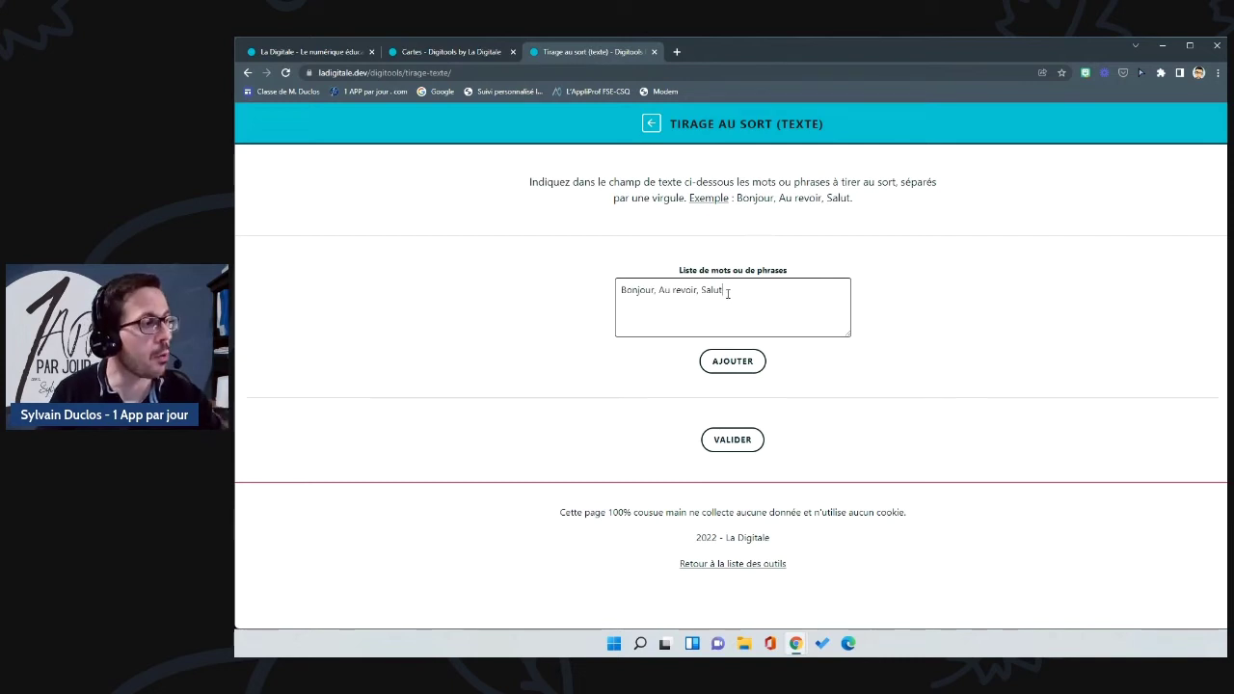
click(740, 370)
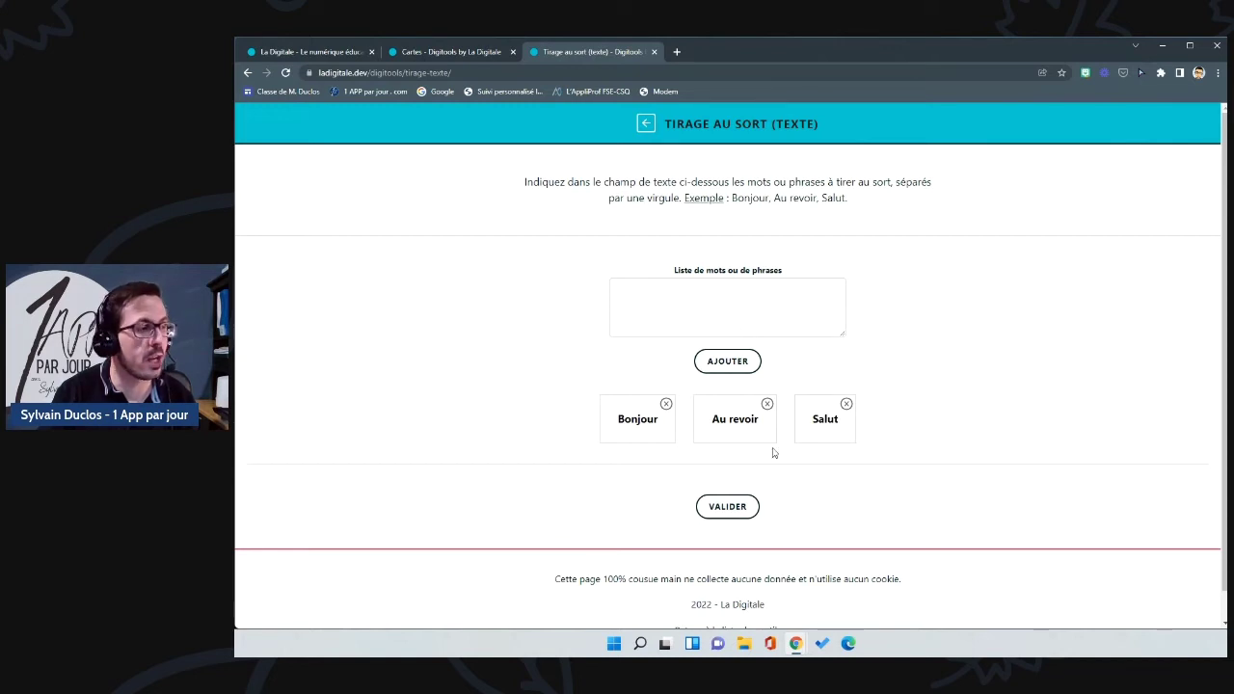
click(730, 508)
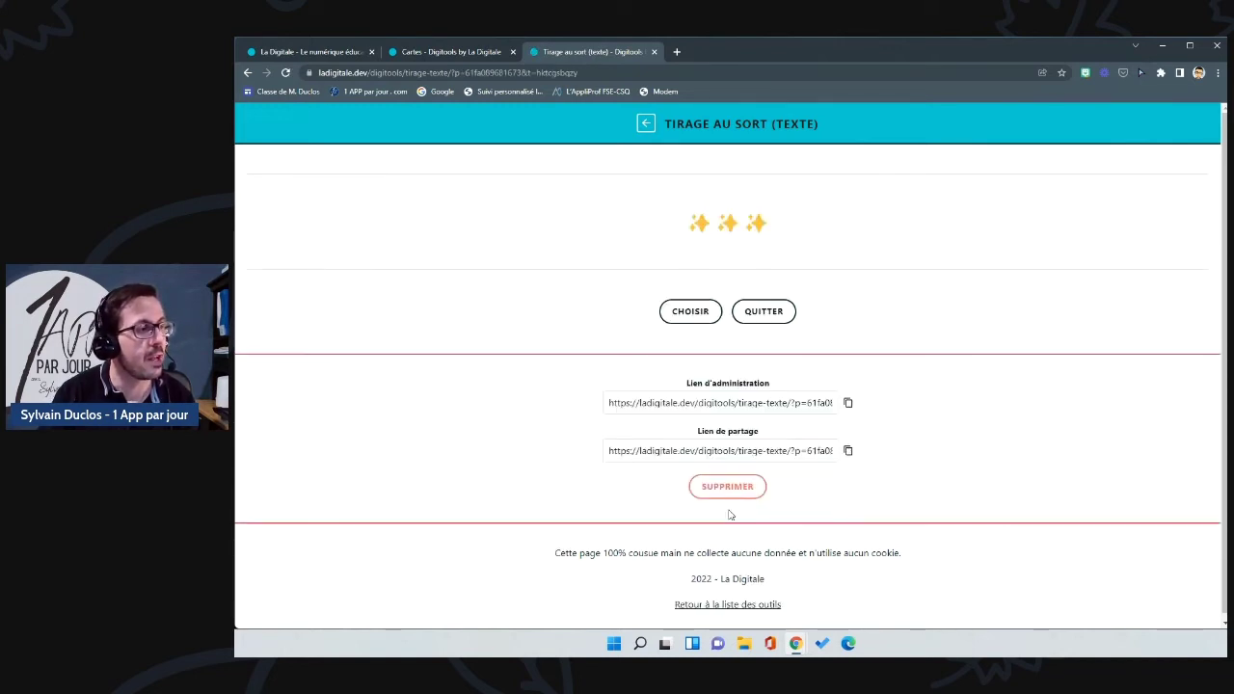
Step: Draw three times from the Bonjour, Au revoir, Salut list, landing on Au revoir, then return to the tools
click(695, 313)
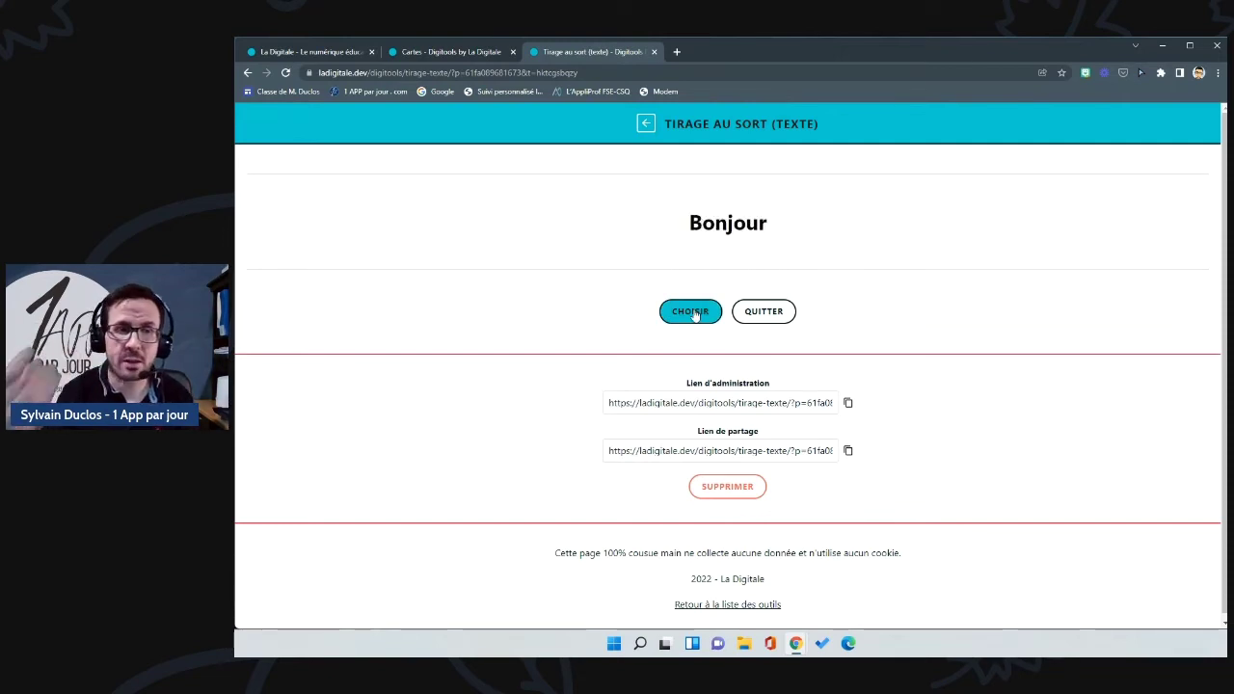
click(695, 316)
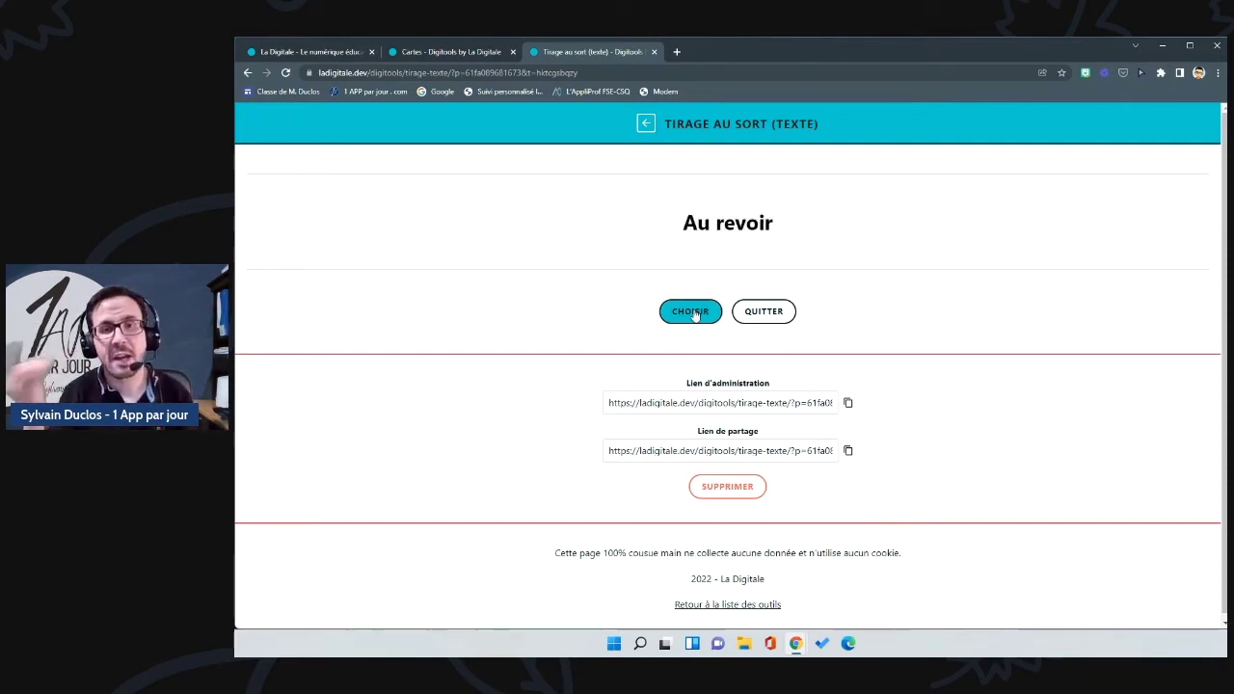
click(694, 314)
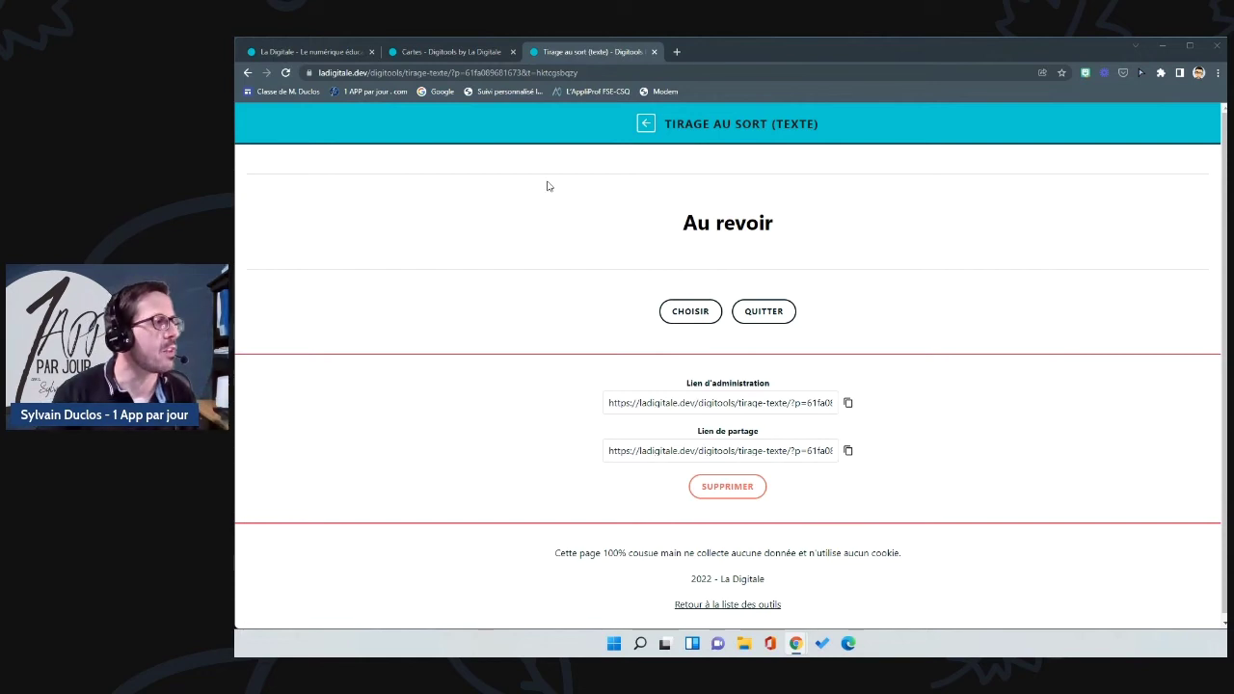
click(651, 128)
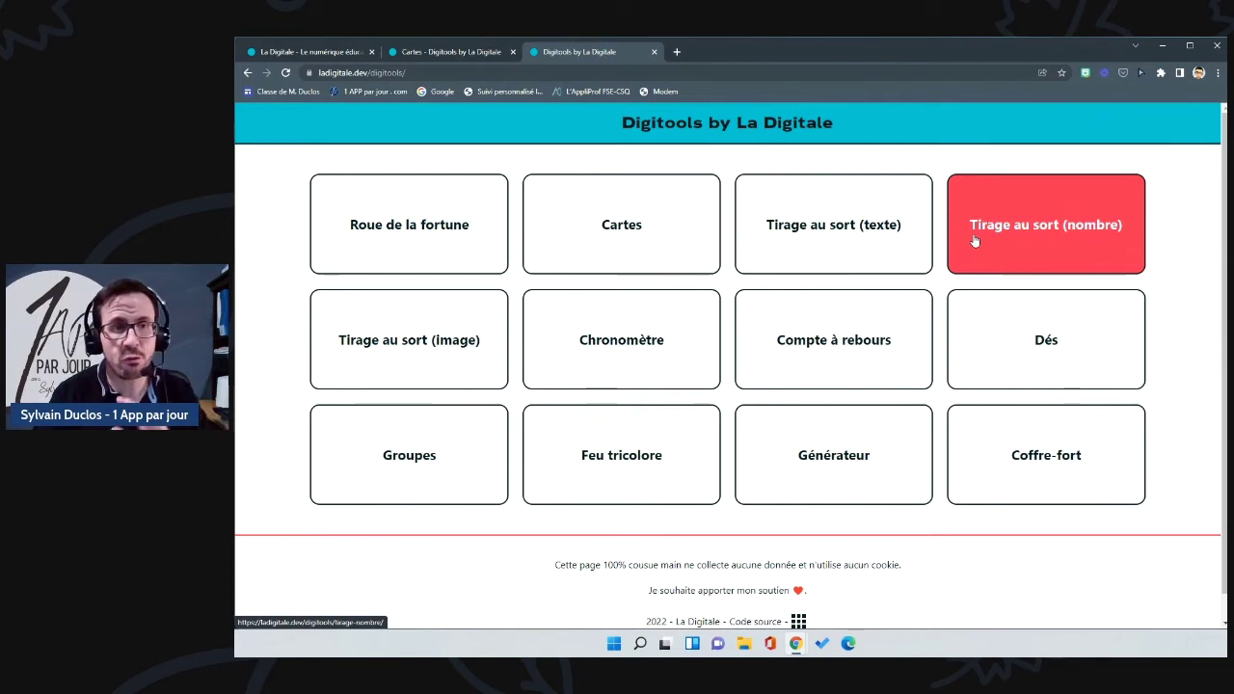
Step: In Tirage au sort (image), paste the three example foxglove image links and add them
click(405, 345)
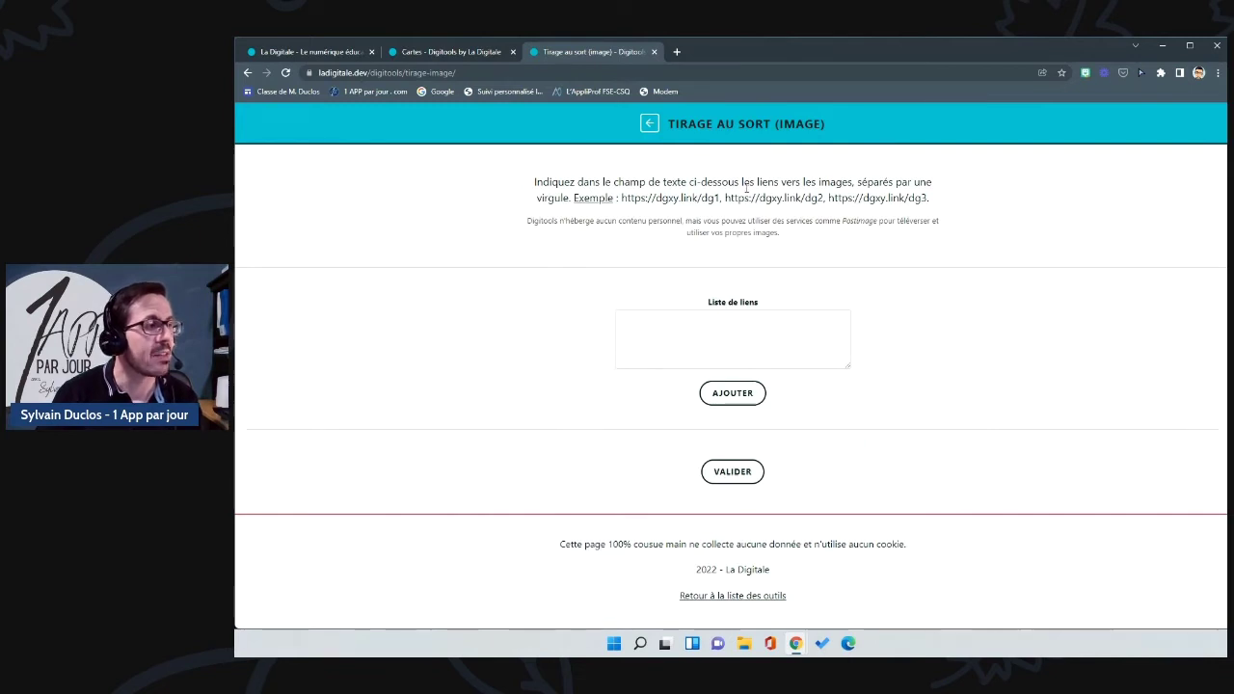
drag(929, 198, 625, 215)
key(ctrl+c)
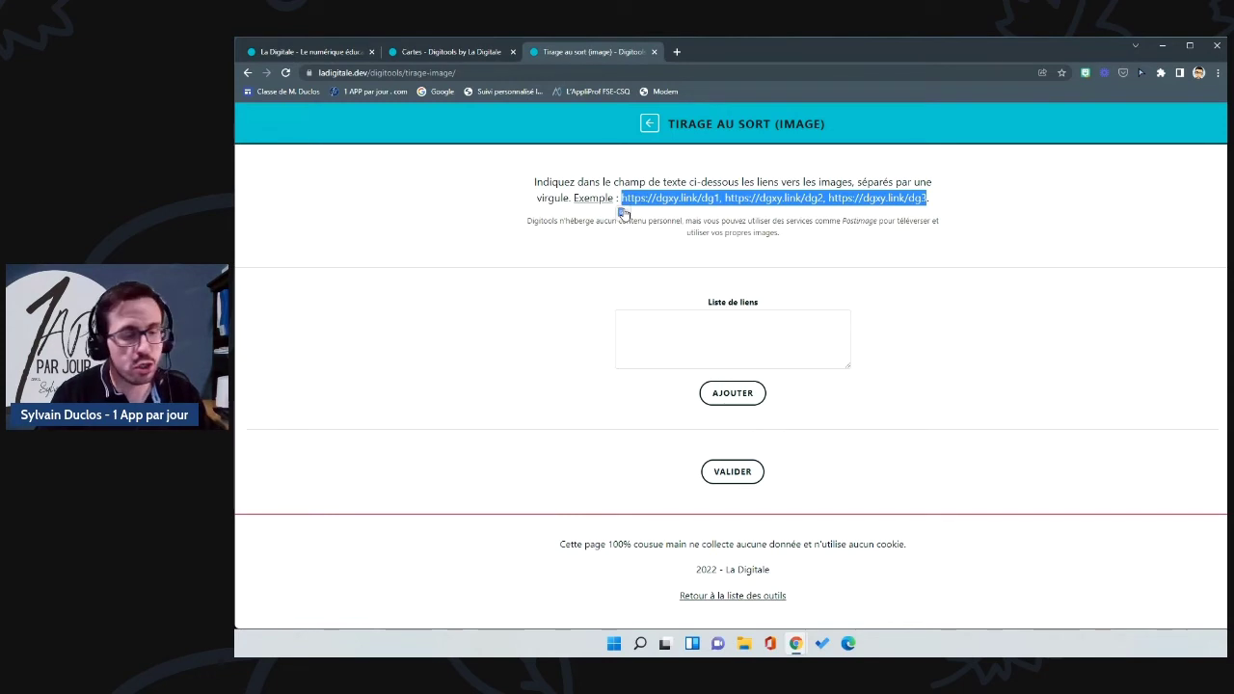
drag(613, 259, 699, 331)
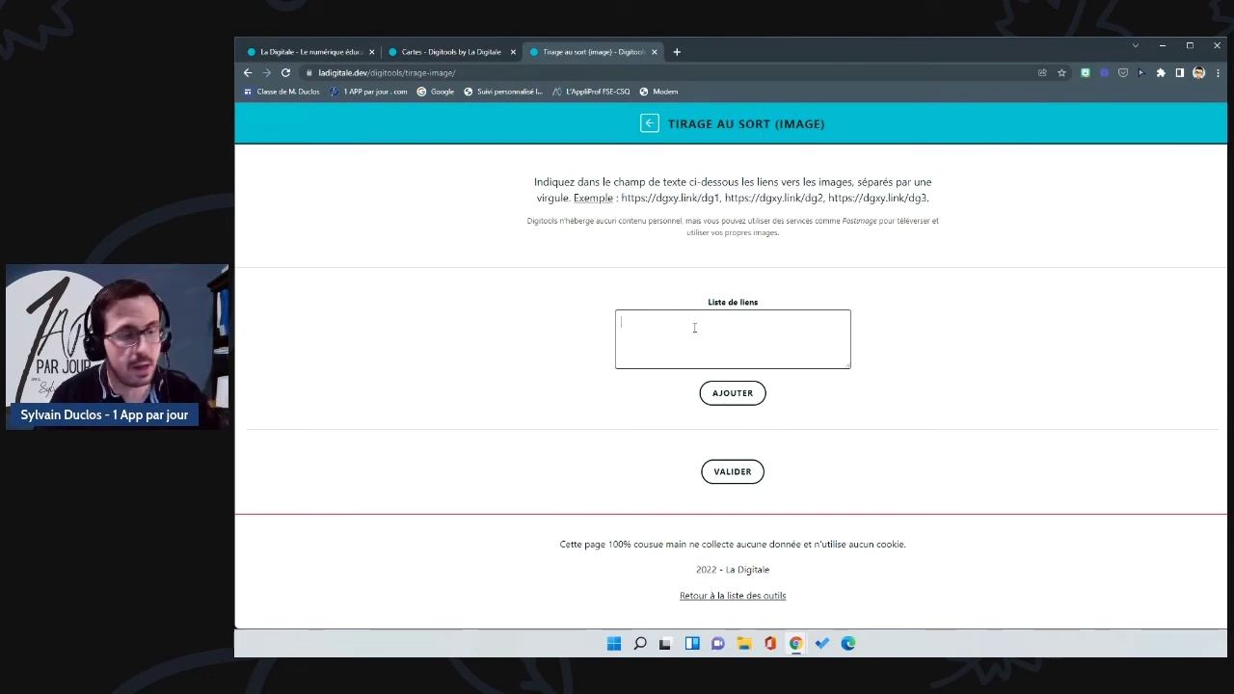
key(ctrl+v)
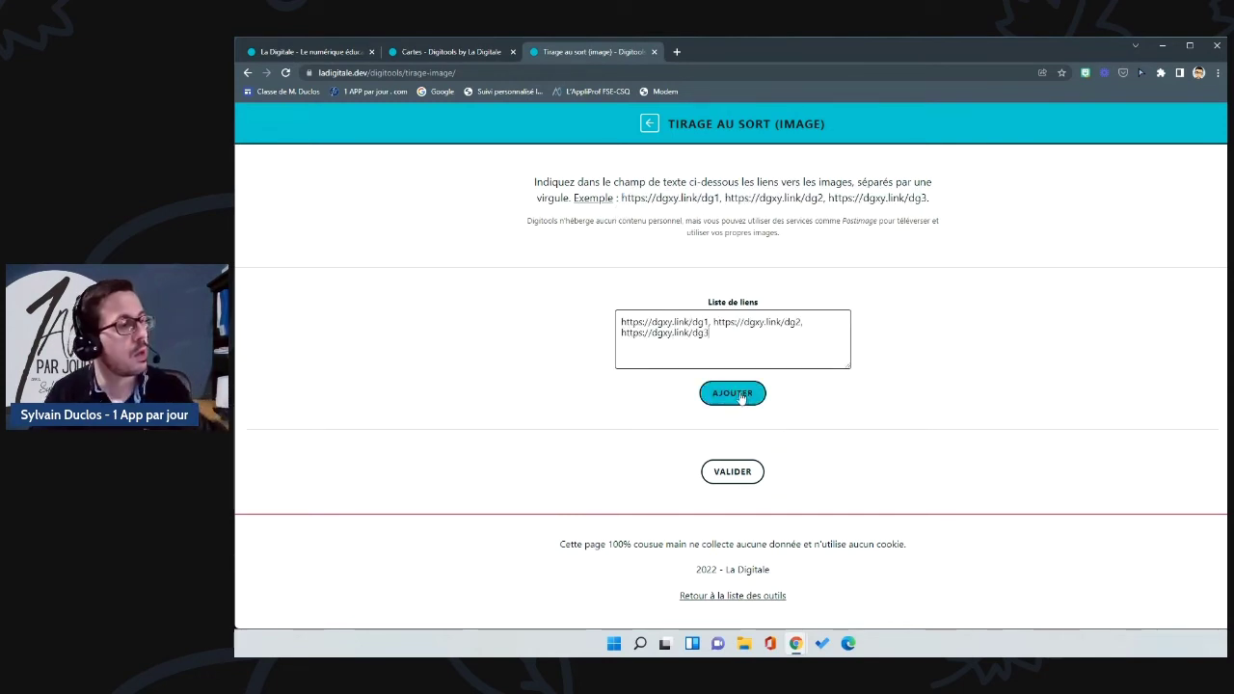
click(732, 392)
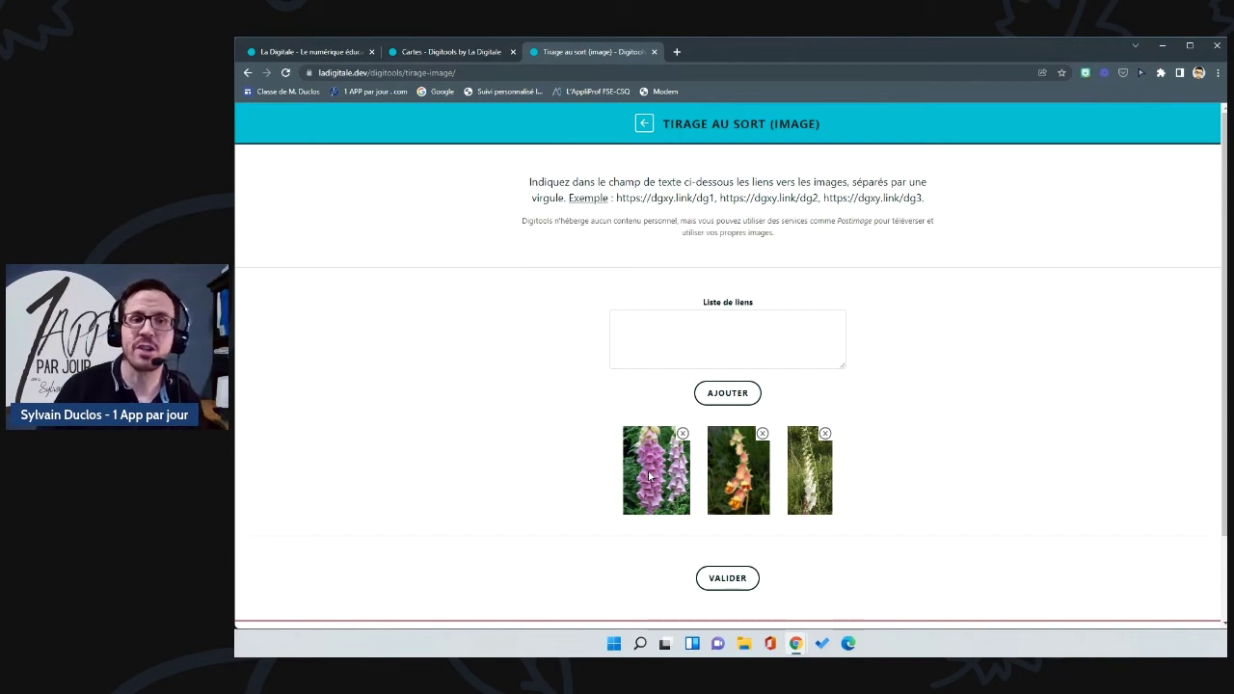
Step: Save the image draw, draw the orange foxglove, and return to the tool list
scroll(649, 482, down, 1)
click(724, 475)
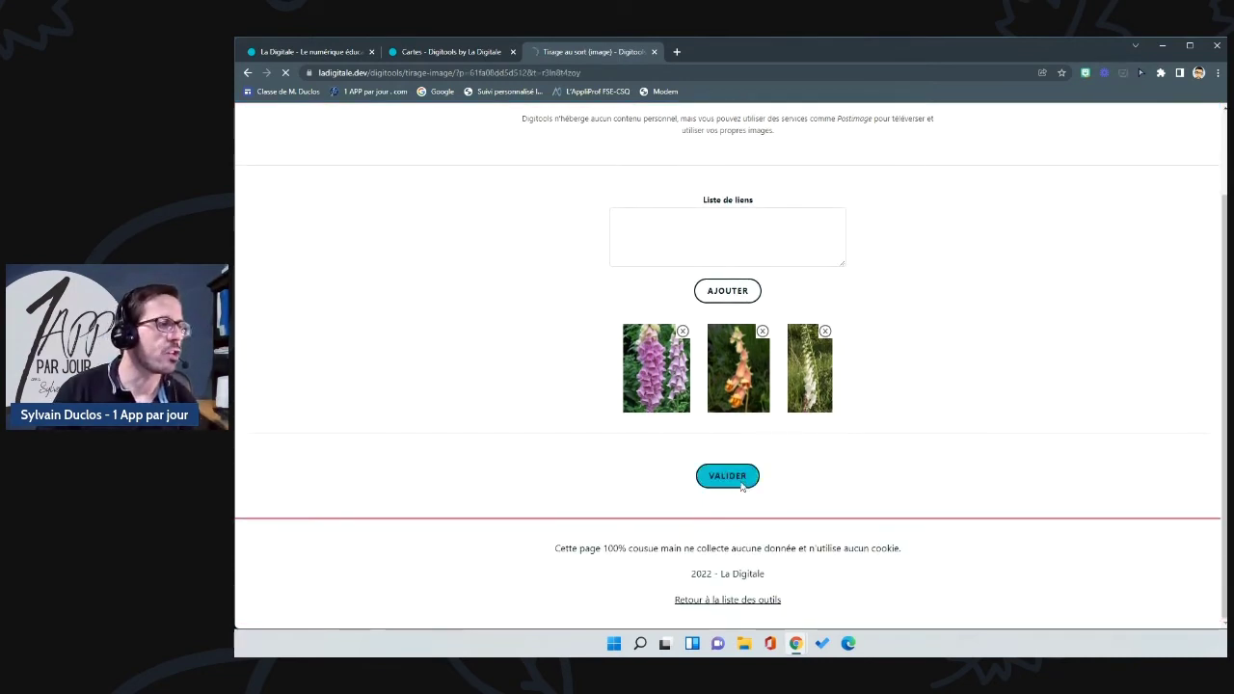
click(699, 561)
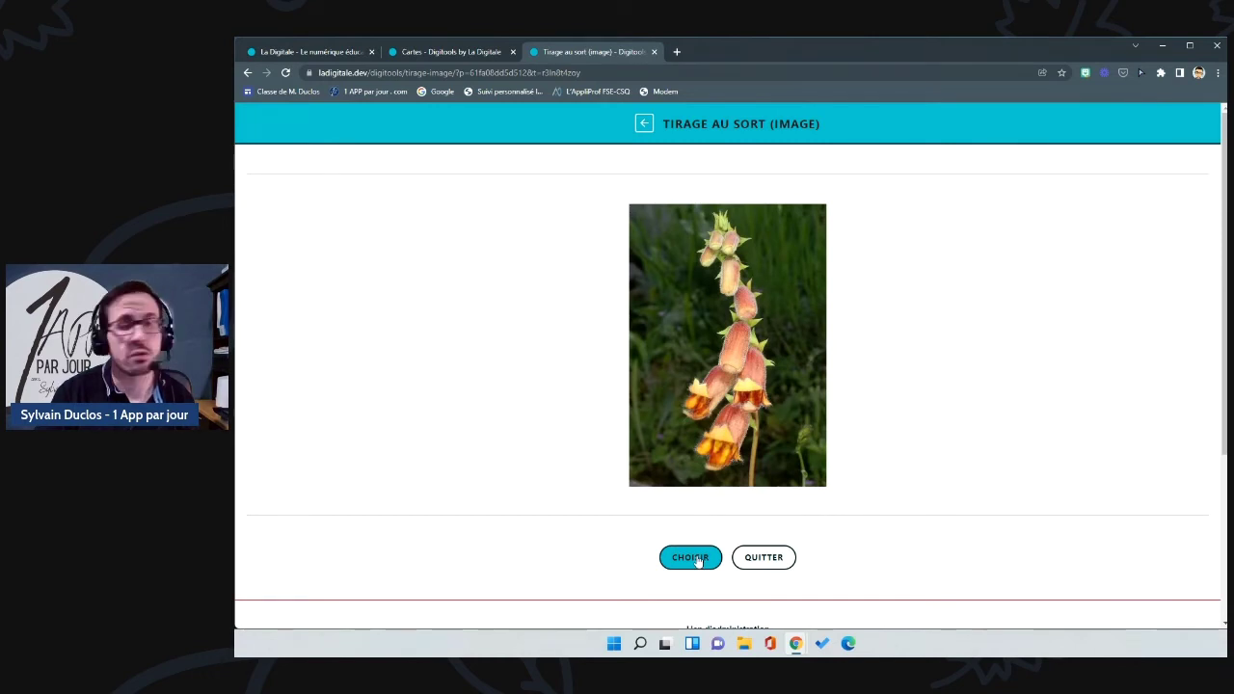
click(644, 123)
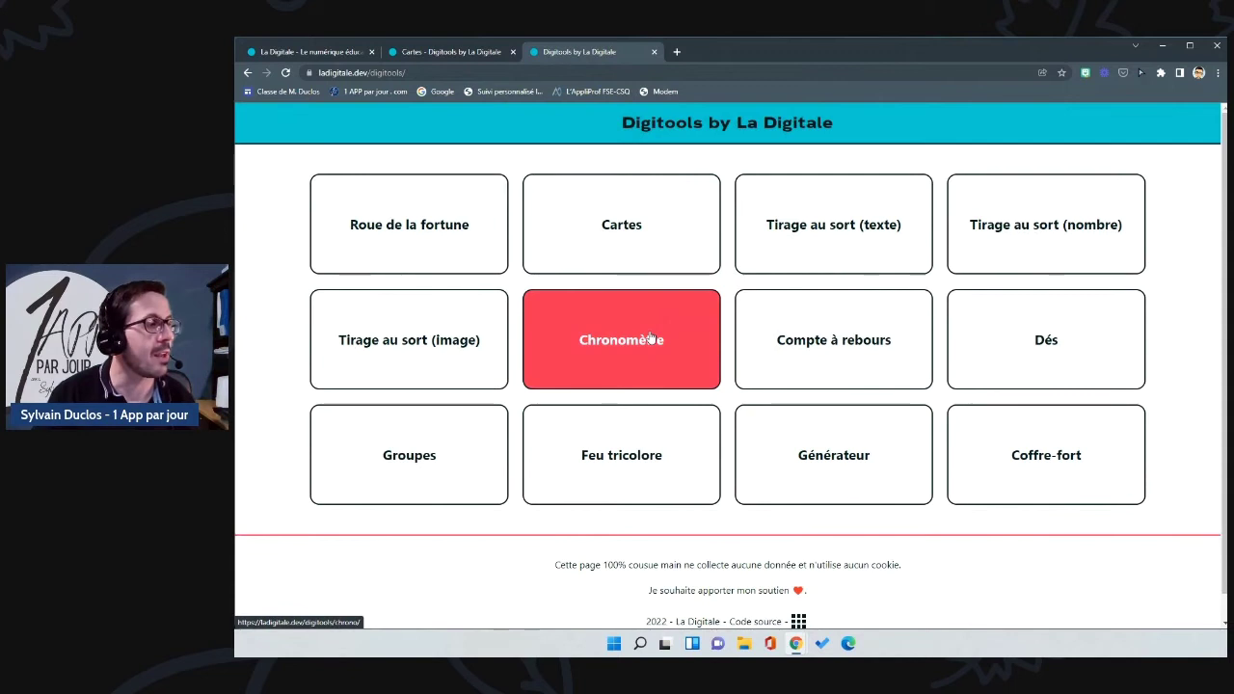
Step: Start, pause and reset the Chronomètre stopwatch, then return to the tool list
click(651, 336)
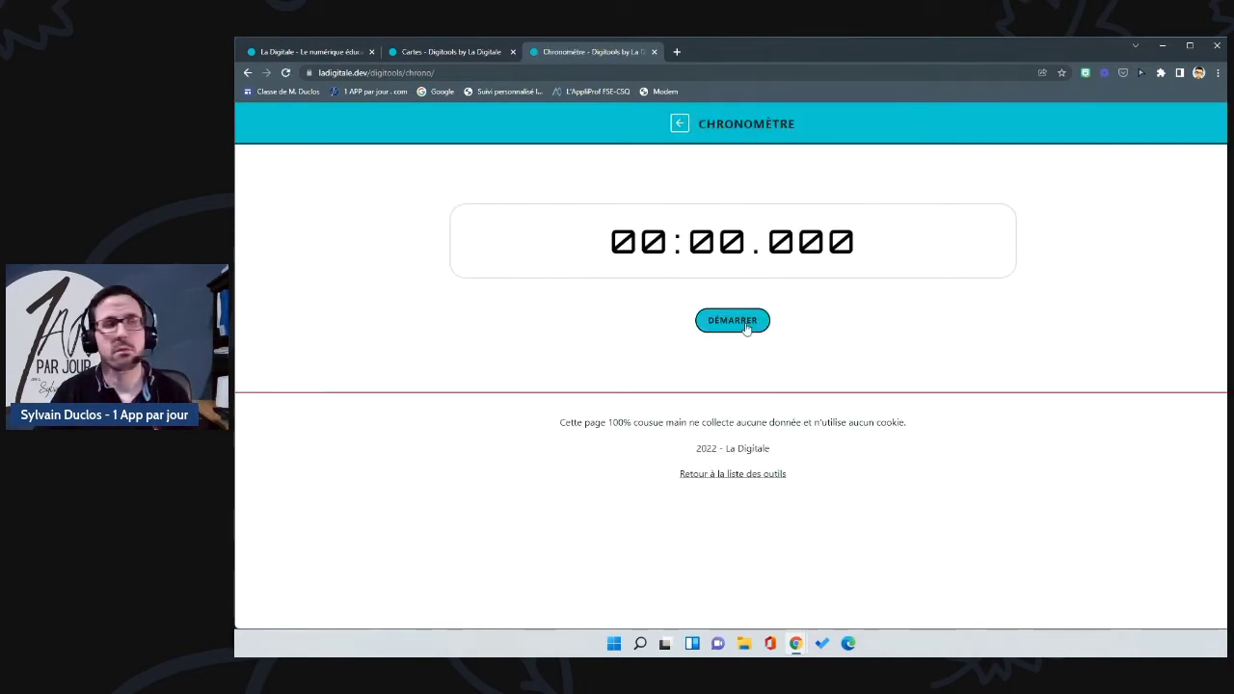
click(748, 328)
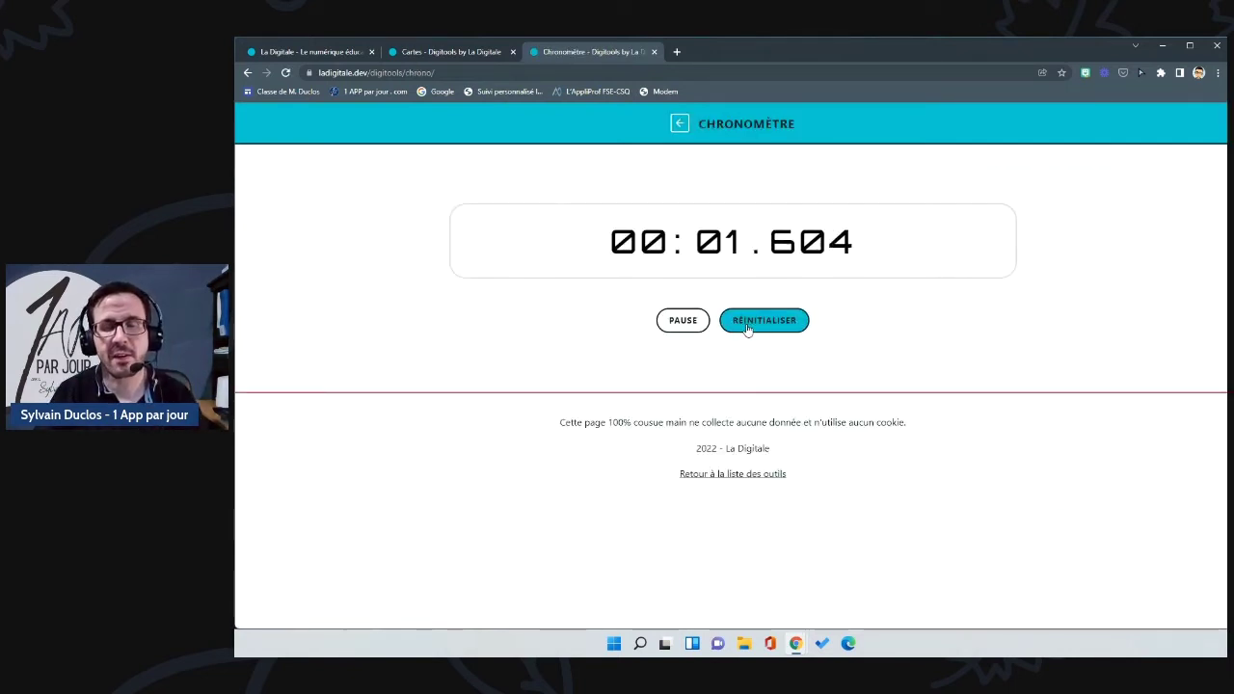
click(702, 324)
click(747, 321)
click(681, 126)
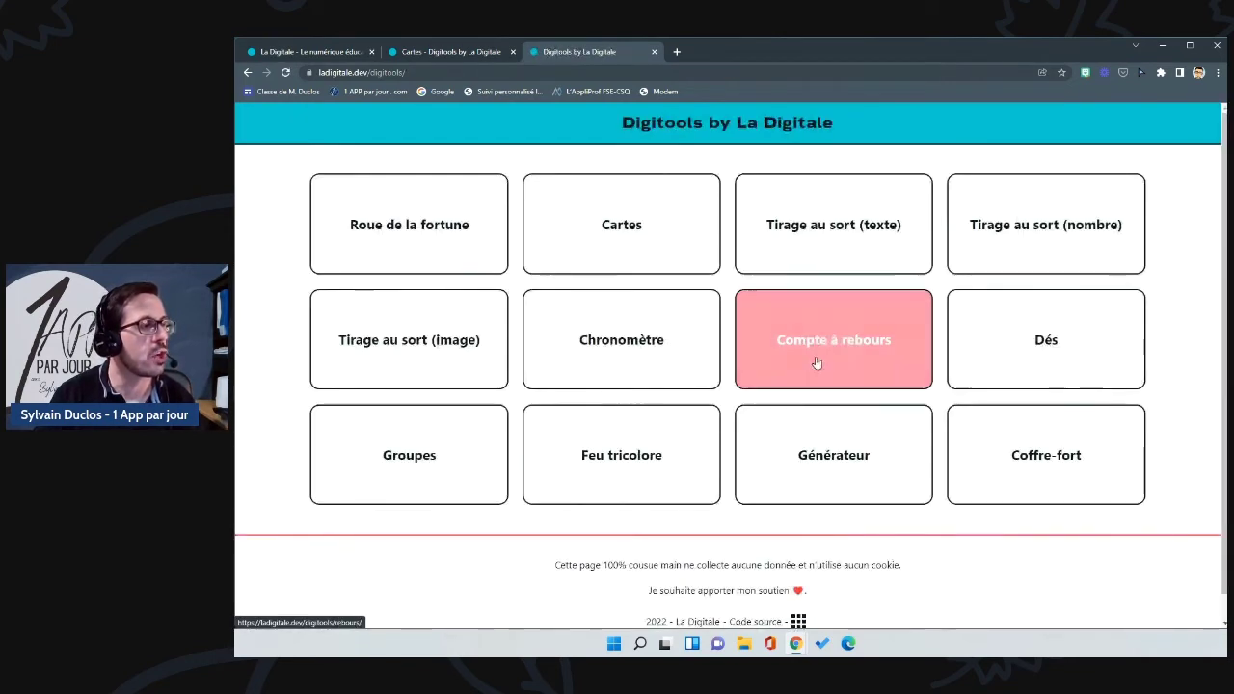
Step: Start a 5-minute Compte à rebours countdown, pause it, and go back to the tools
click(816, 361)
double_click(688, 199)
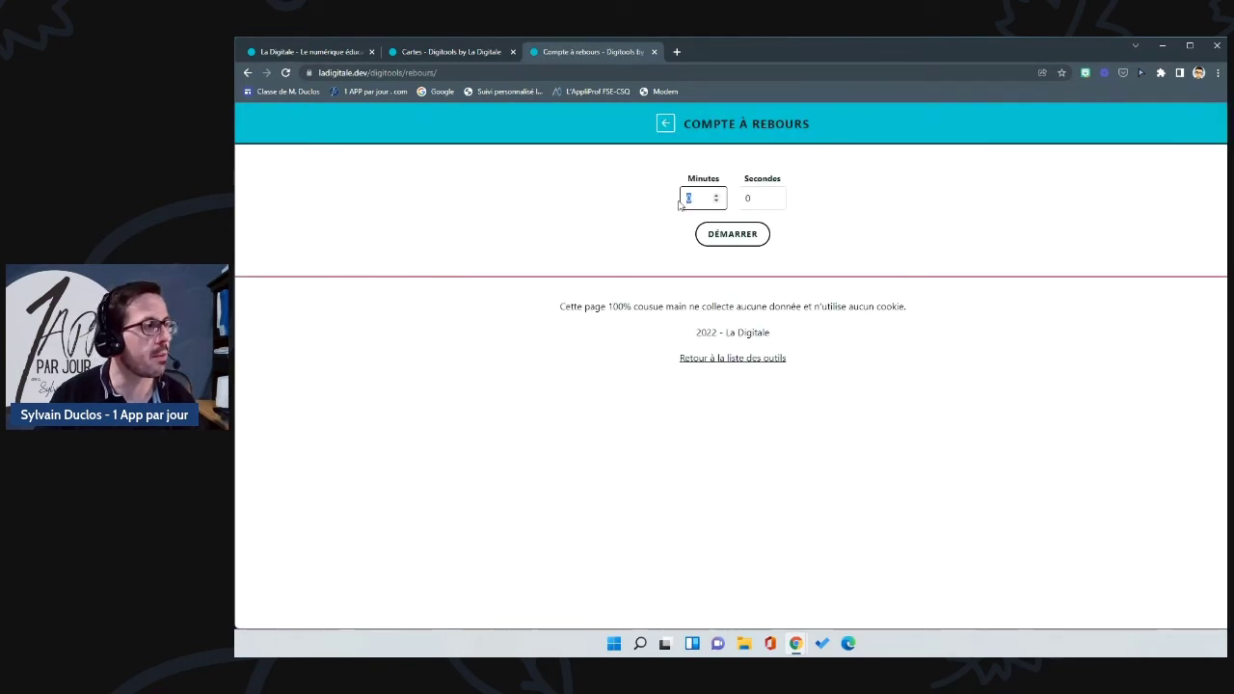
text(5)
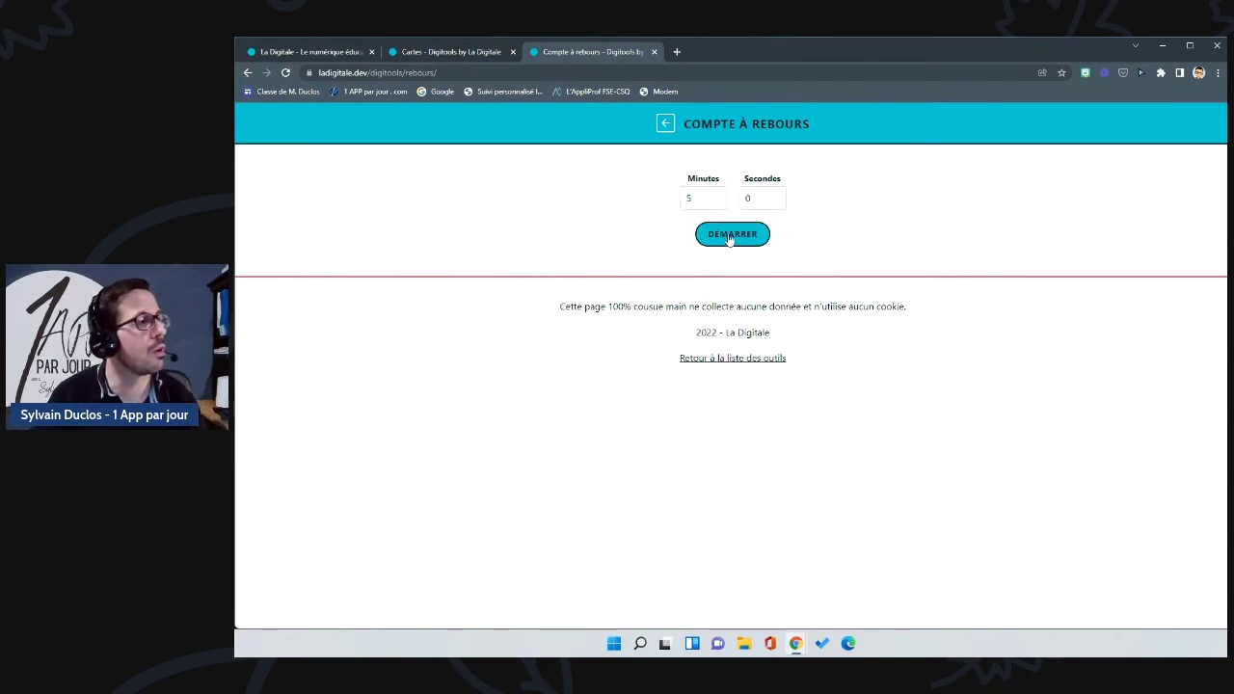
click(731, 235)
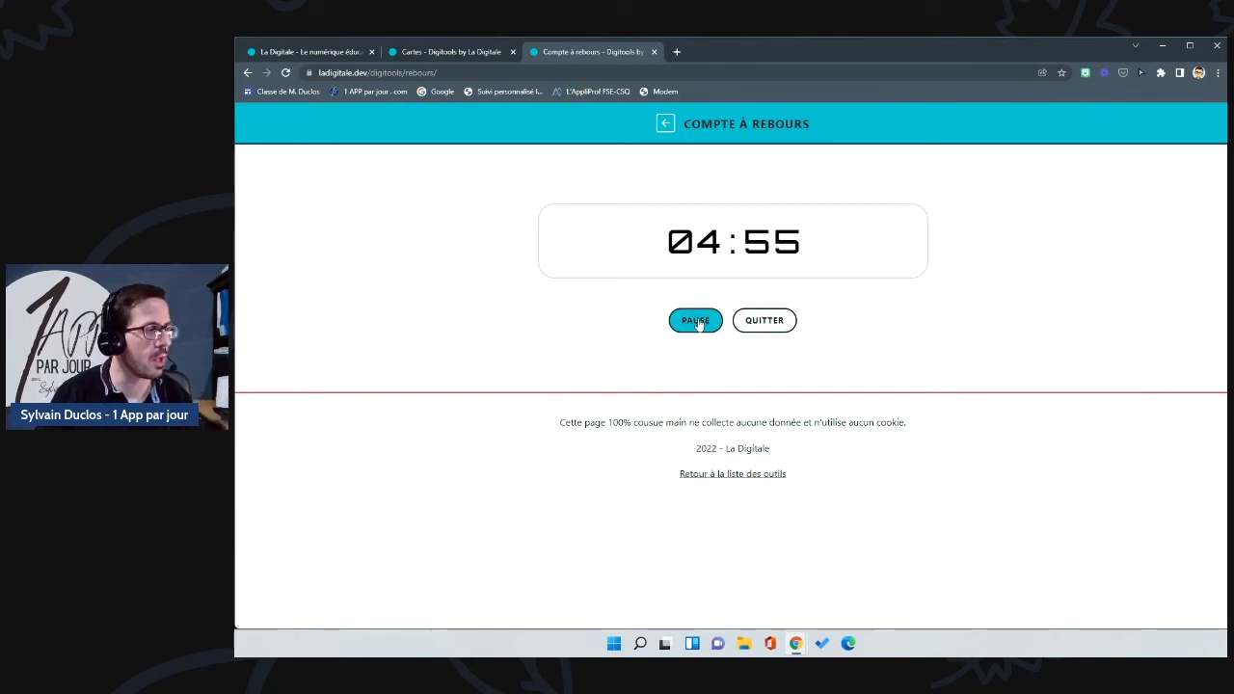
click(698, 324)
click(667, 125)
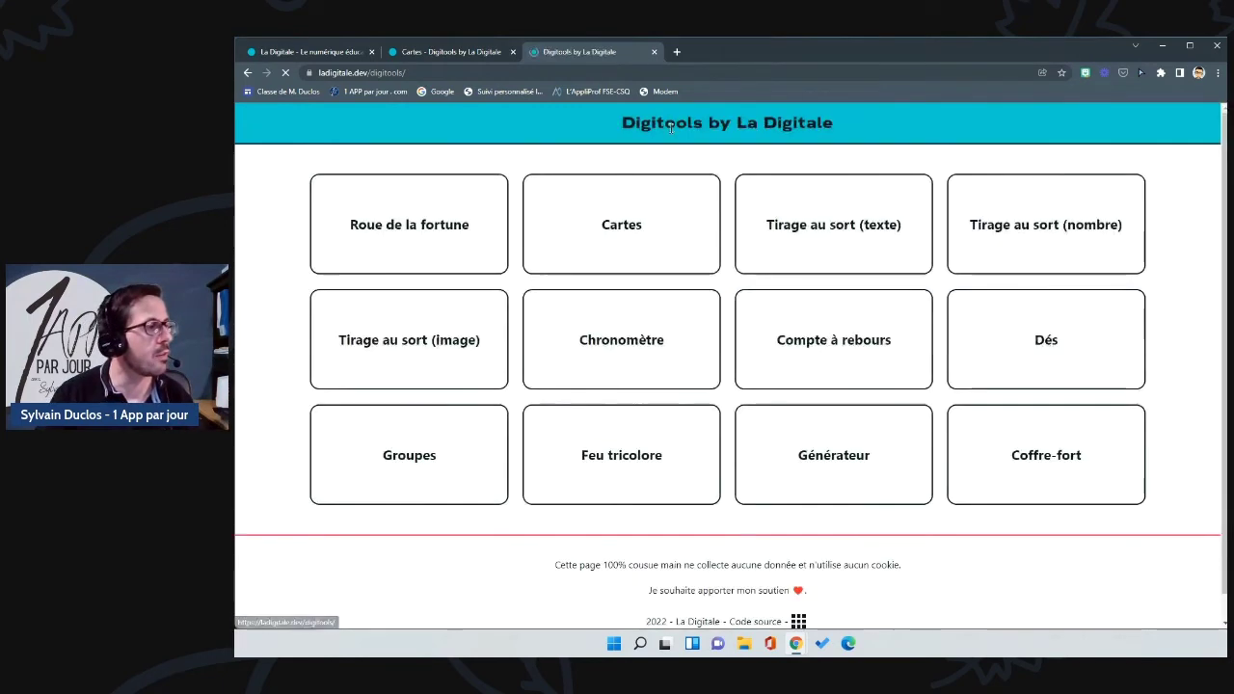
Step: Roll four dice in the Dés tool, then return to the tool list
click(1052, 344)
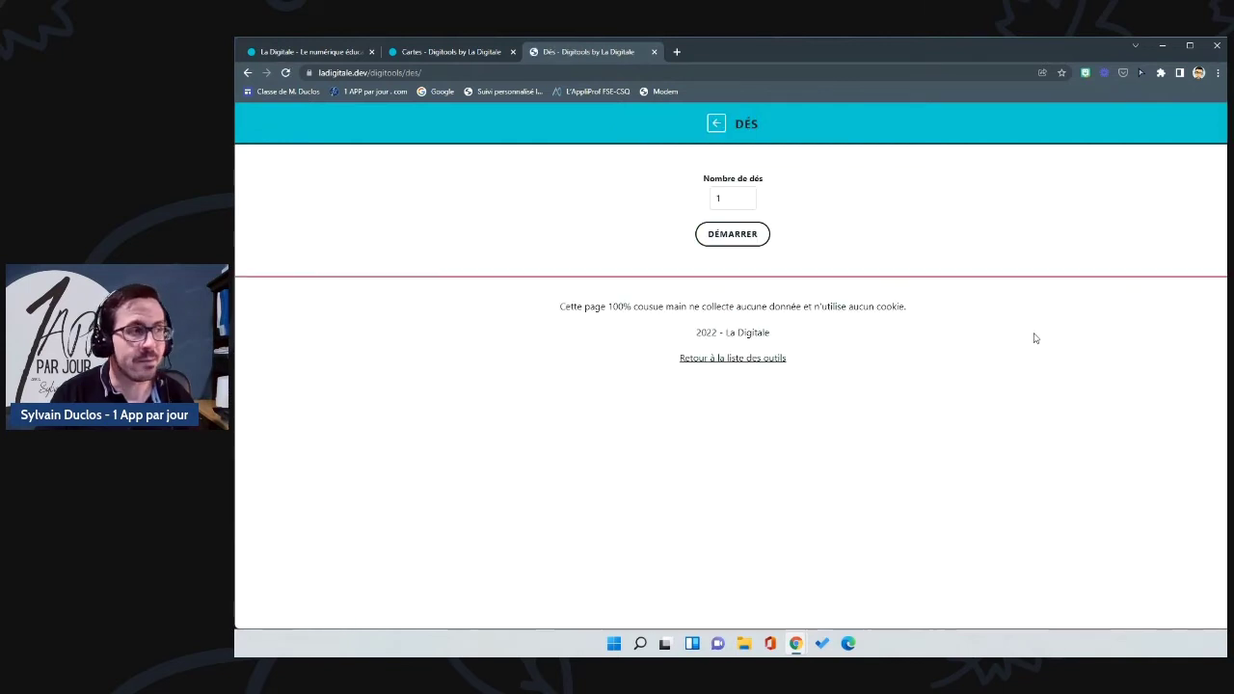
click(716, 198)
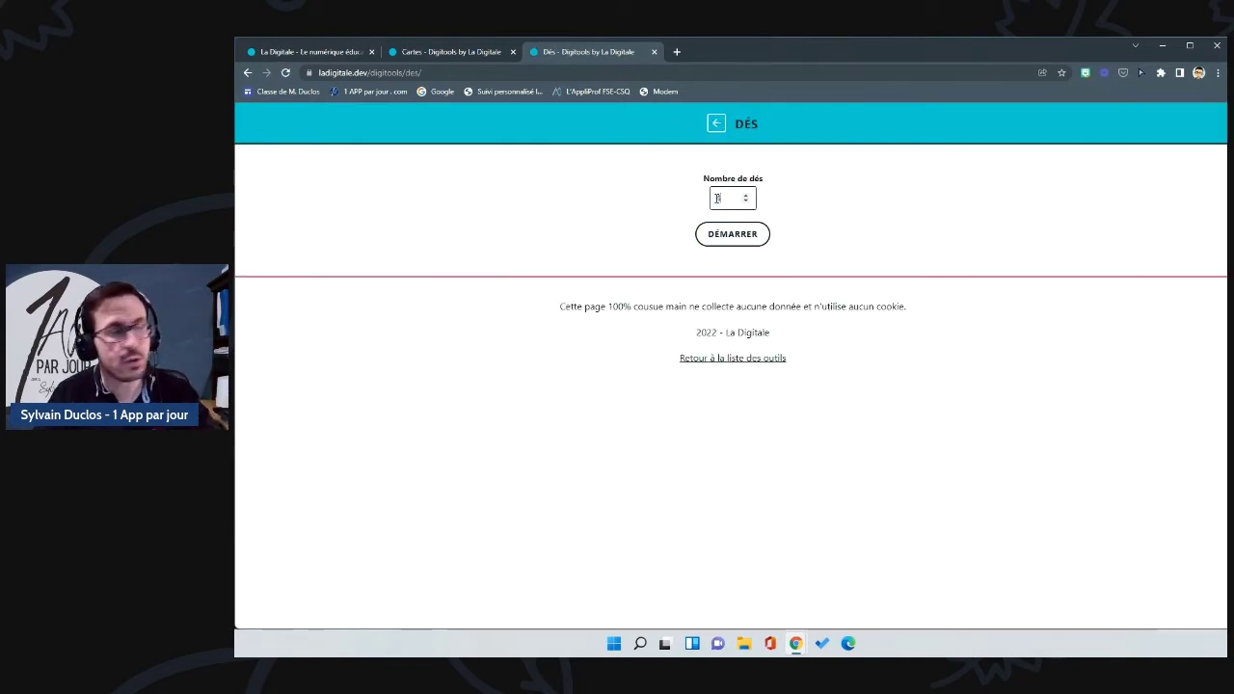
click(733, 234)
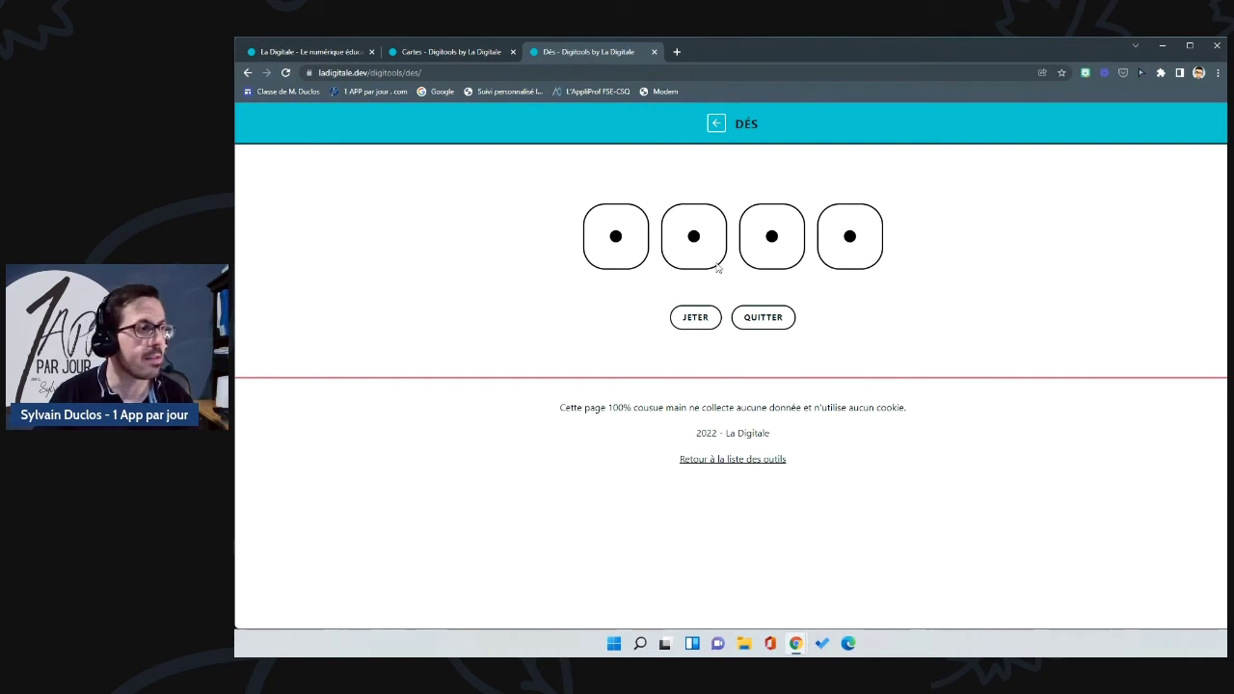
click(695, 319)
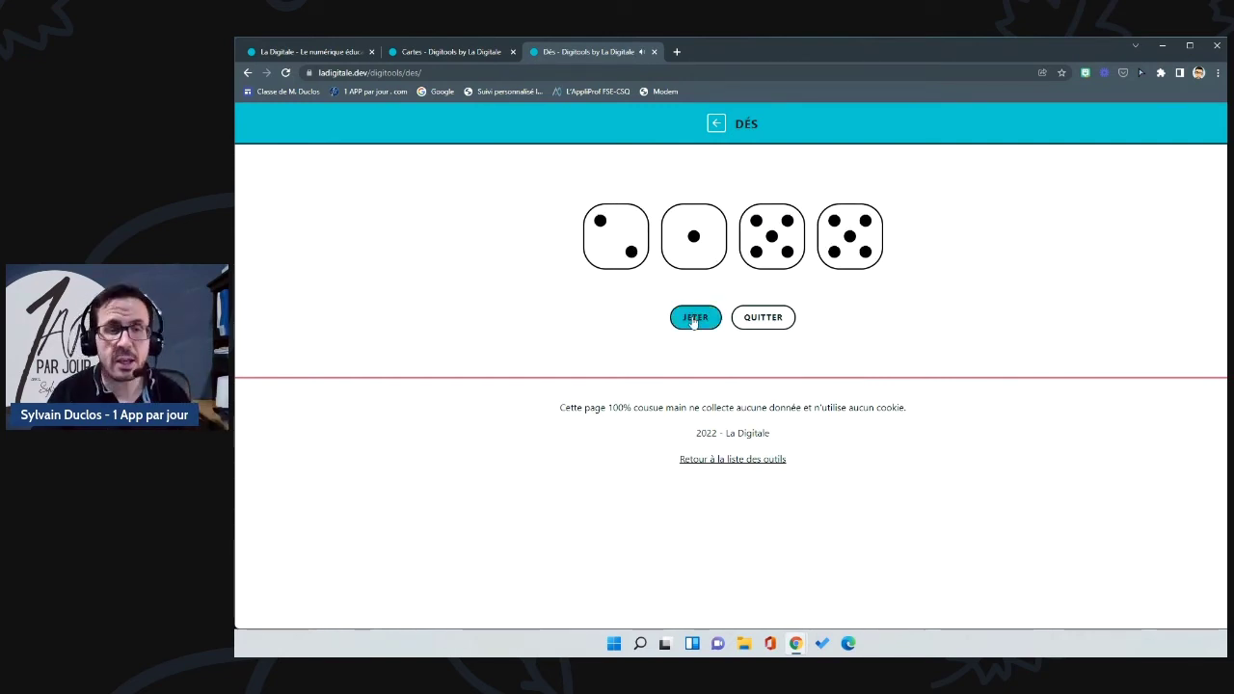
click(715, 125)
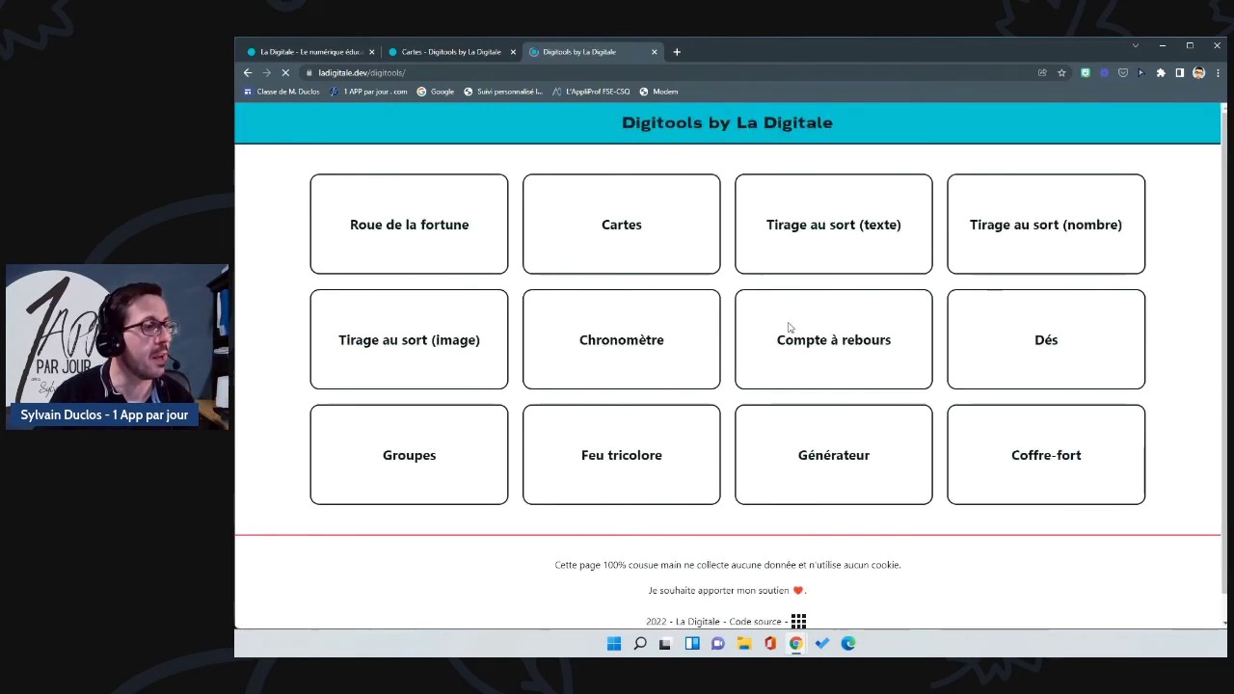
Step: Paste the example names plus one more into Groupes, split them into groups of 3, then go back
click(446, 458)
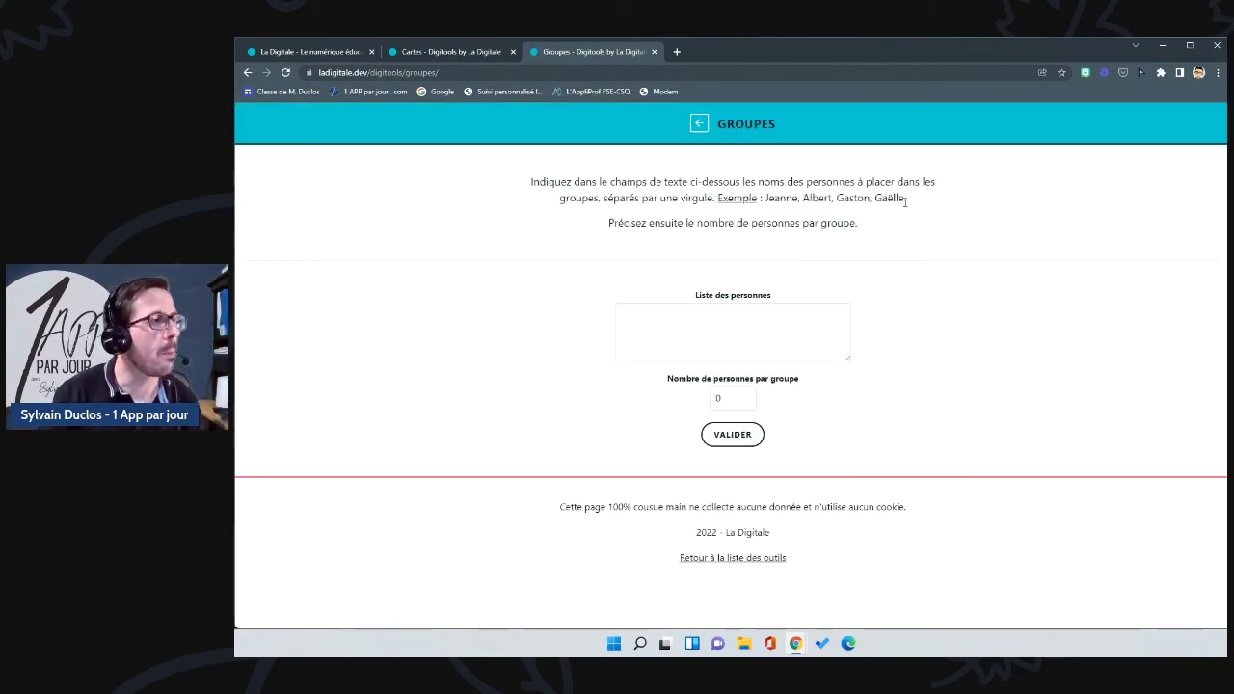
drag(903, 201, 756, 215)
key(ctrl+c)
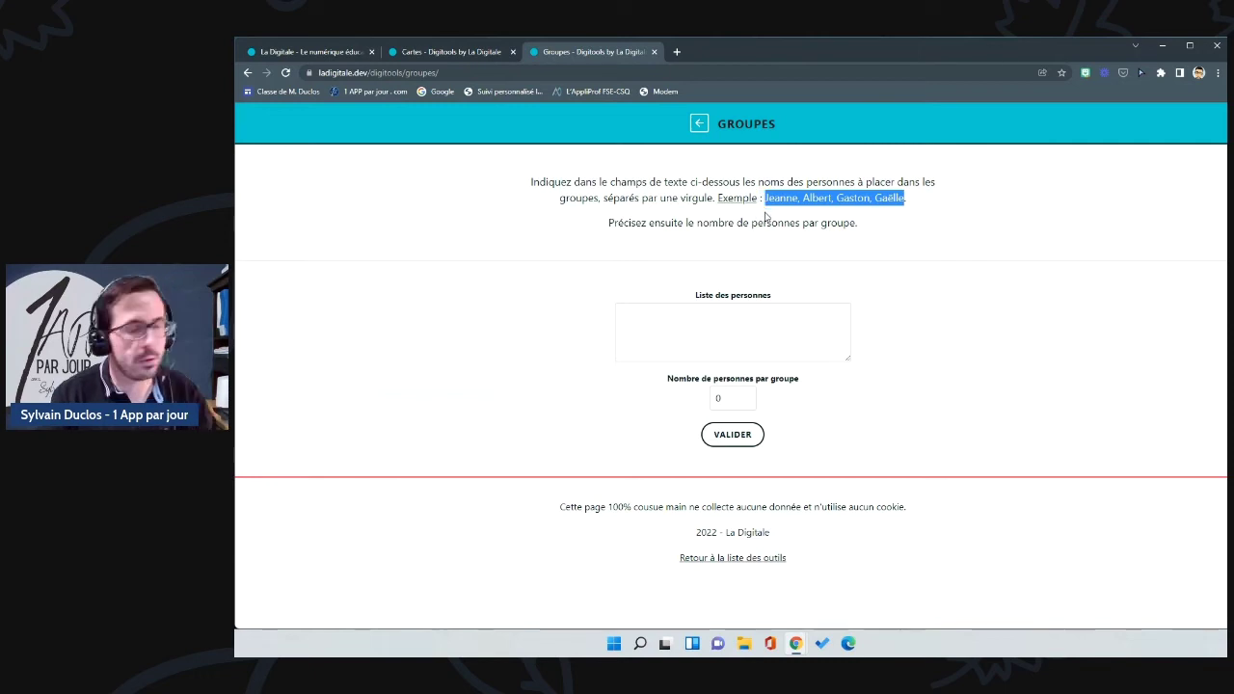
click(733, 322)
key(ctrl+v)
text(,)
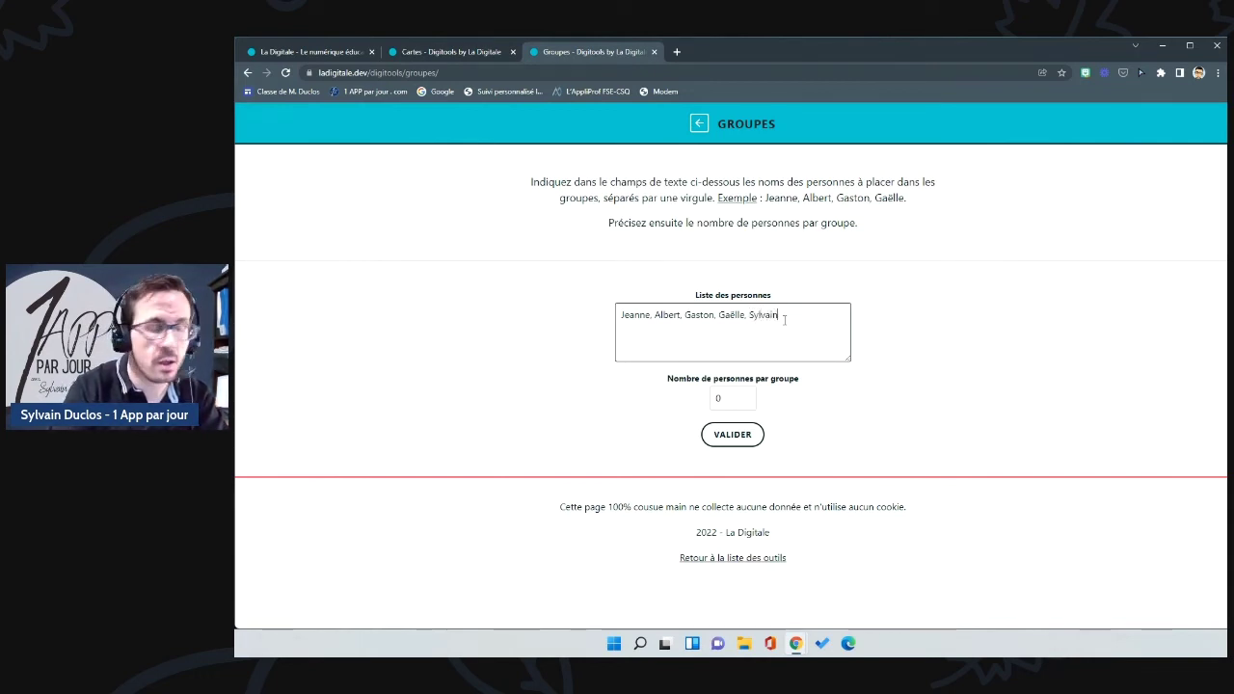
click(733, 403)
text(1)
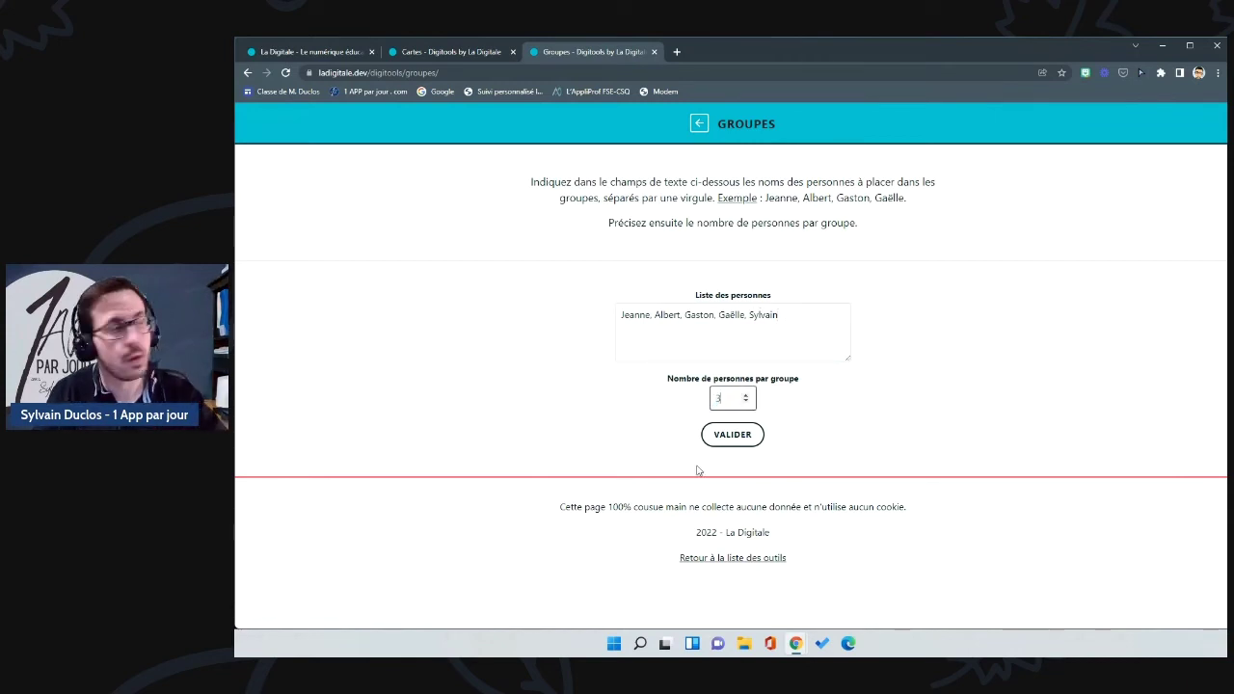
click(667, 423)
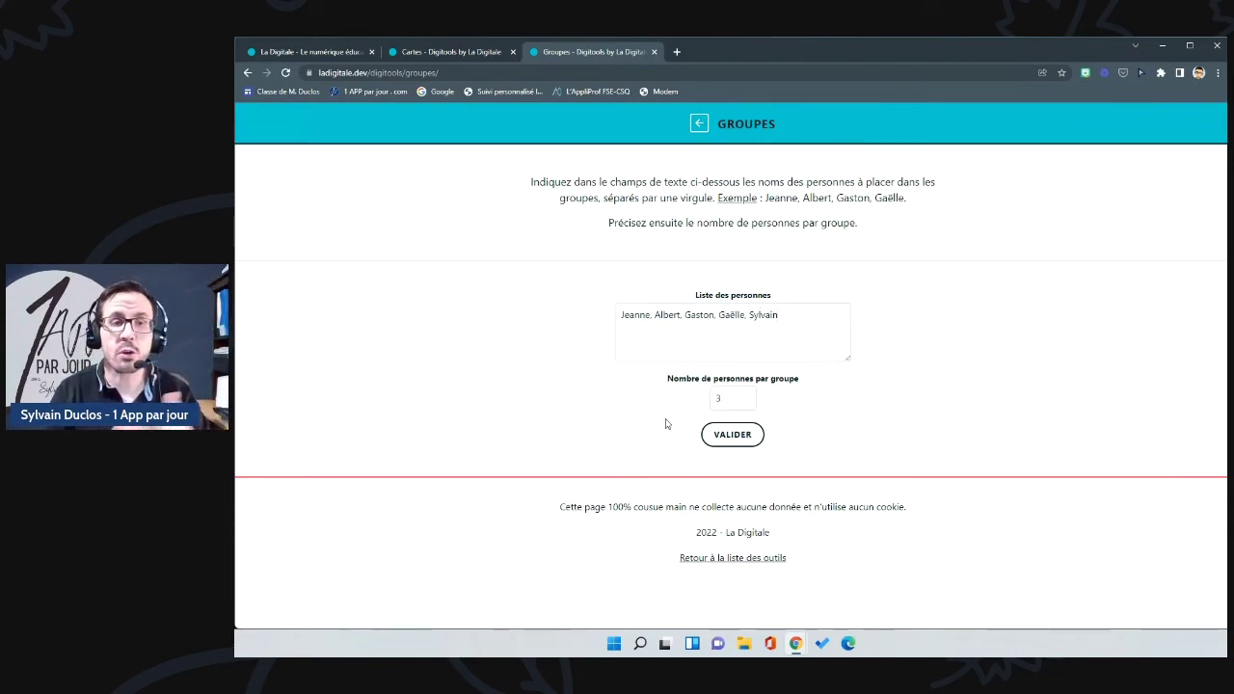
click(733, 435)
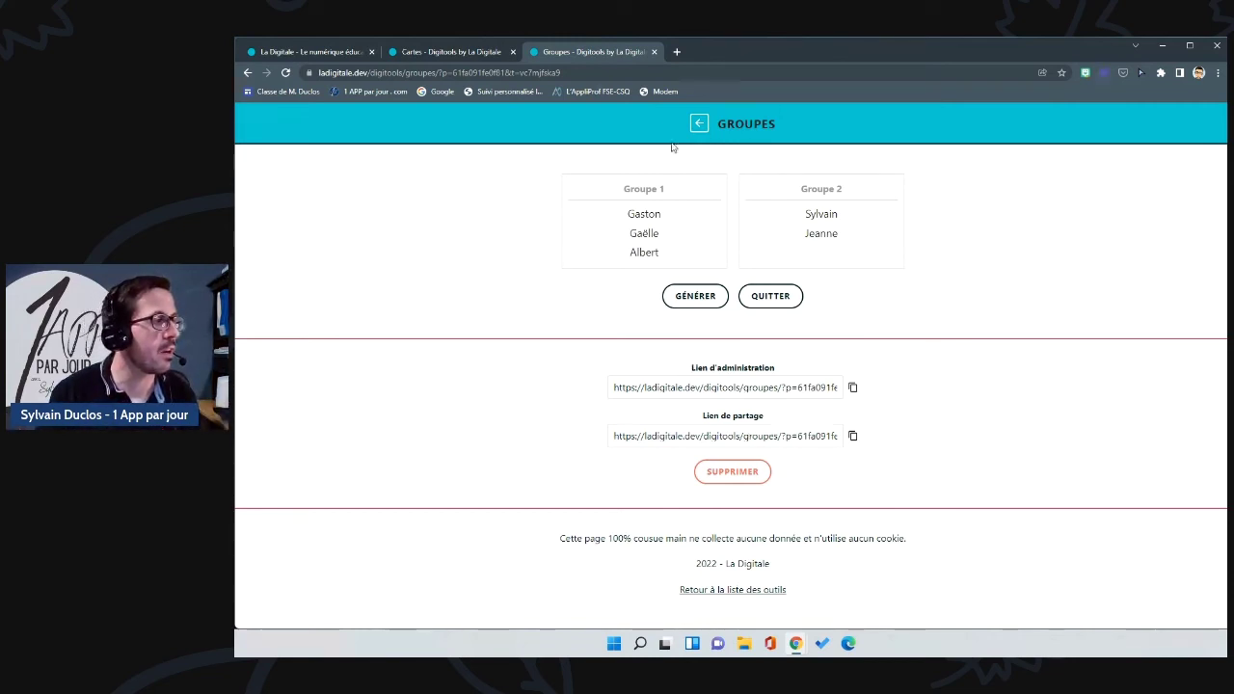
click(699, 123)
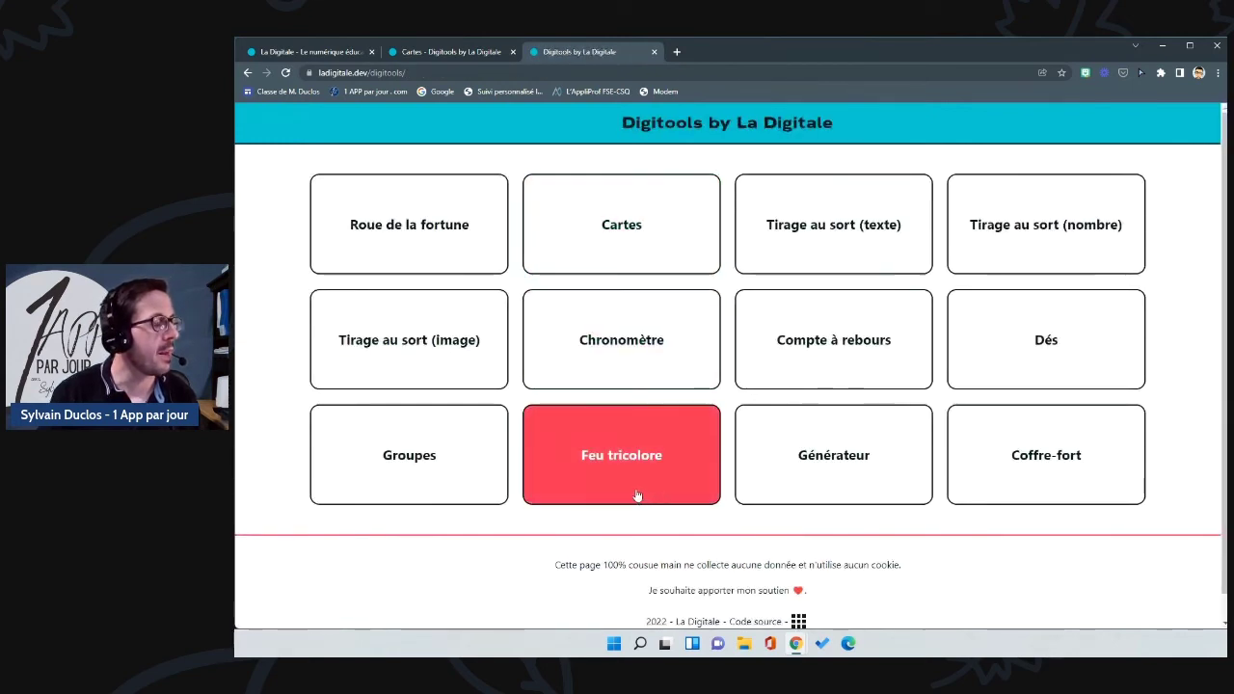
Step: Start the Feu tricolore on red, advance it through yellow to green, then return to the tools
click(669, 464)
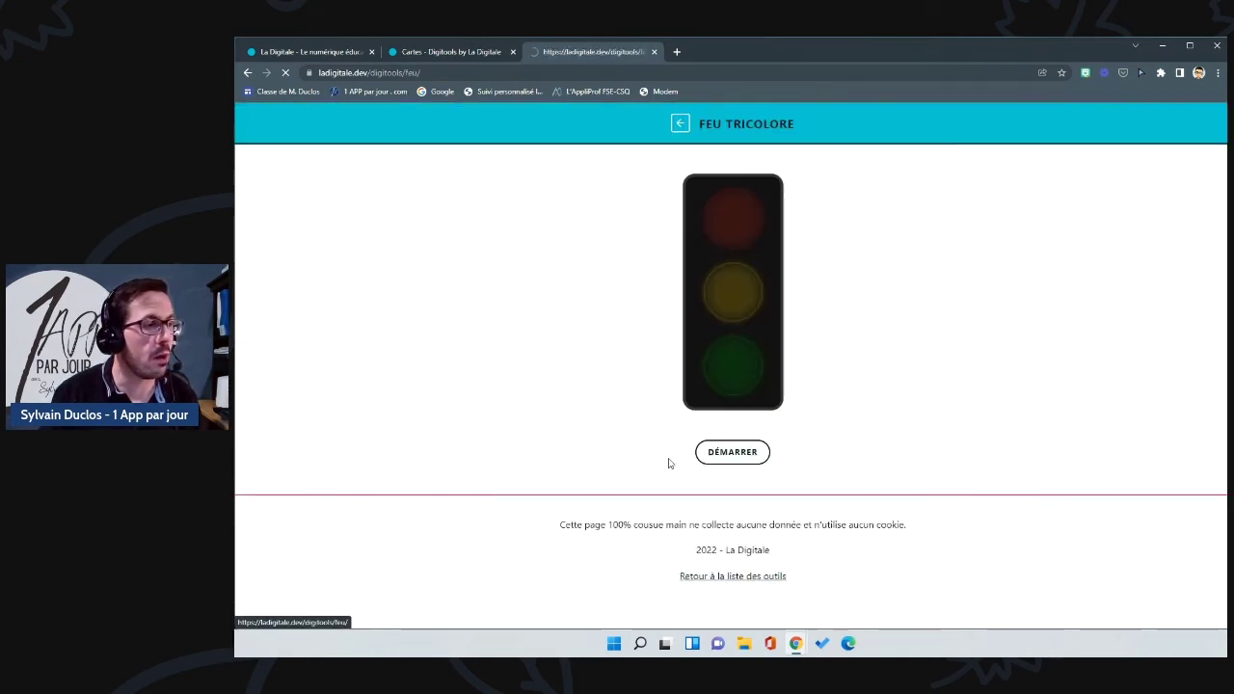
click(730, 453)
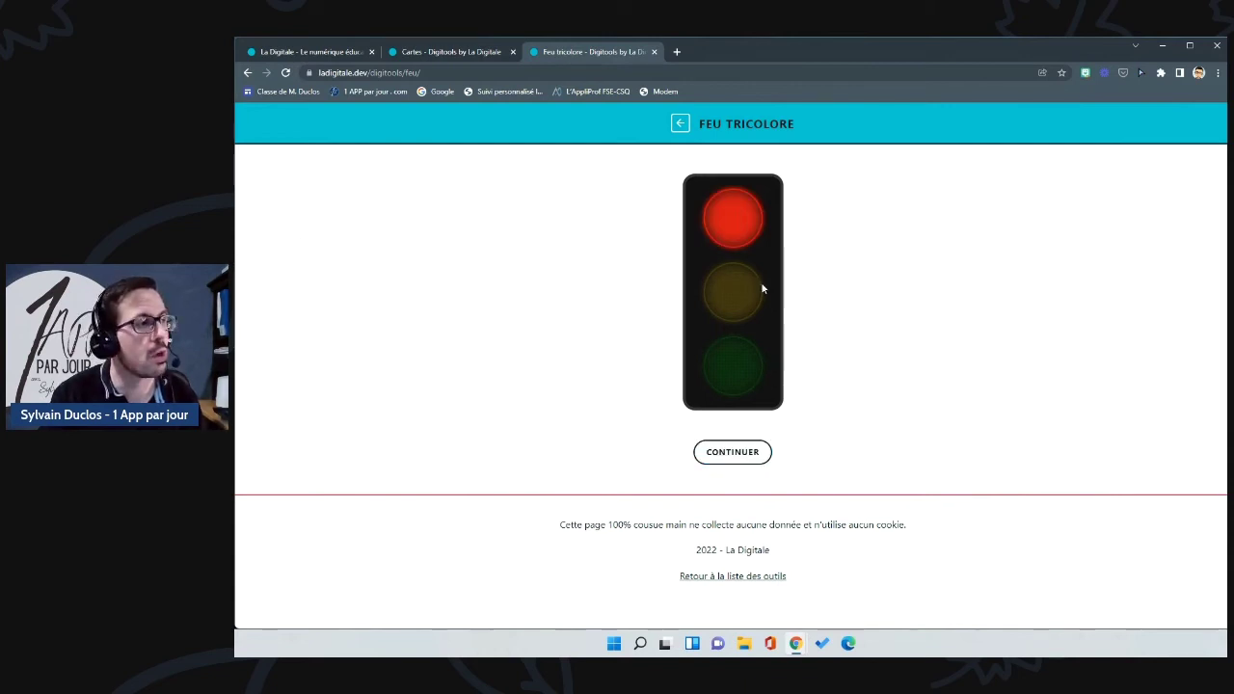
click(734, 455)
click(734, 455)
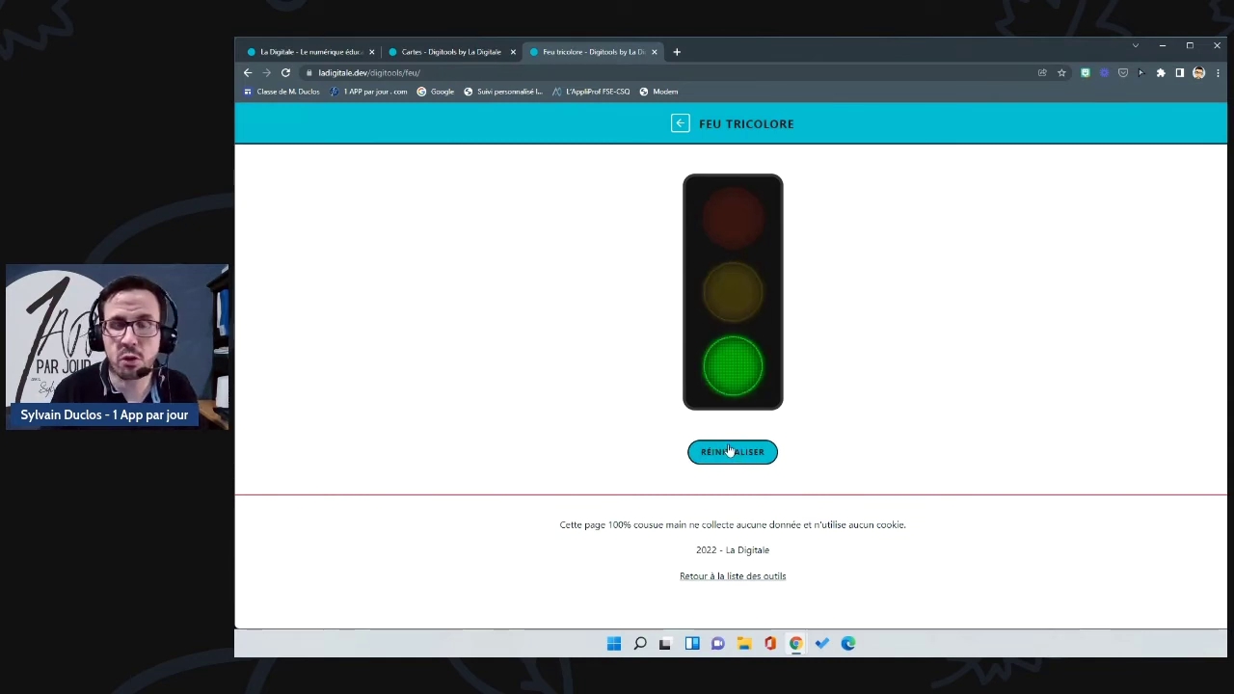
click(680, 124)
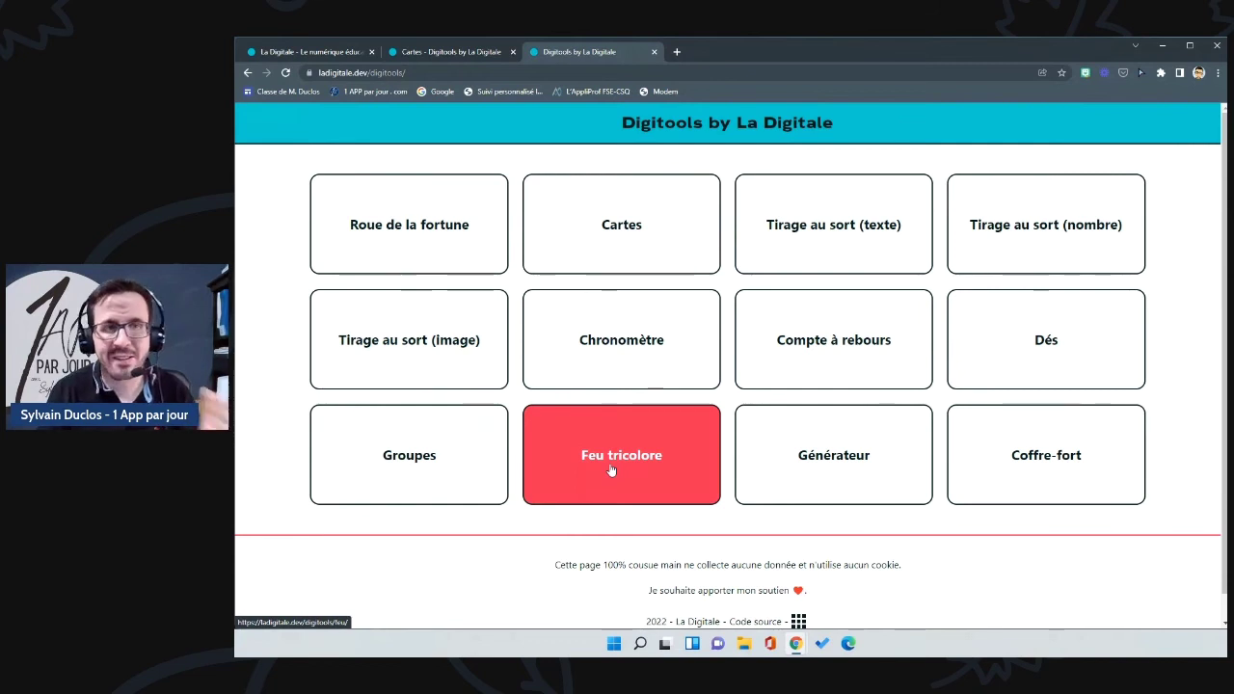
Step: In the sentence generator, copy the first example phrases into Champ de texte 1
click(863, 455)
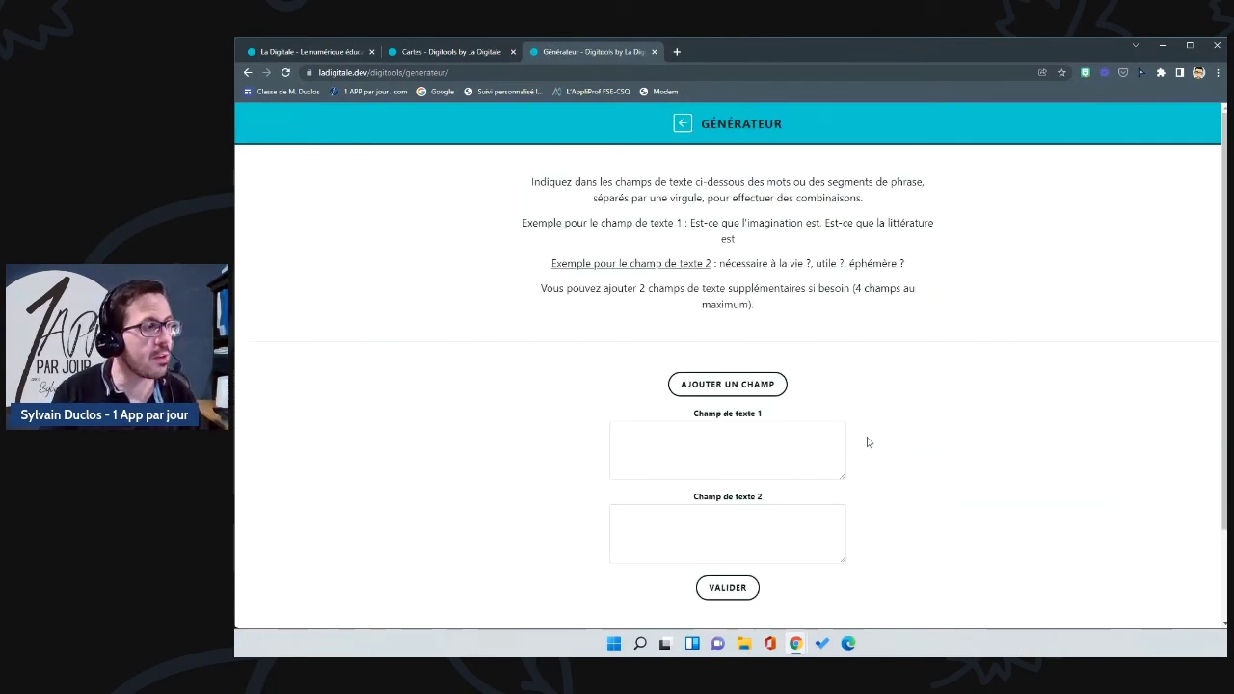
scroll(867, 443, down, 2)
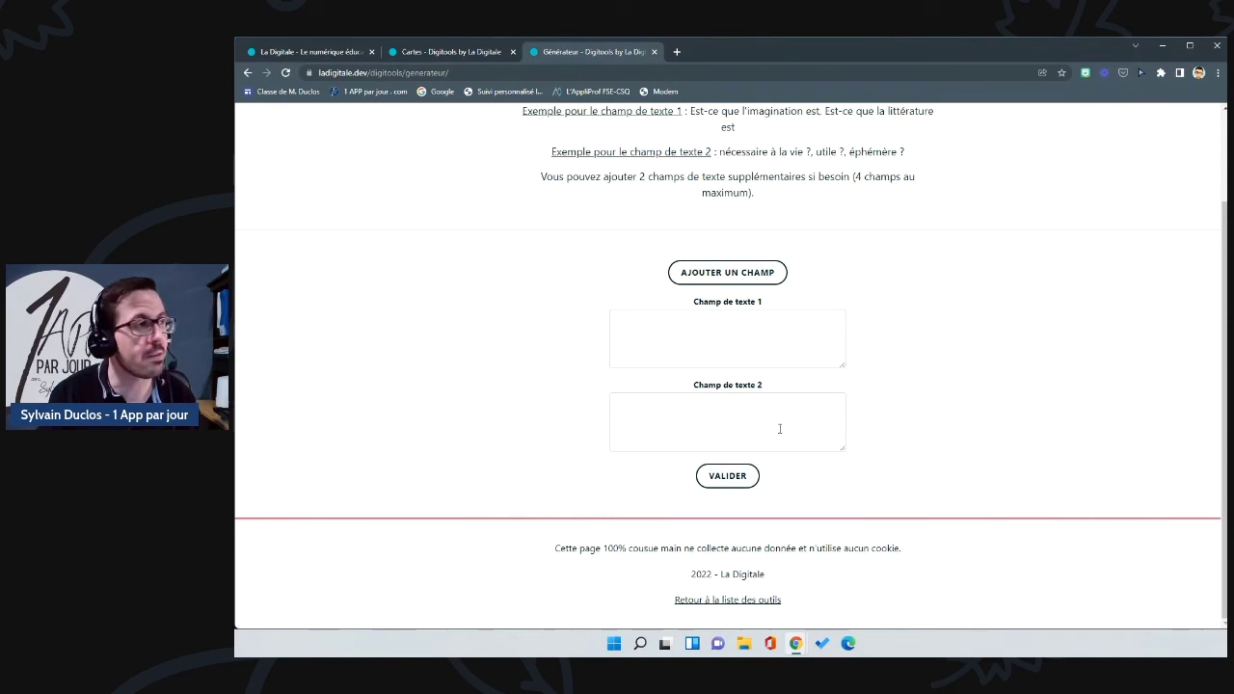
scroll(780, 428, up, 2)
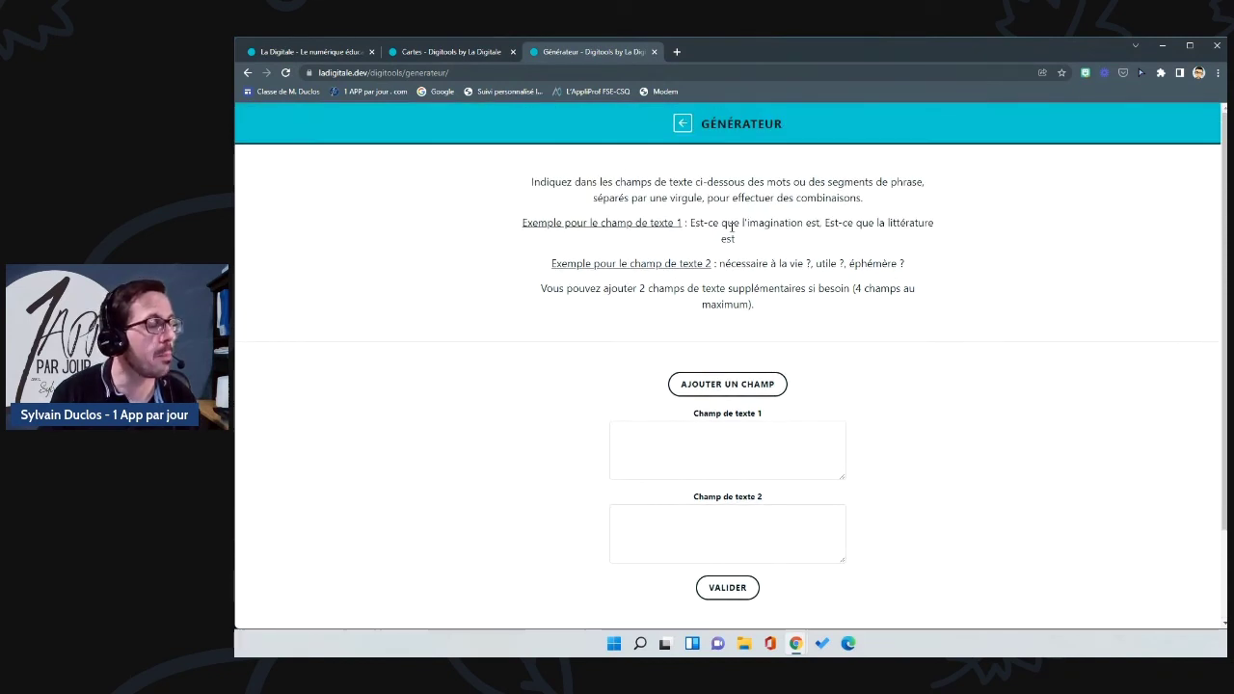
drag(690, 222, 748, 249)
key(ctrl+c)
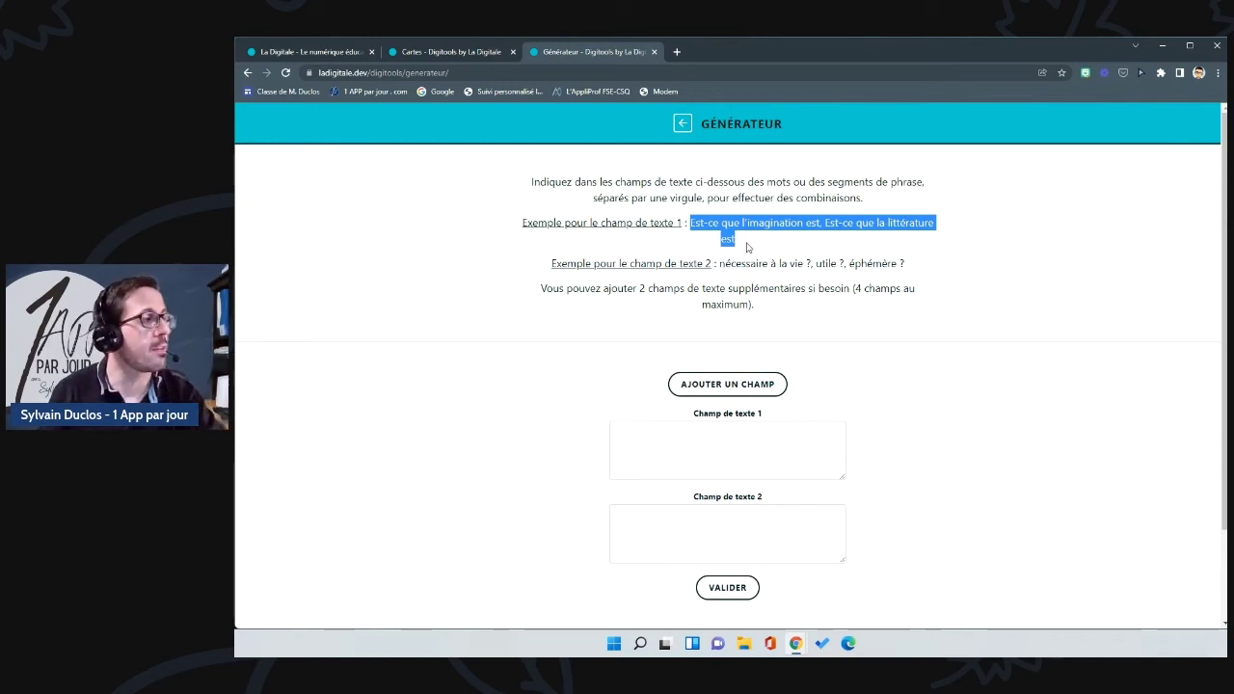
scroll(786, 269, down, 2)
click(719, 325)
key(ctrl+v)
Step: Paste the example endings into Champ de texte 2 and create the generator
scroll(724, 289, up, 2)
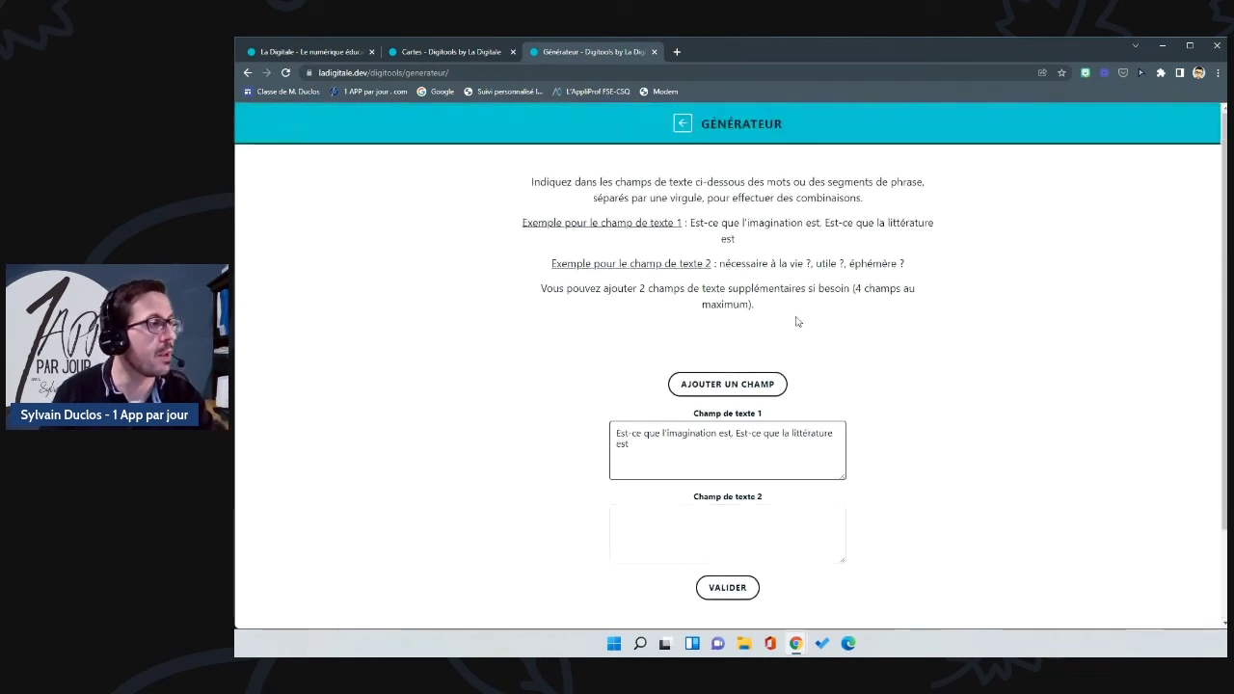
drag(721, 264, 909, 266)
key(ctrl+c)
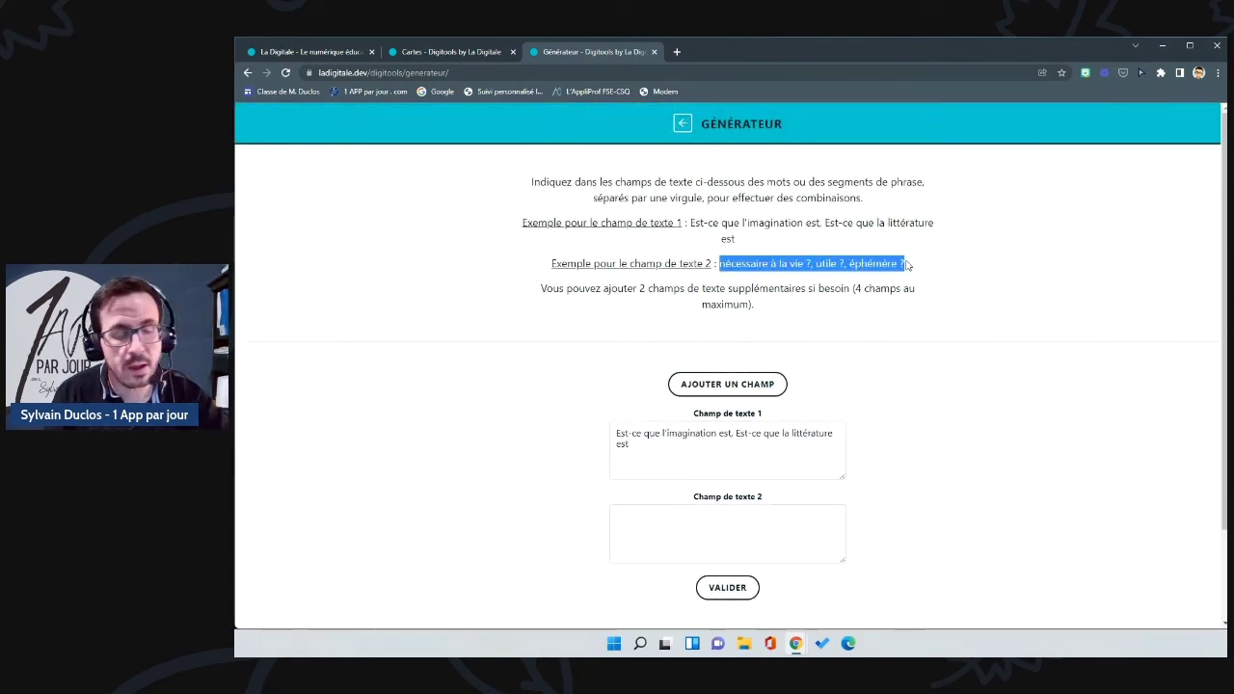
scroll(818, 375, down, 1)
click(715, 404)
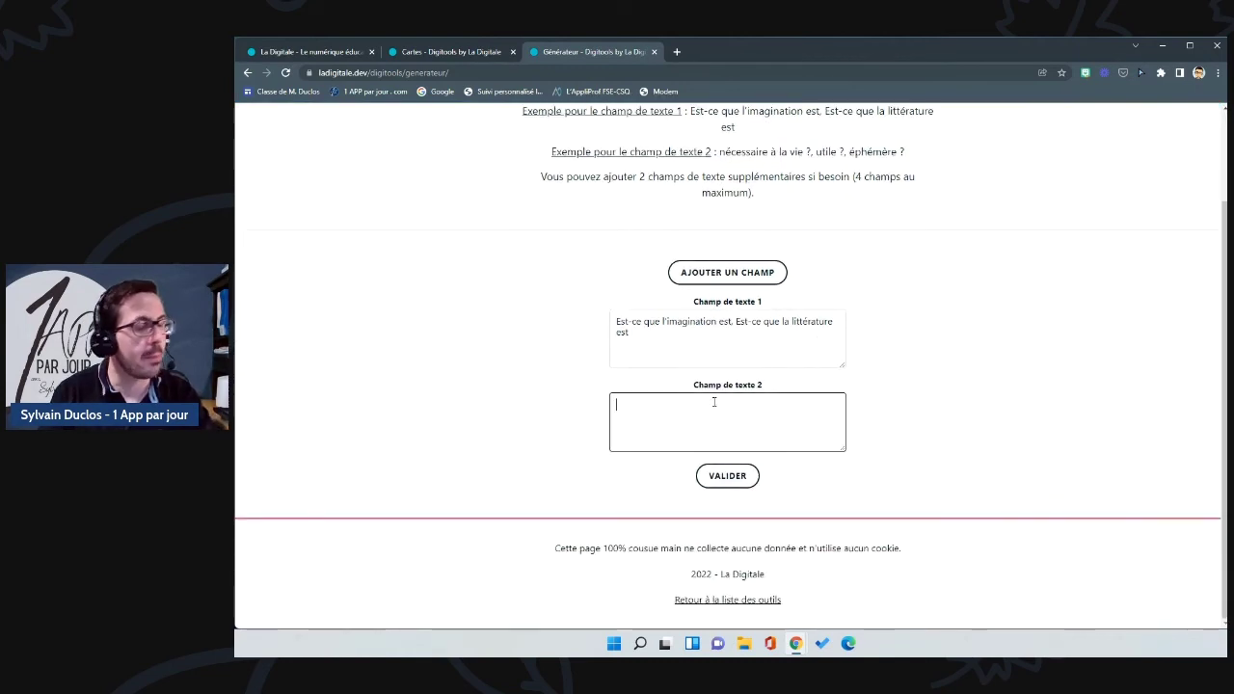
key(ctrl+v)
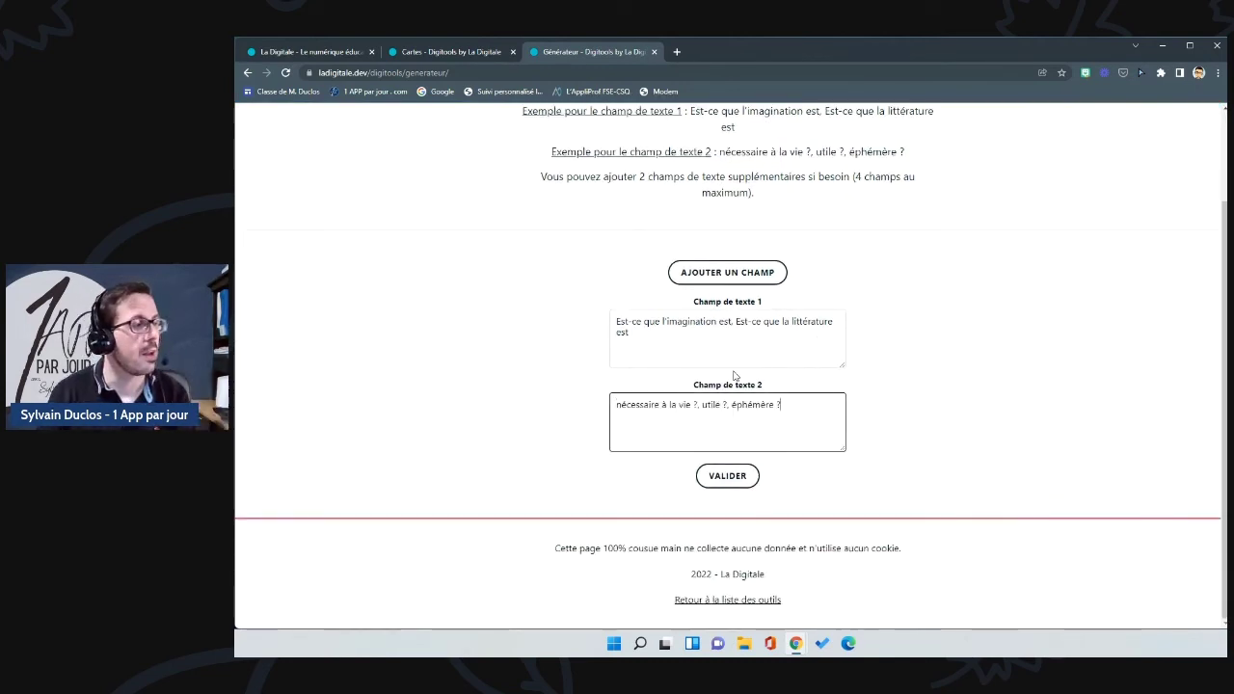
click(735, 477)
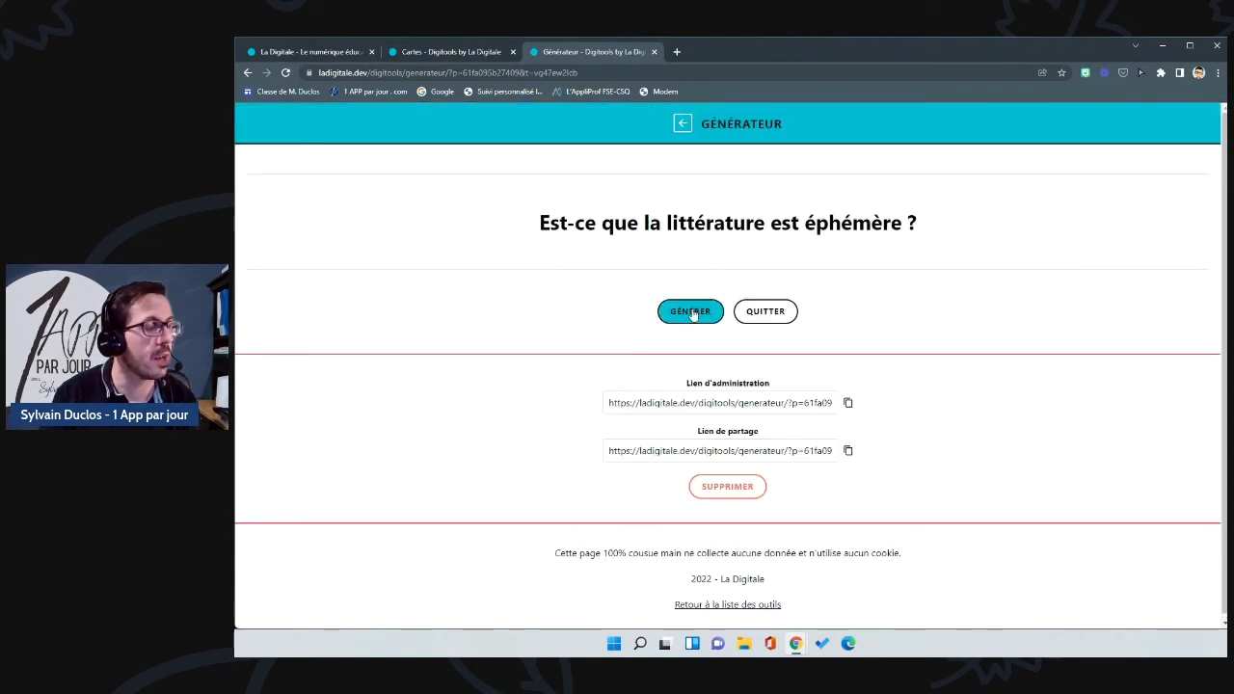
Step: Generate three random questions, ending on "Est-ce que l'imagination est utile ?", then return to the tools
click(691, 313)
click(691, 313)
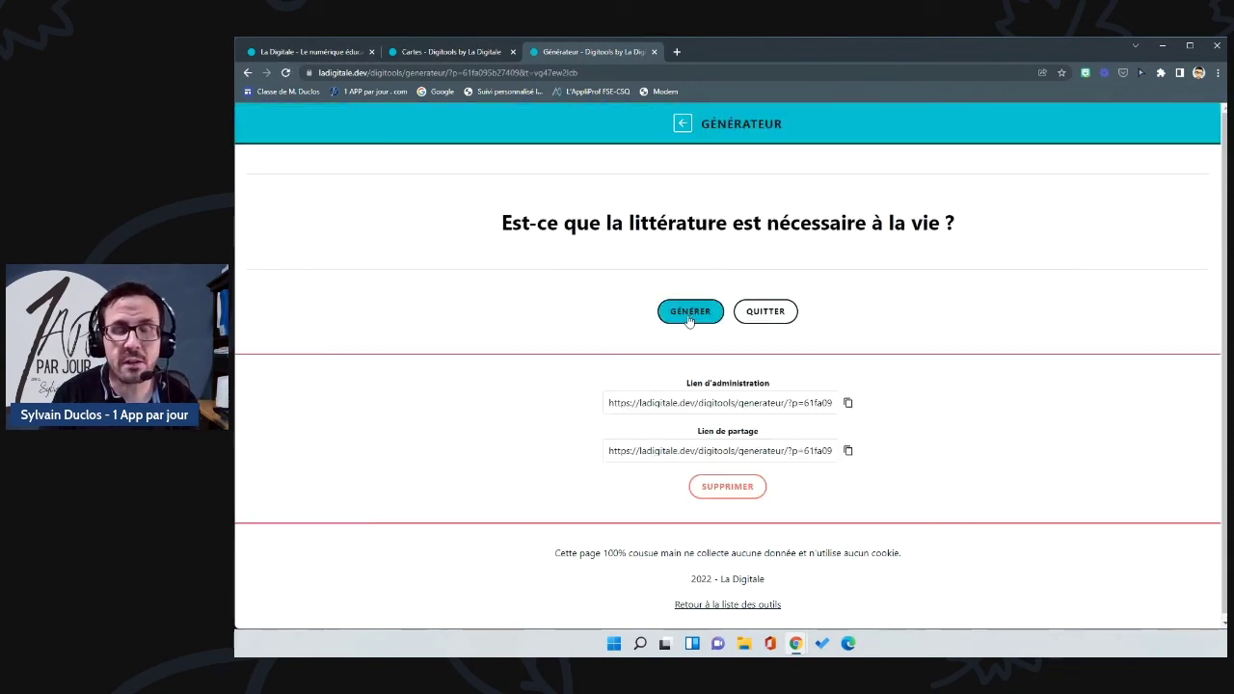
click(690, 313)
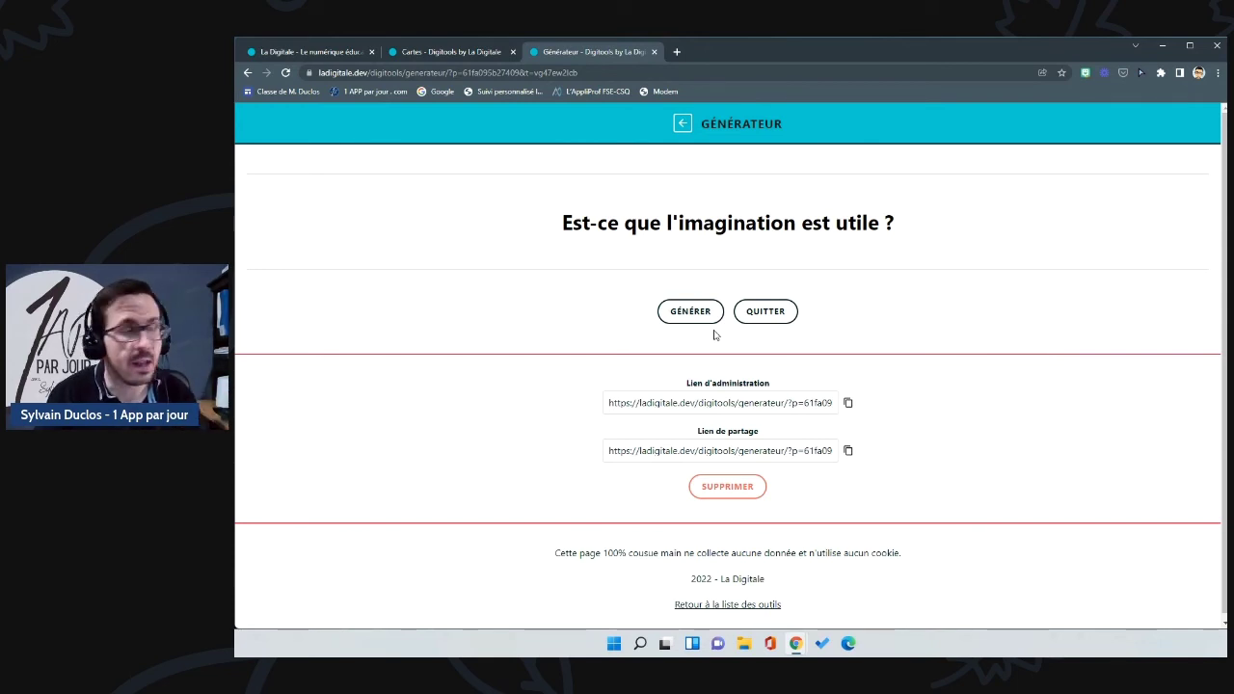
click(678, 127)
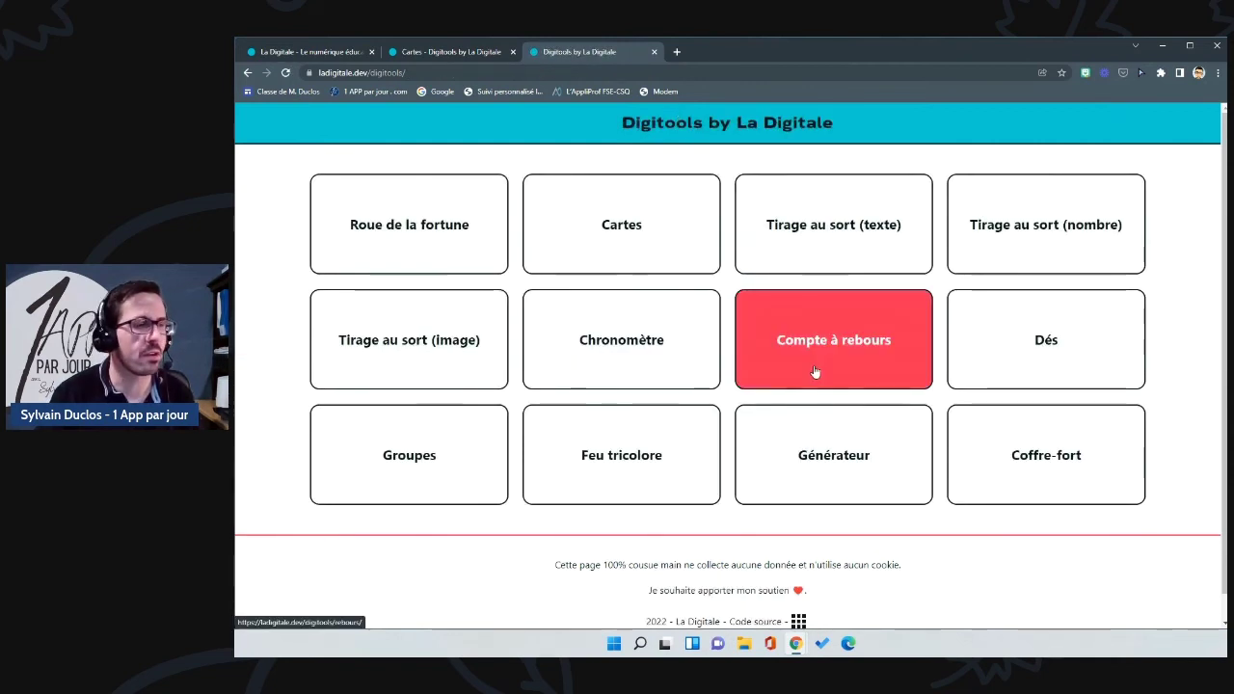
Step: In Coffre-fort, enter 12345 as the vault combination
click(1078, 463)
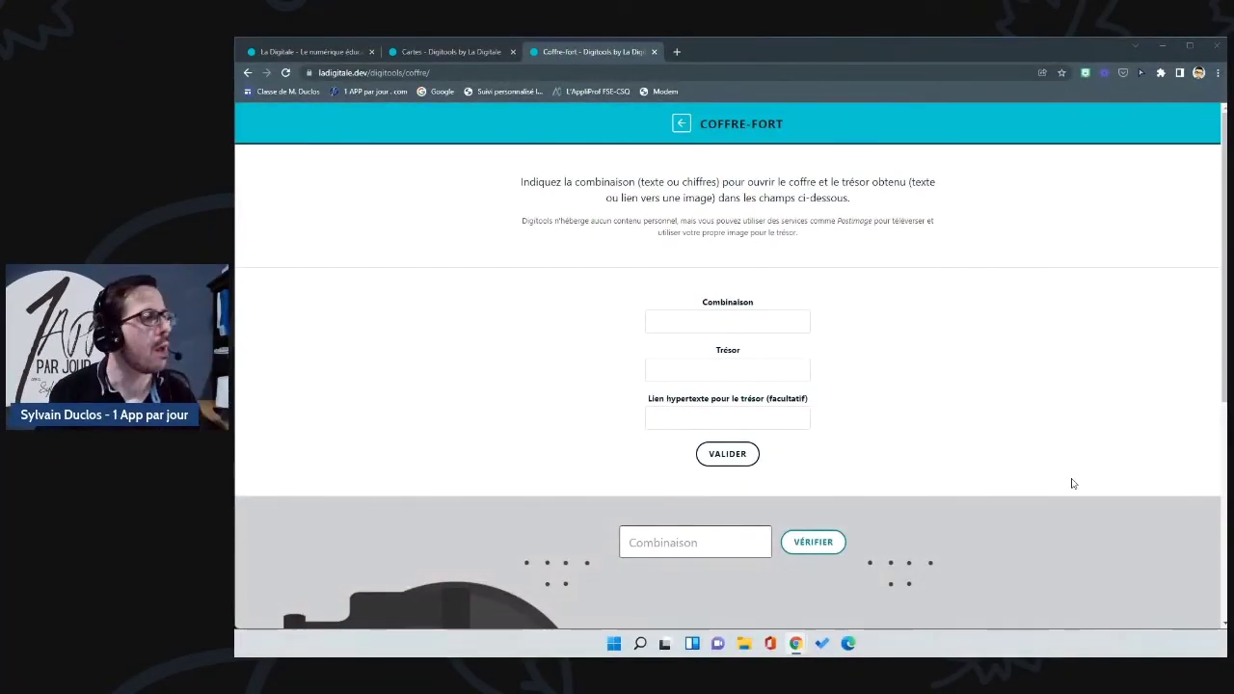
click(673, 323)
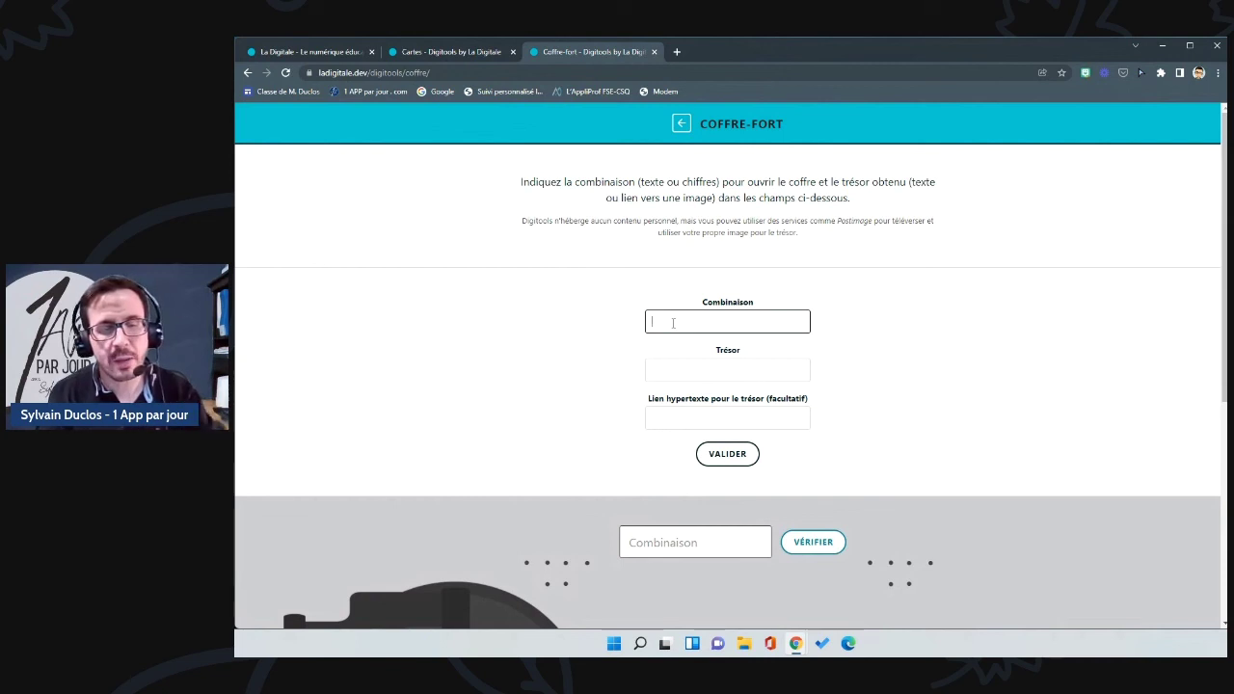
text(12345)
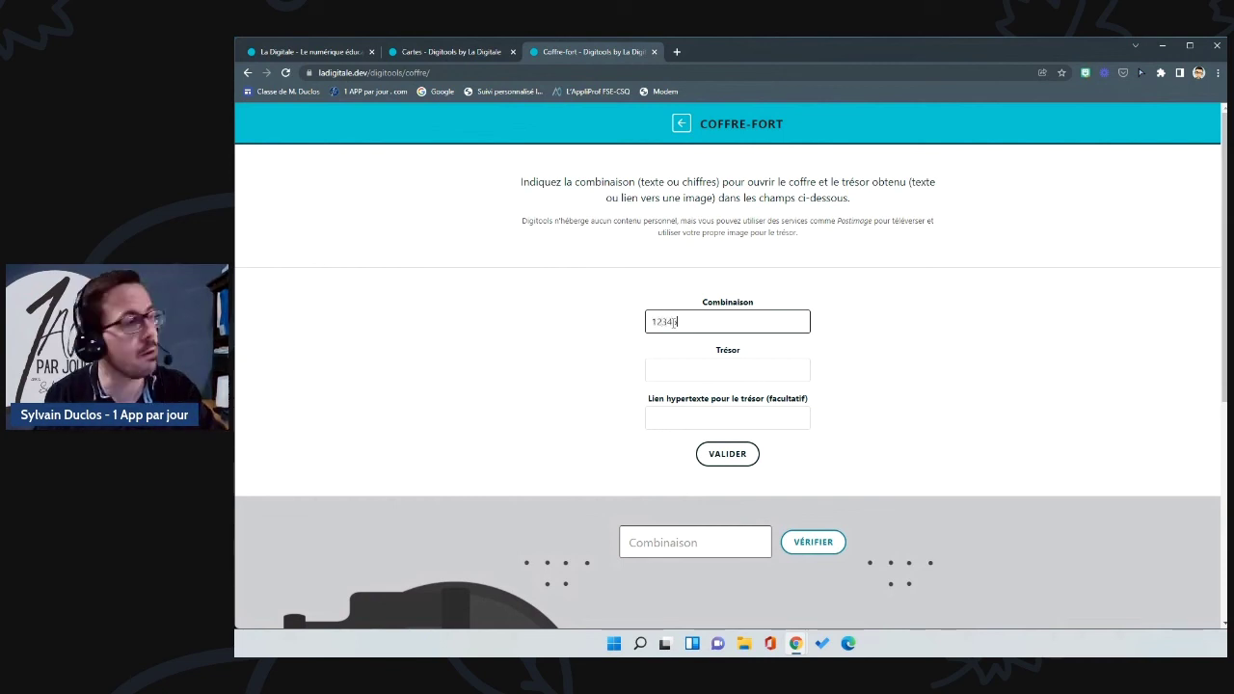
click(722, 370)
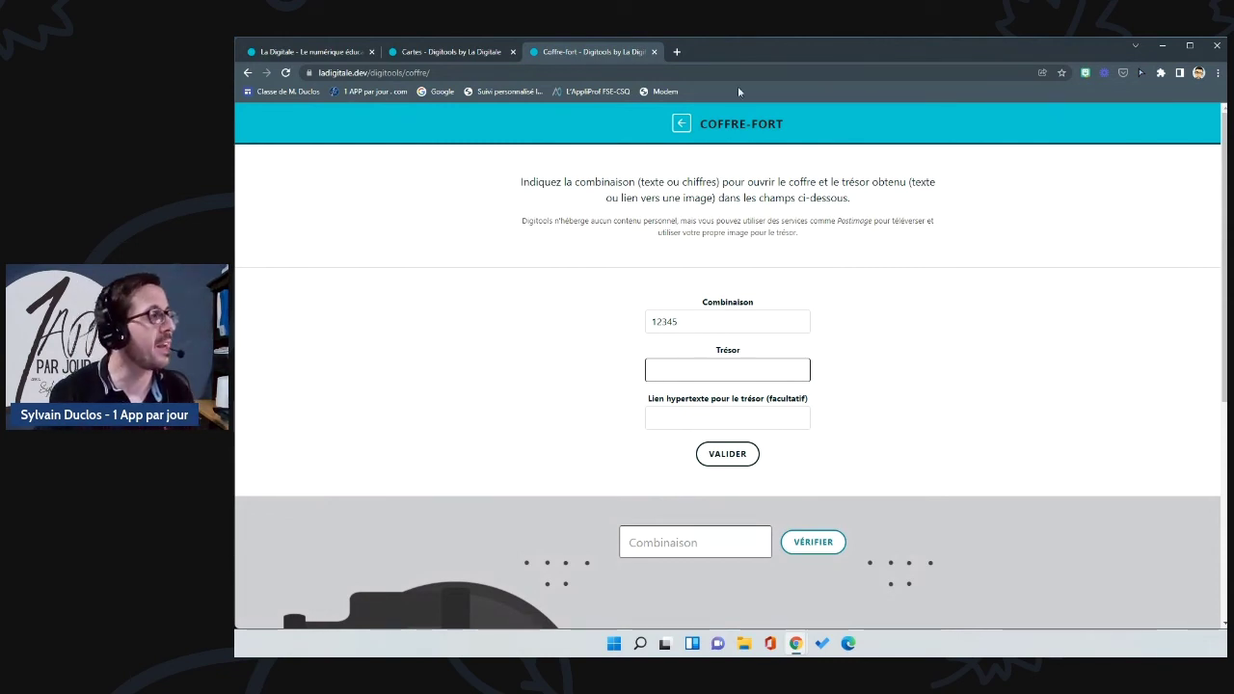
Step: Link the 1 APP par jour site address, add treasure text 'Consulte ce site', and create the vault
click(678, 52)
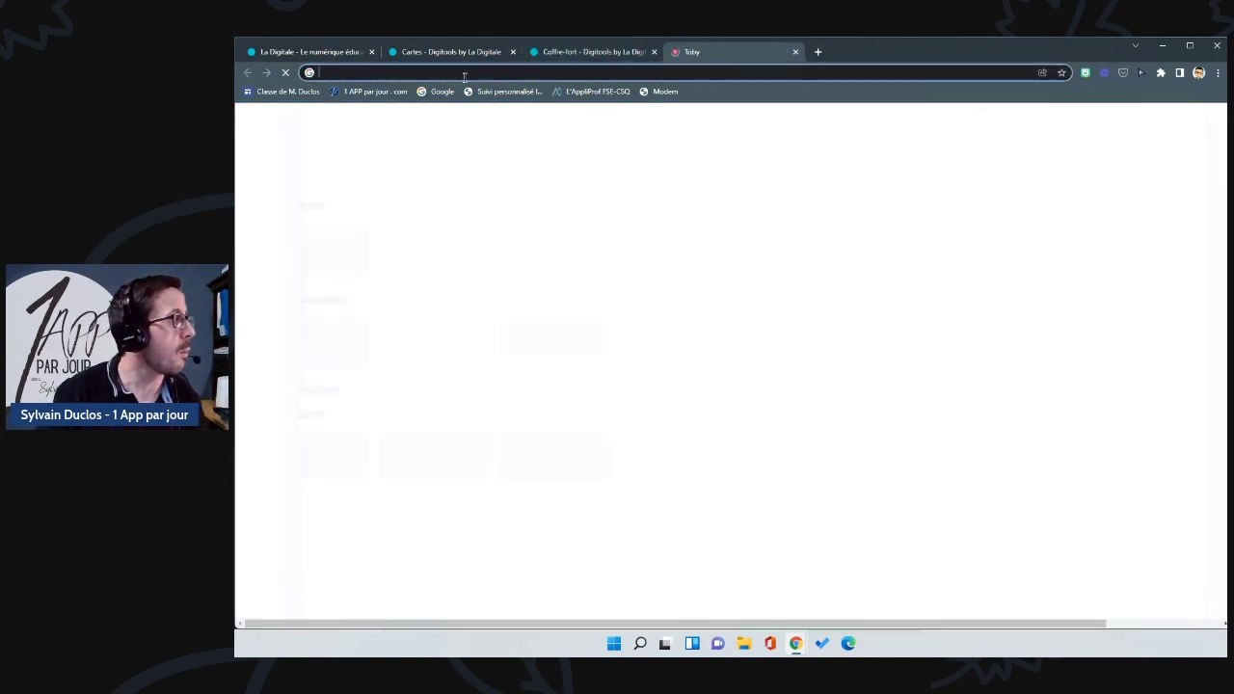
click(375, 92)
click(543, 73)
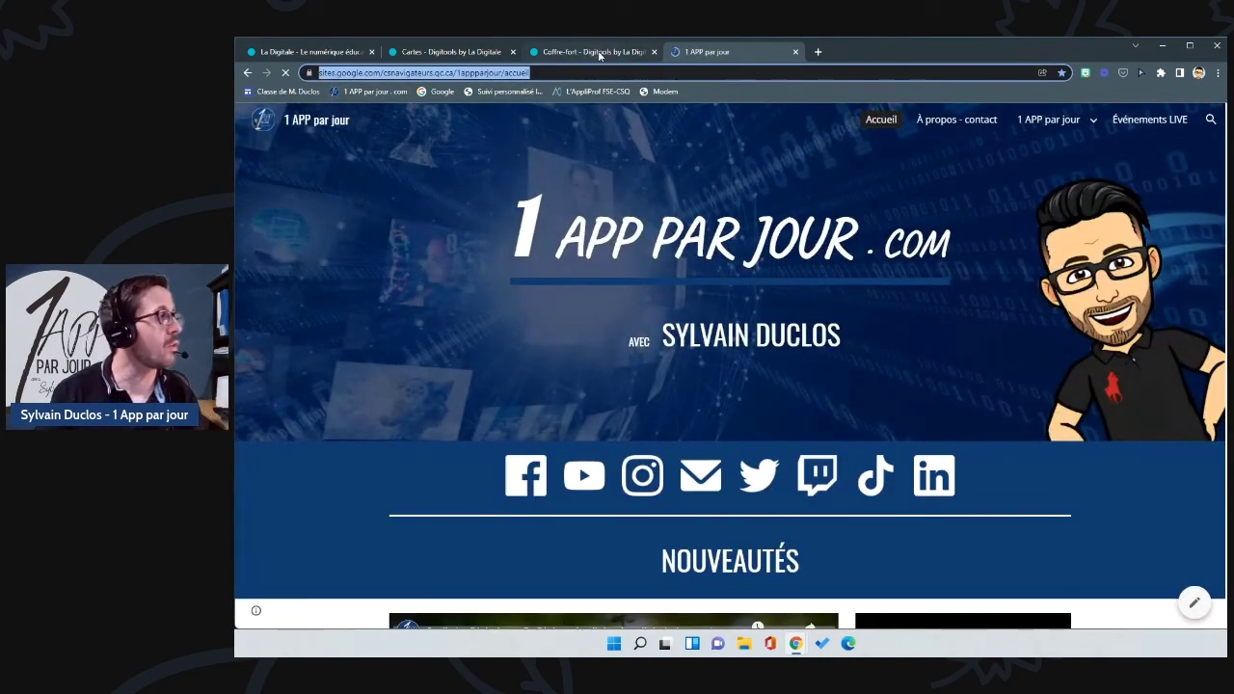
click(590, 51)
click(695, 422)
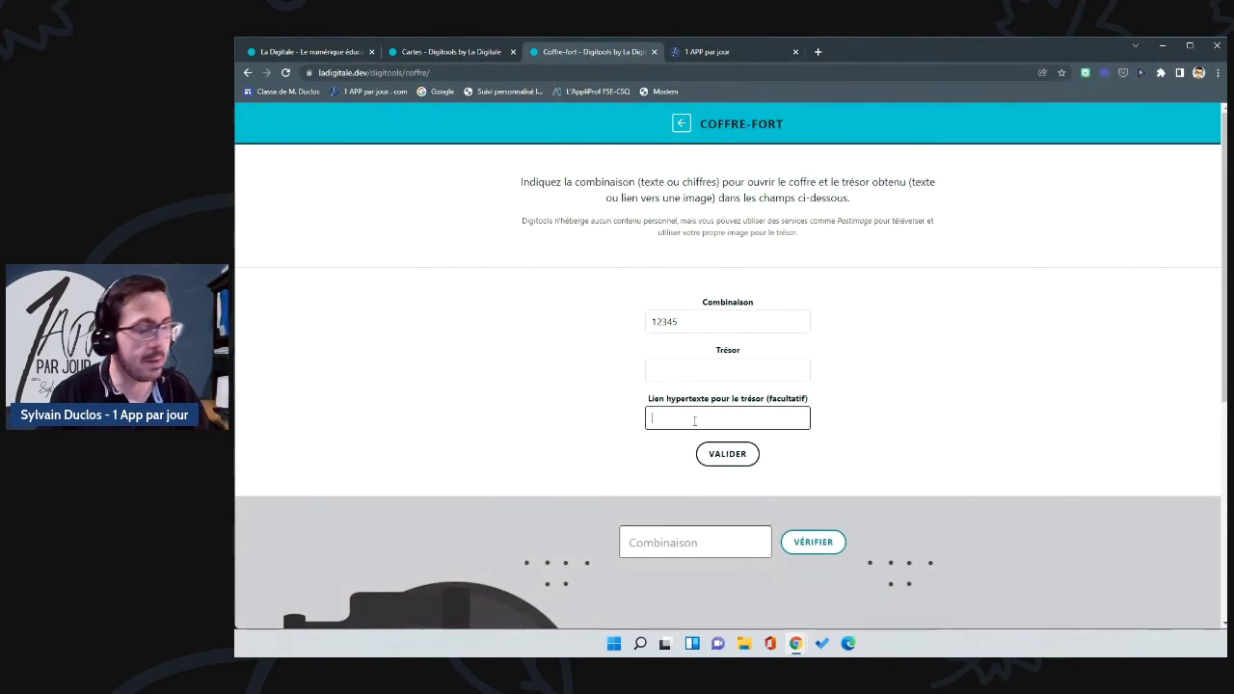
key(ctrl+v)
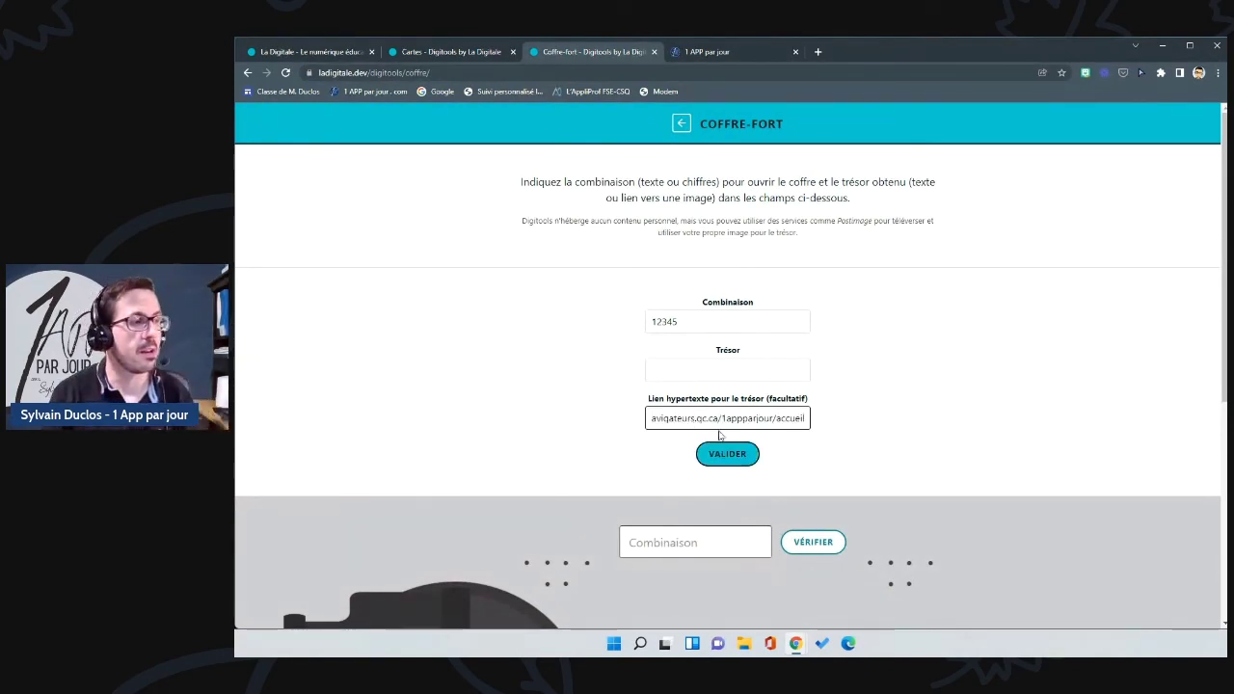
click(701, 371)
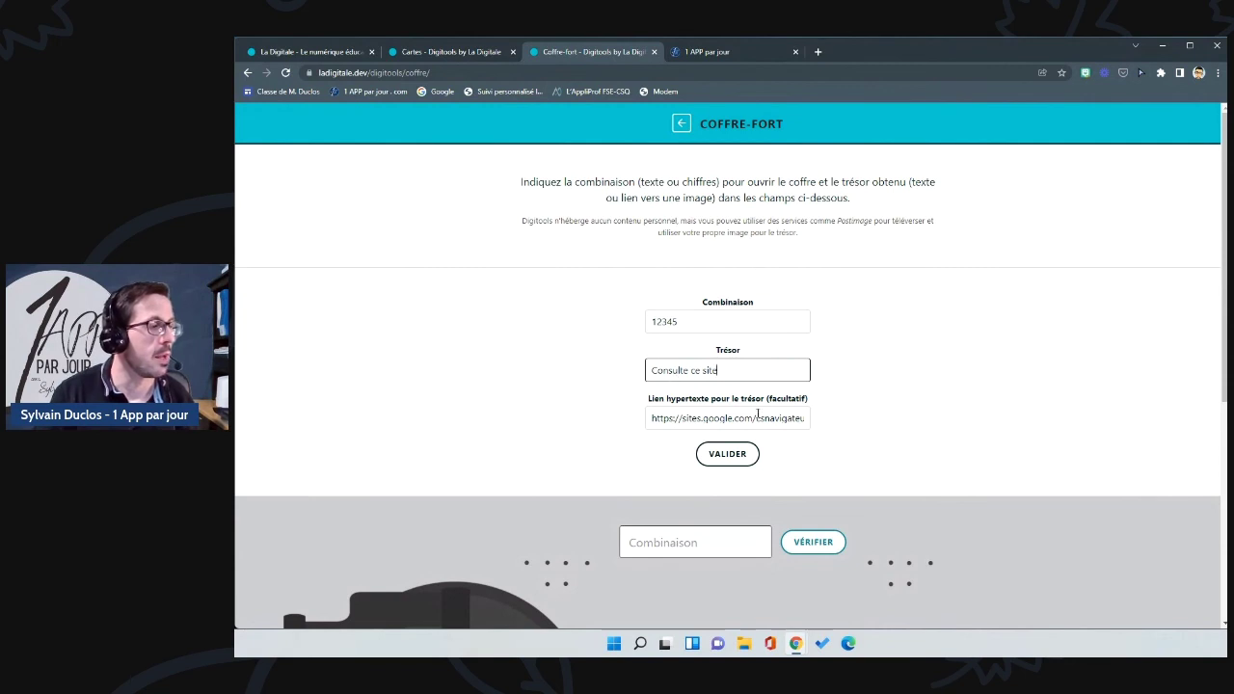
click(734, 465)
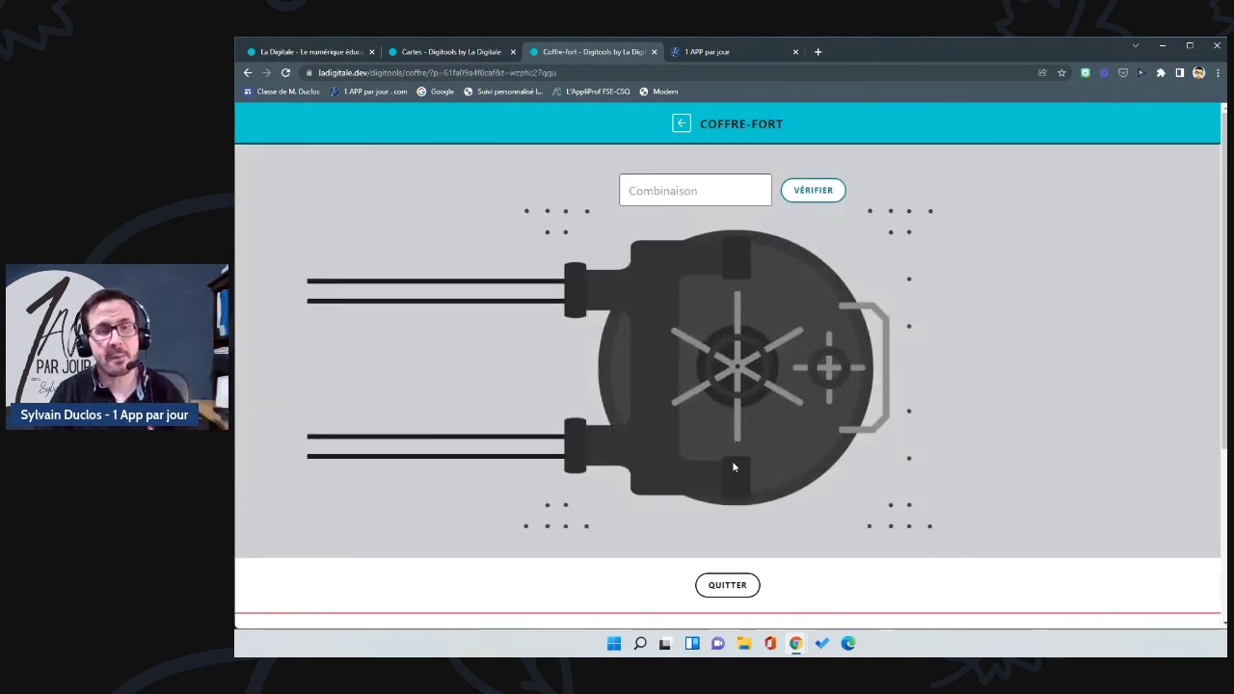
Step: Test the wrong combination 123, leaving the vault shut
scroll(738, 450, down, 3)
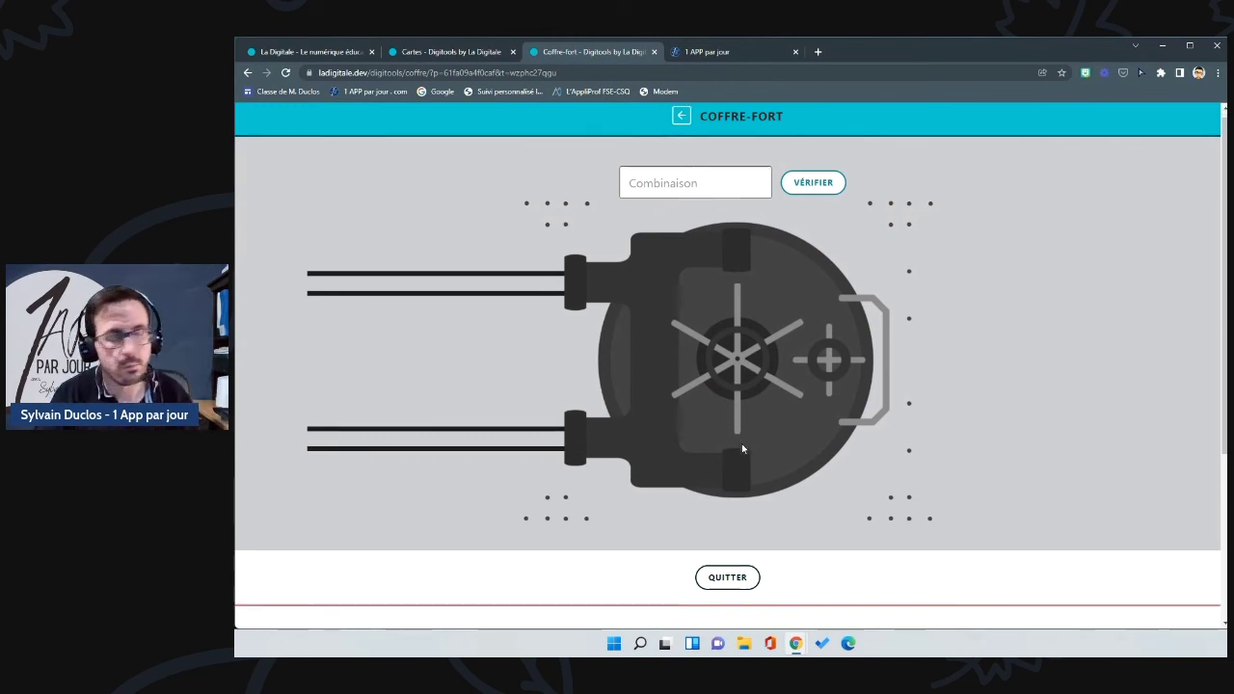
scroll(743, 440, up, 3)
click(708, 189)
text(123)
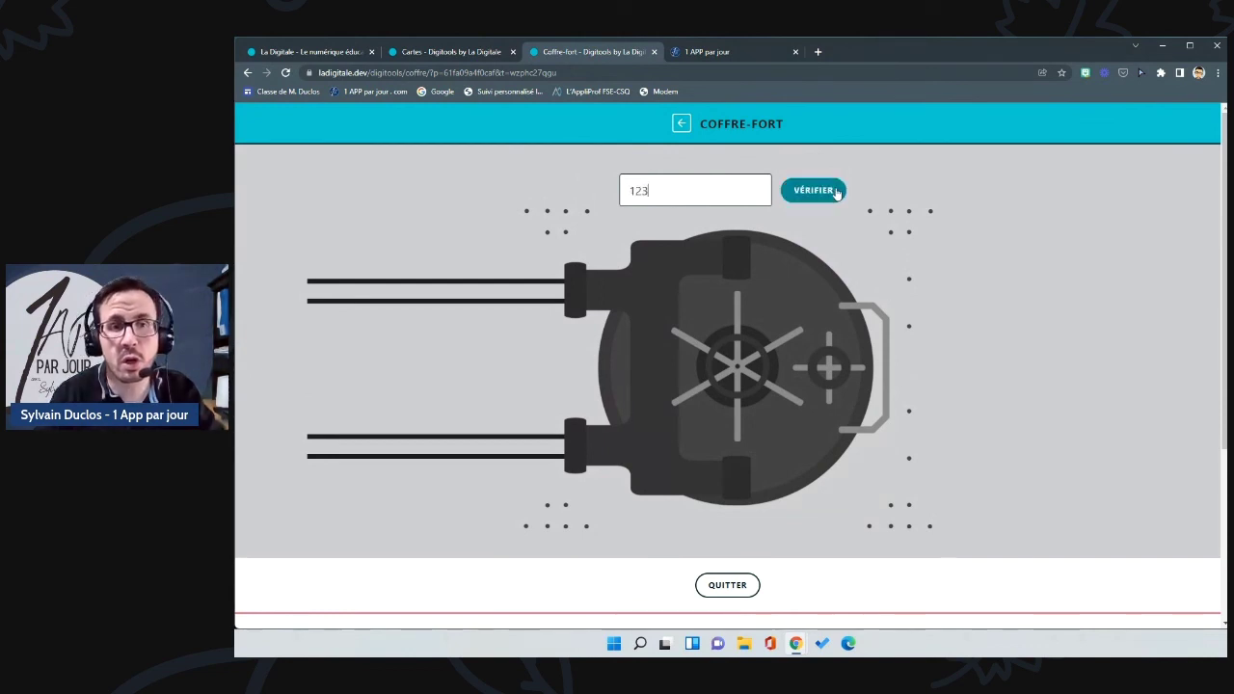
click(836, 192)
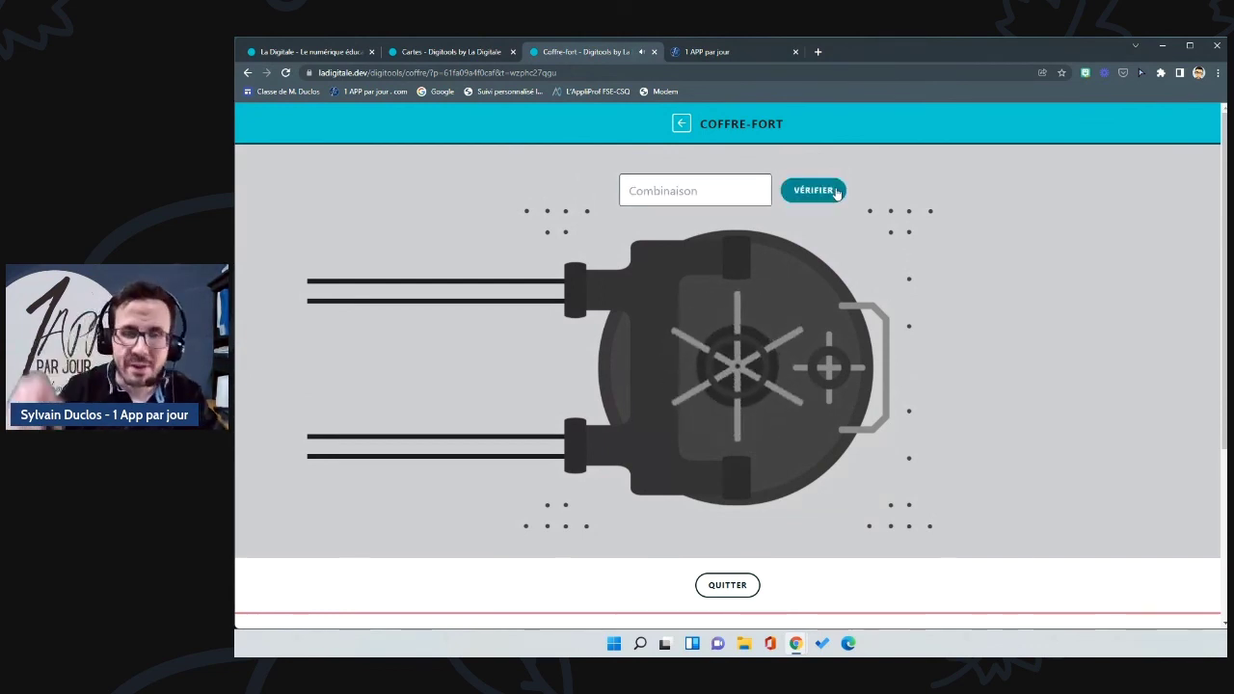
click(835, 191)
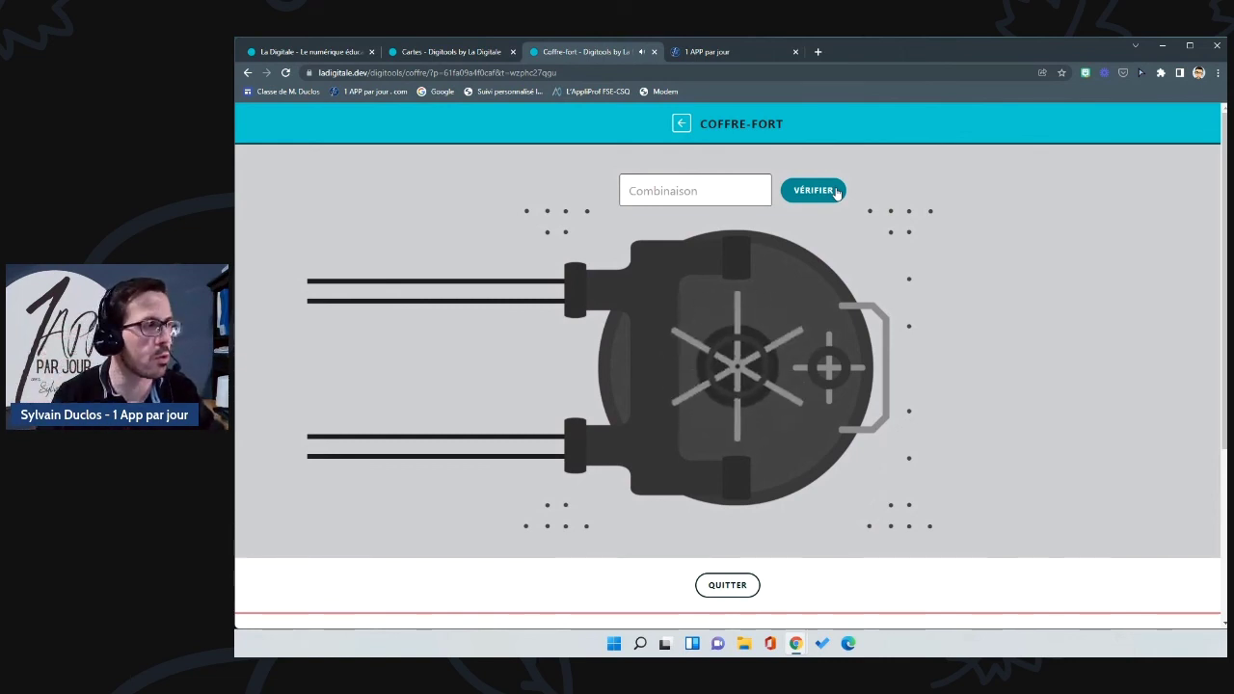
click(667, 198)
text(12345)
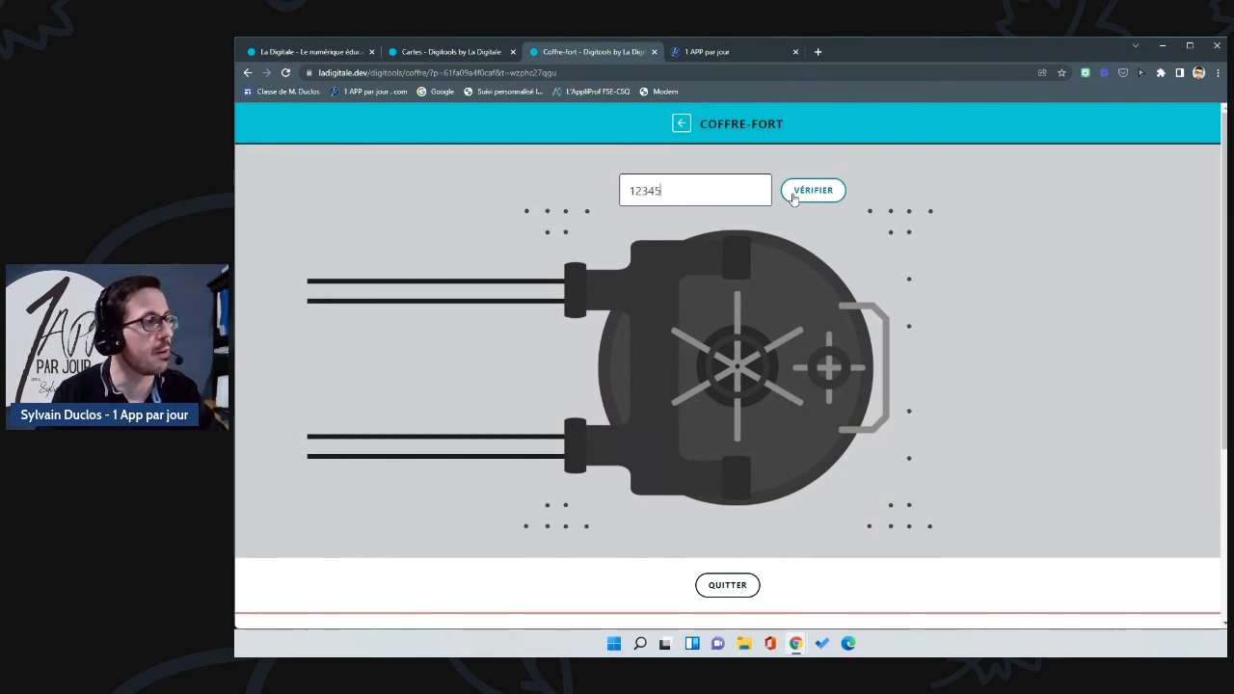
click(795, 193)
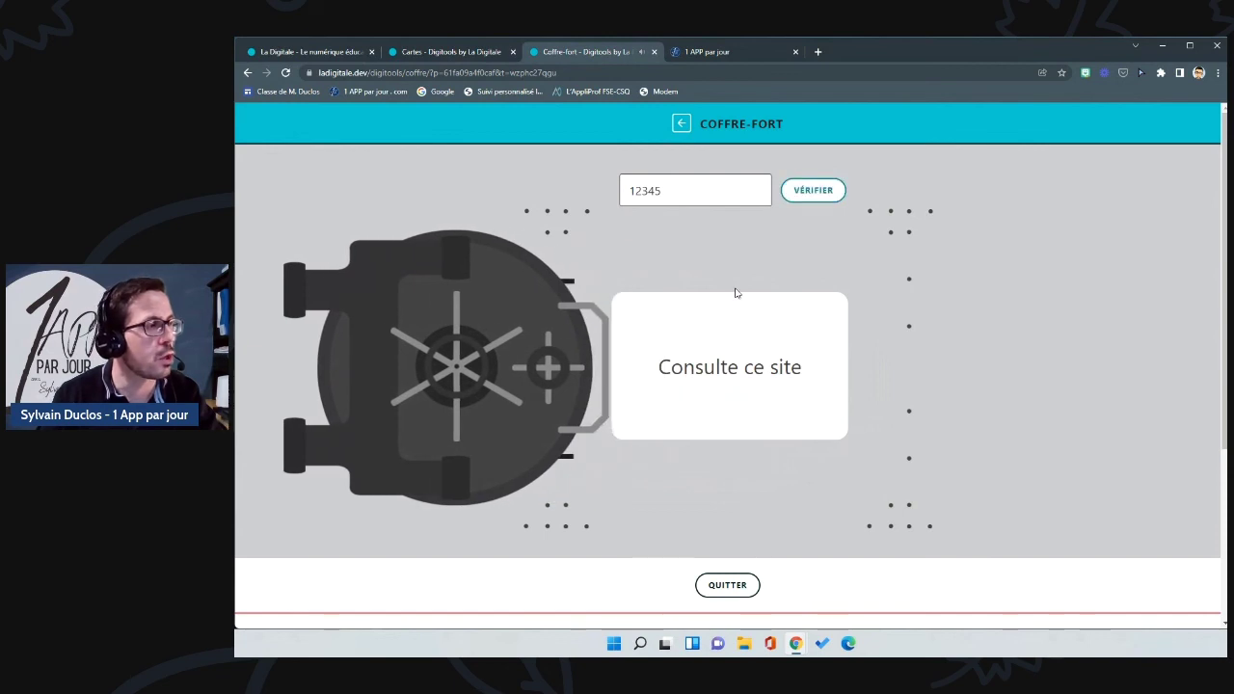
click(756, 377)
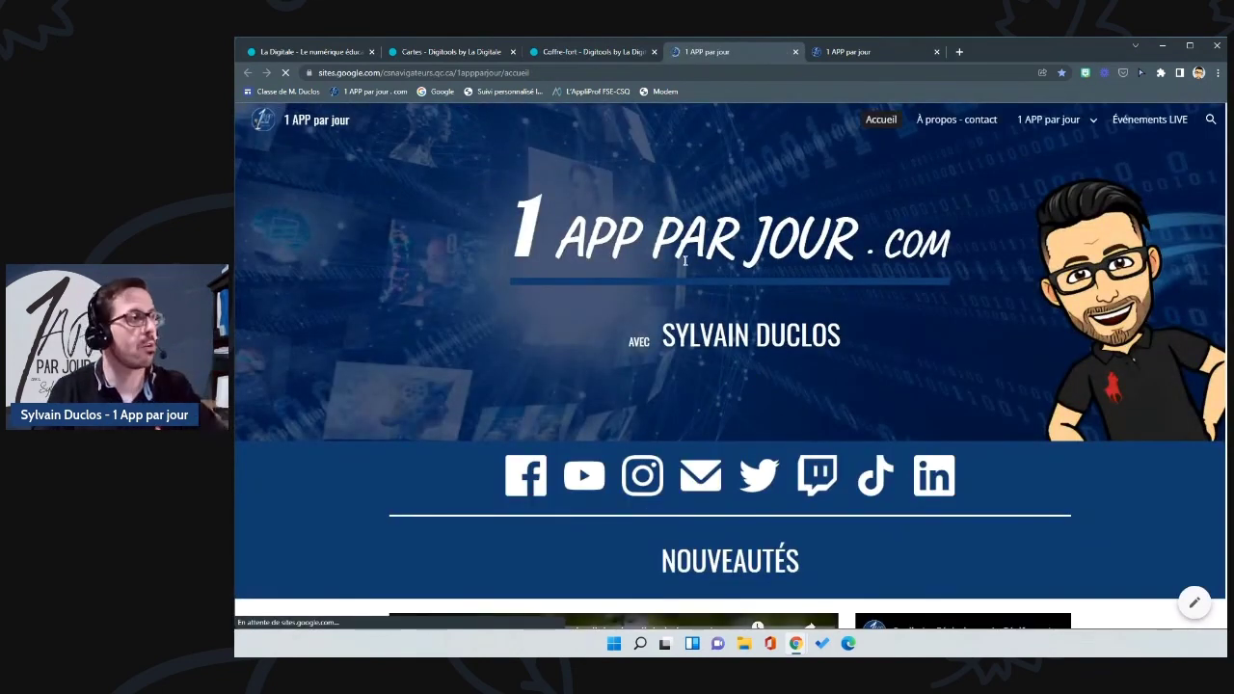
click(571, 50)
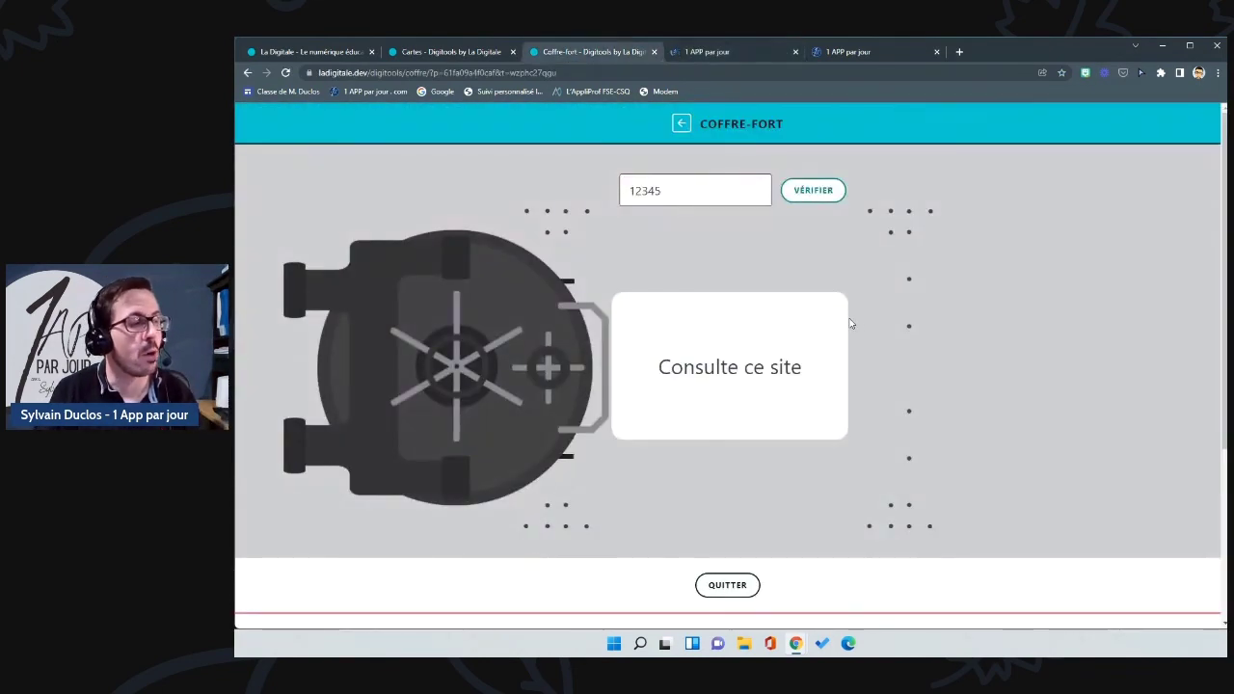
scroll(856, 353, down, 3)
scroll(856, 353, down, 1)
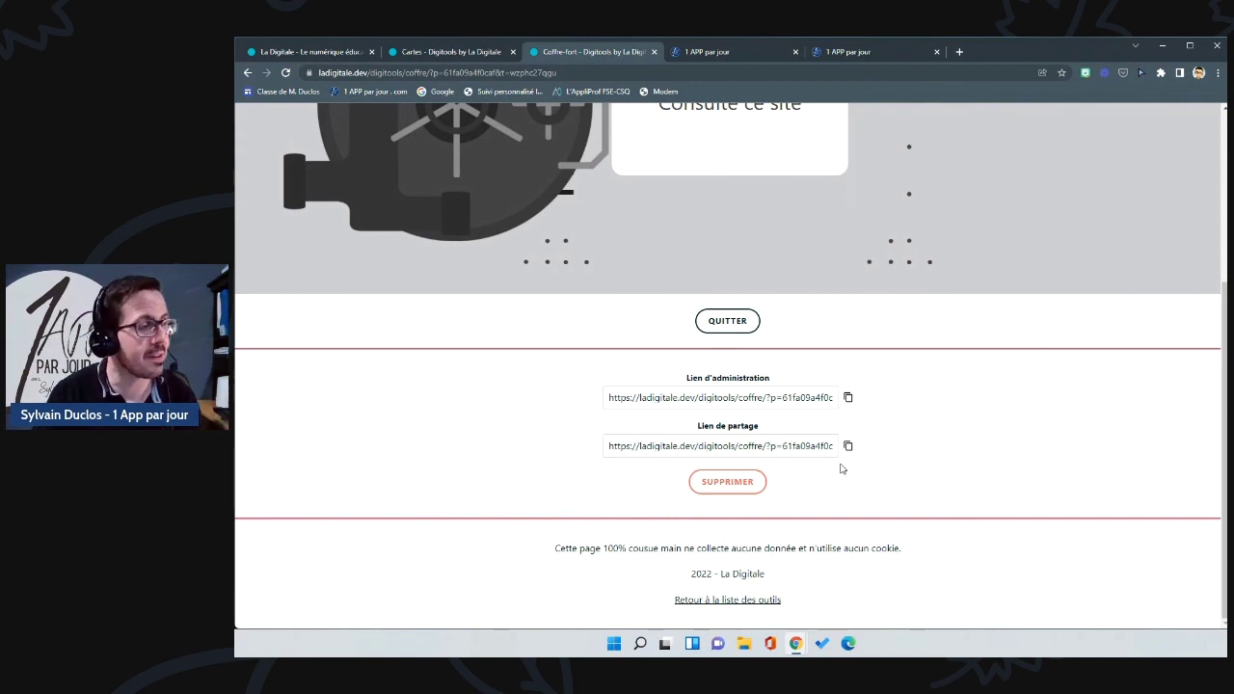
scroll(836, 468, up, 3)
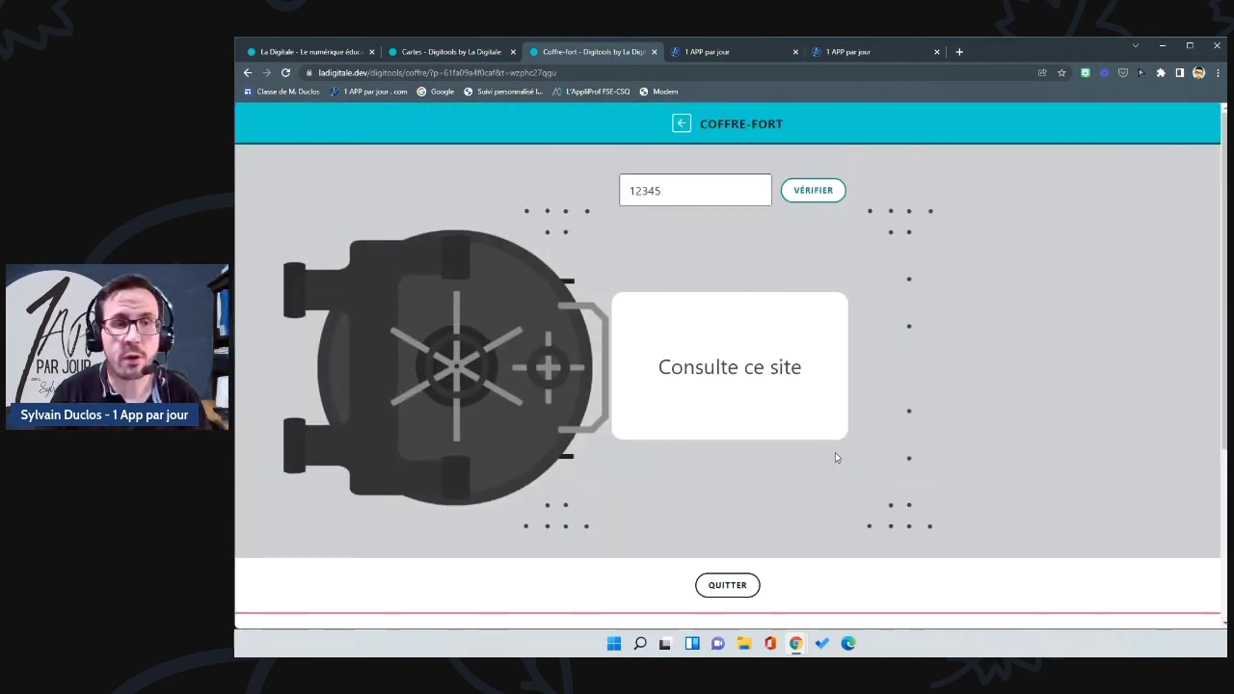